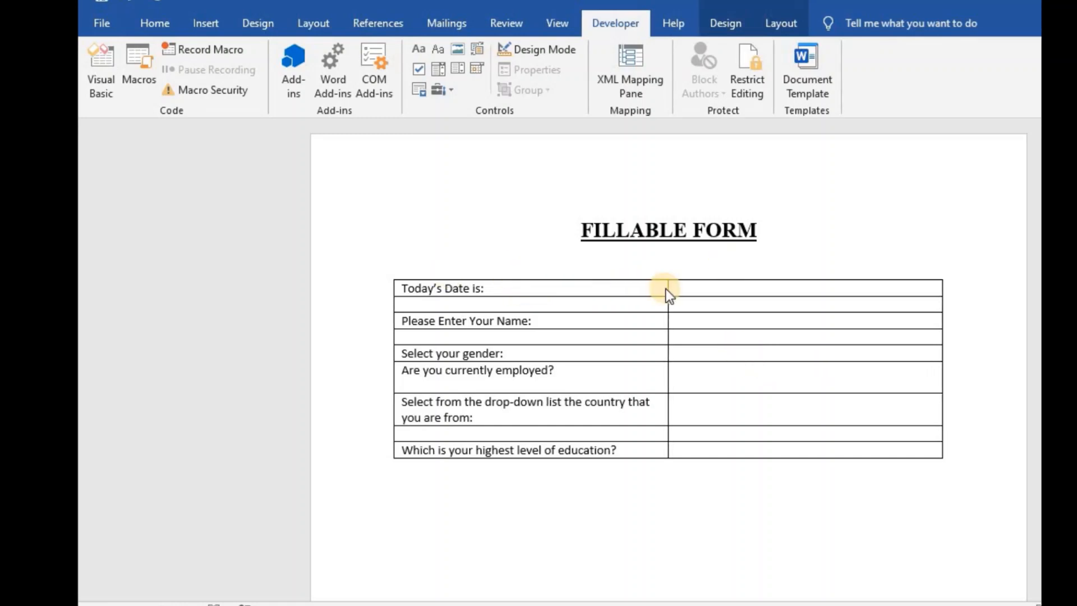
- Insert a Date Picker content control in the Today's Date answer cell and open its properties
{"action": "left_click", "coordinate": [693, 292]}
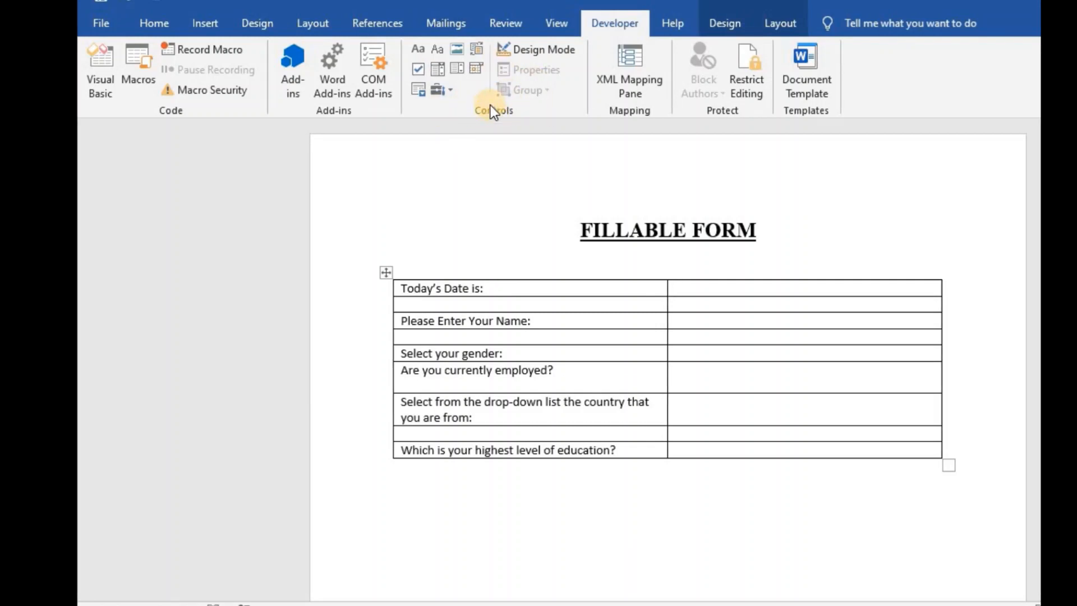
{"action": "left_click", "coordinate": [473, 68]}
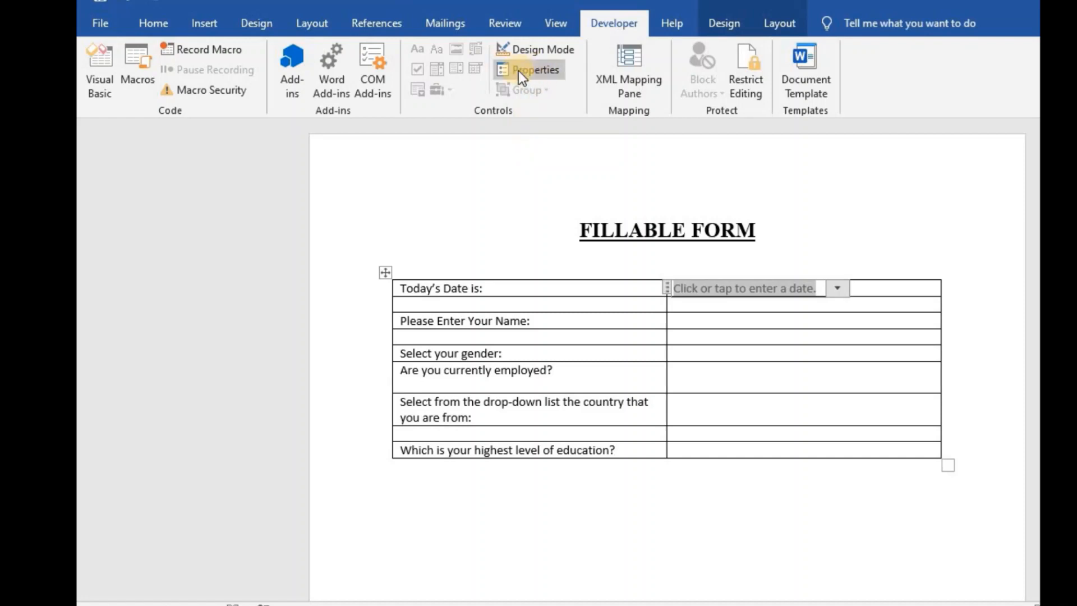
{"action": "left_click", "coordinate": [540, 75]}
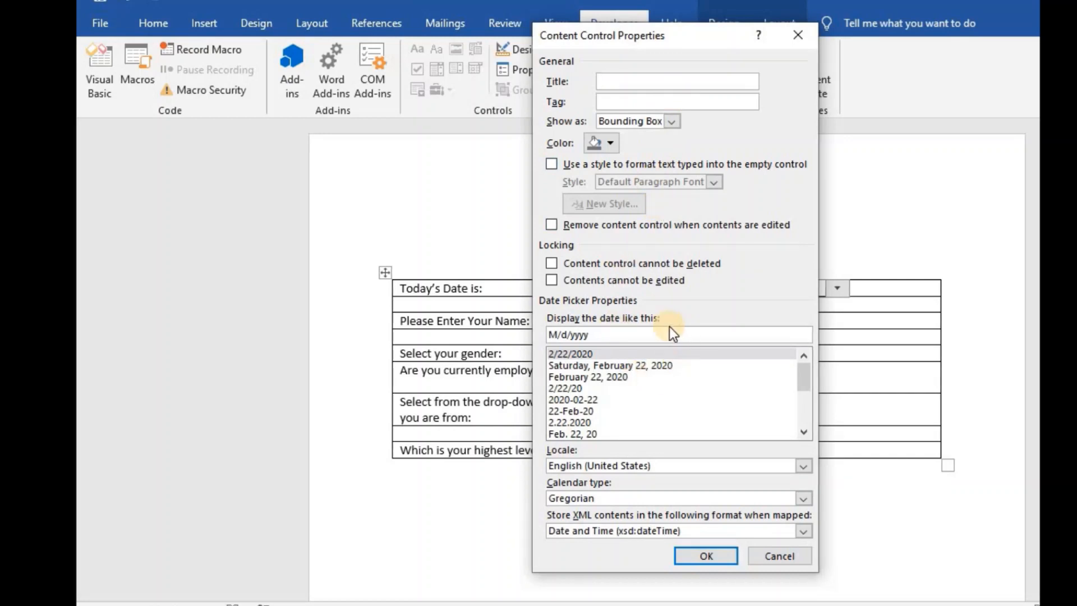
- Set the date picker's display format to 'dddd, MMMM d, yyyy' and confirm
{"action": "left_click", "coordinate": [574, 367]}
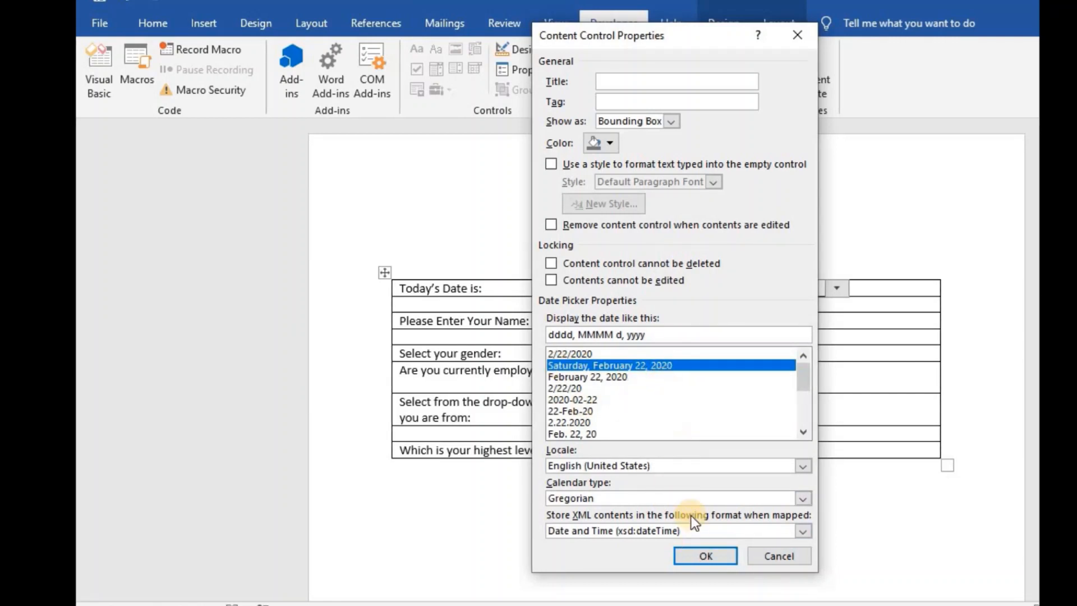
{"action": "left_click", "coordinate": [701, 557]}
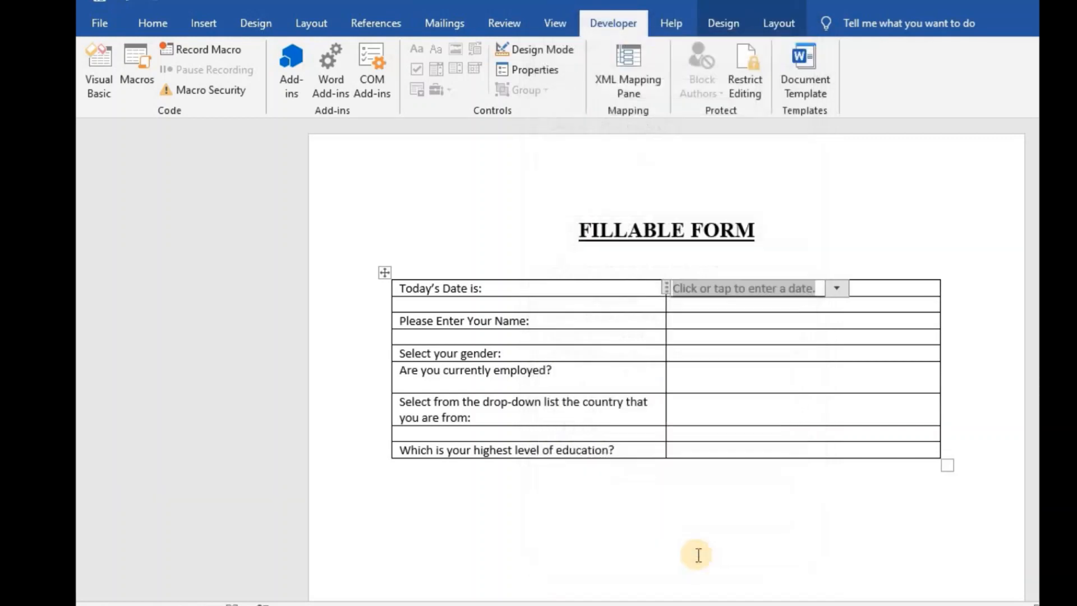
- Insert a legacy Text Form Field in the name answer cell and open its options
{"action": "left_click", "coordinate": [690, 325]}
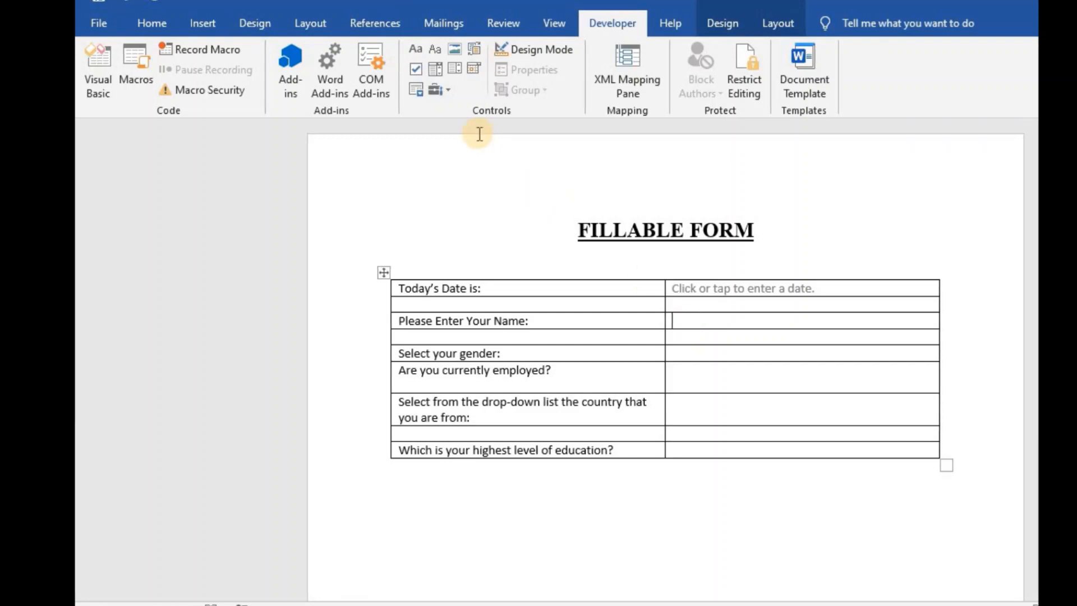
{"action": "left_click", "coordinate": [436, 93]}
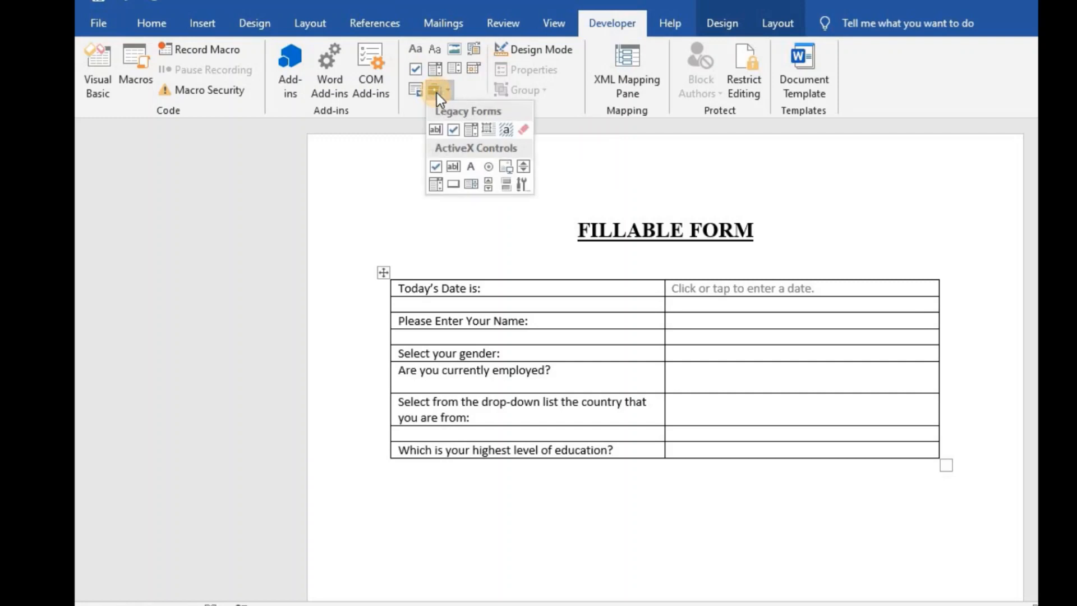
{"action": "left_click", "coordinate": [435, 129]}
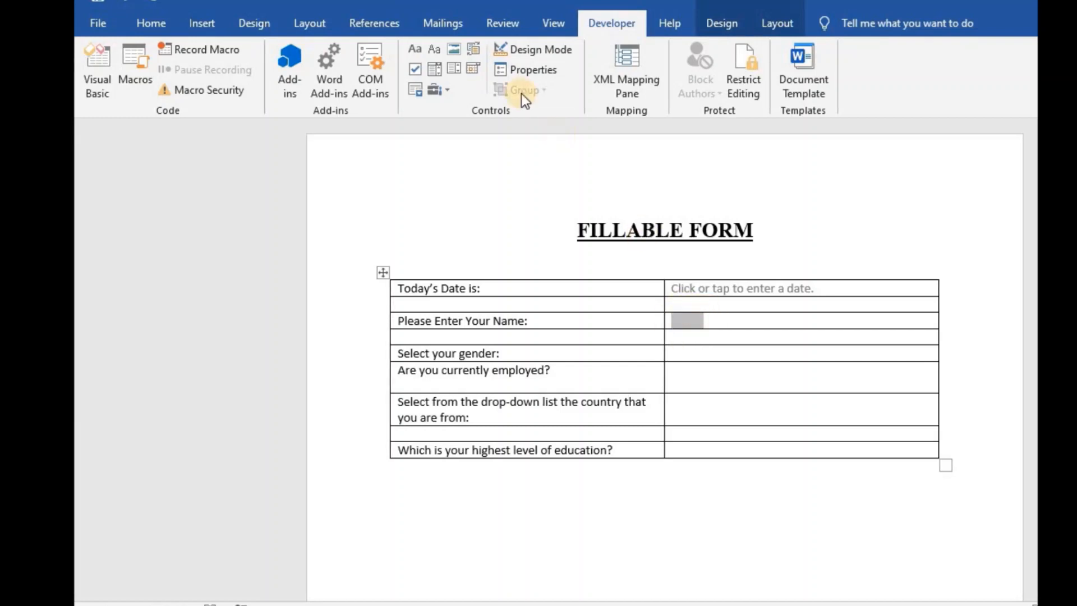
{"action": "left_click", "coordinate": [526, 76]}
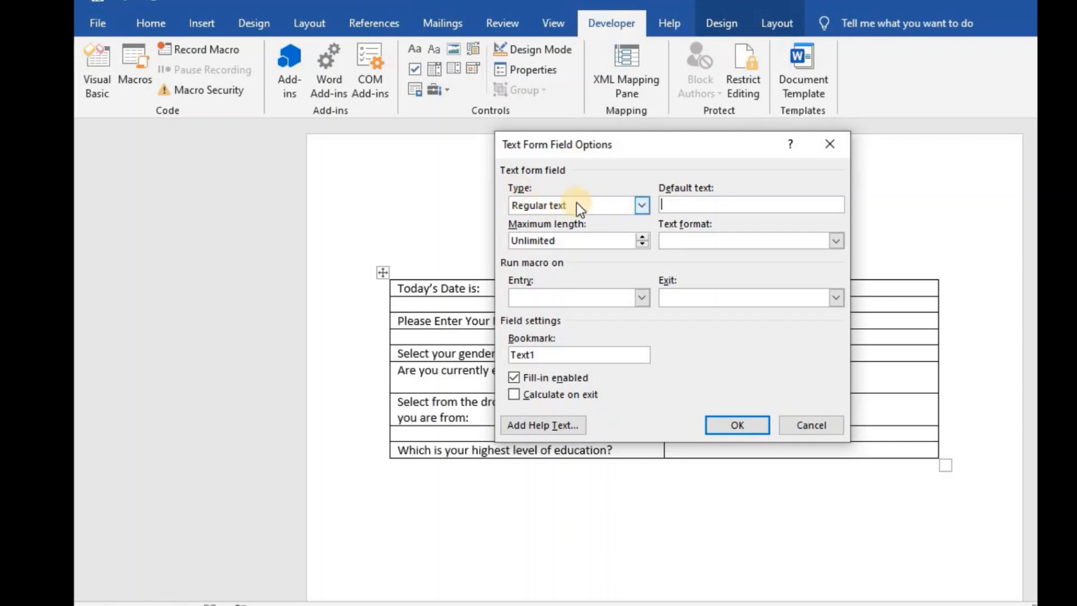
- Give the Regular text field default 'Please enter your full name', maximum length 50, Uppercase format
{"action": "left_click", "coordinate": [642, 205]}
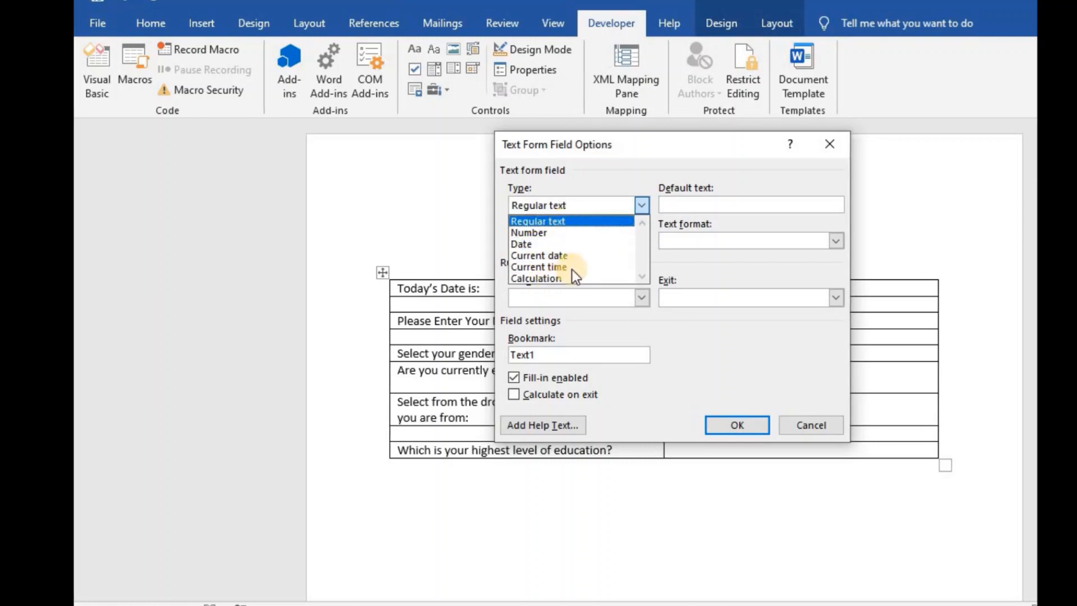
{"action": "left_click", "coordinate": [624, 171]}
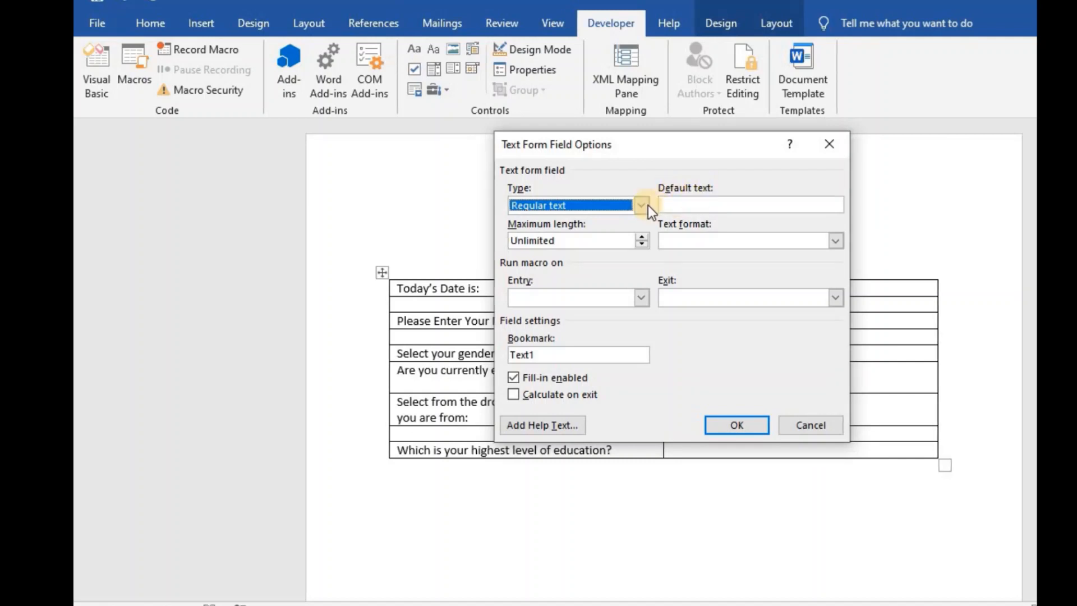
{"action": "left_click", "coordinate": [668, 204]}
{"action": "type", "text": "P"}
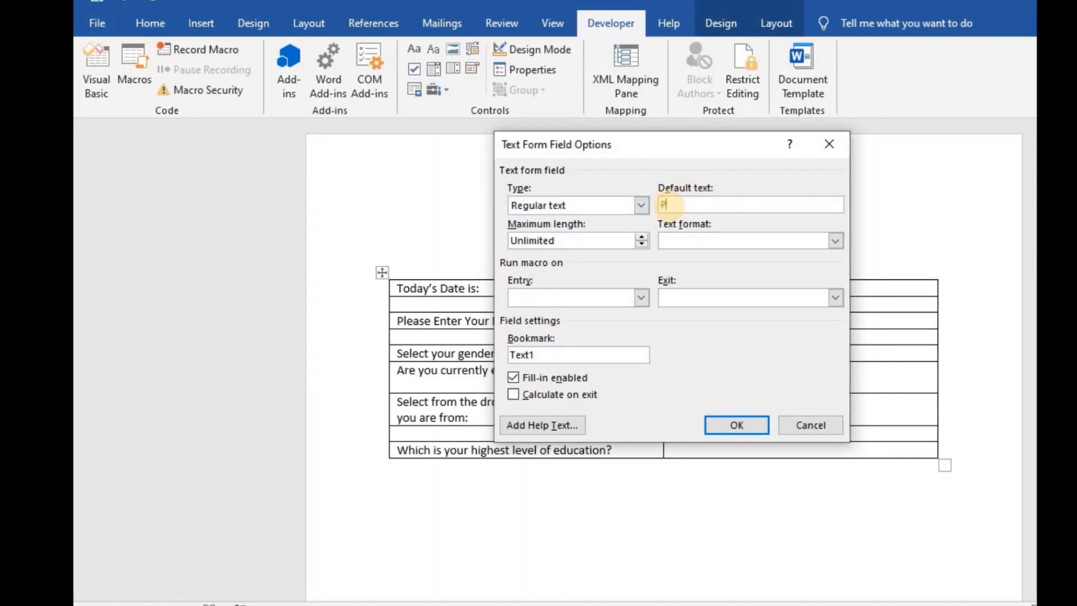
{"action": "type", "text": "lease enter"}
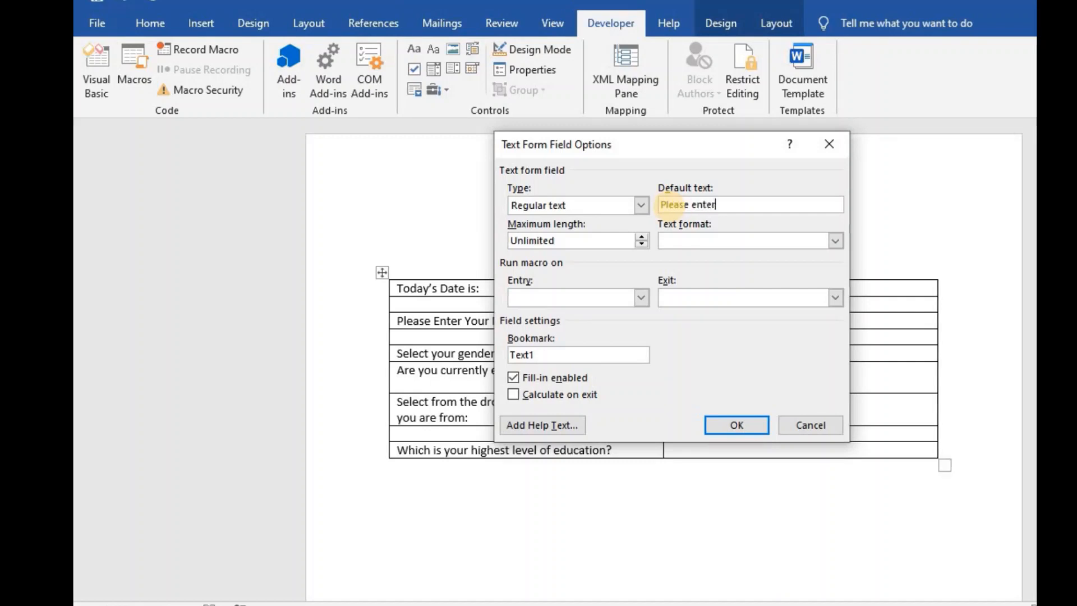
{"action": "type", "text": " your full"}
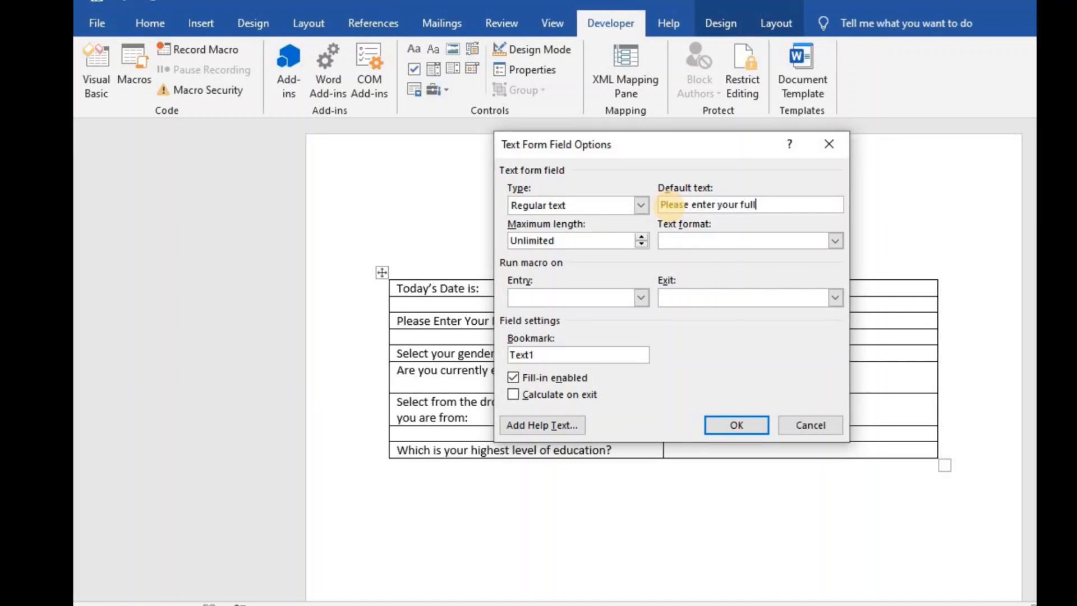
{"action": "type", "text": " name"}
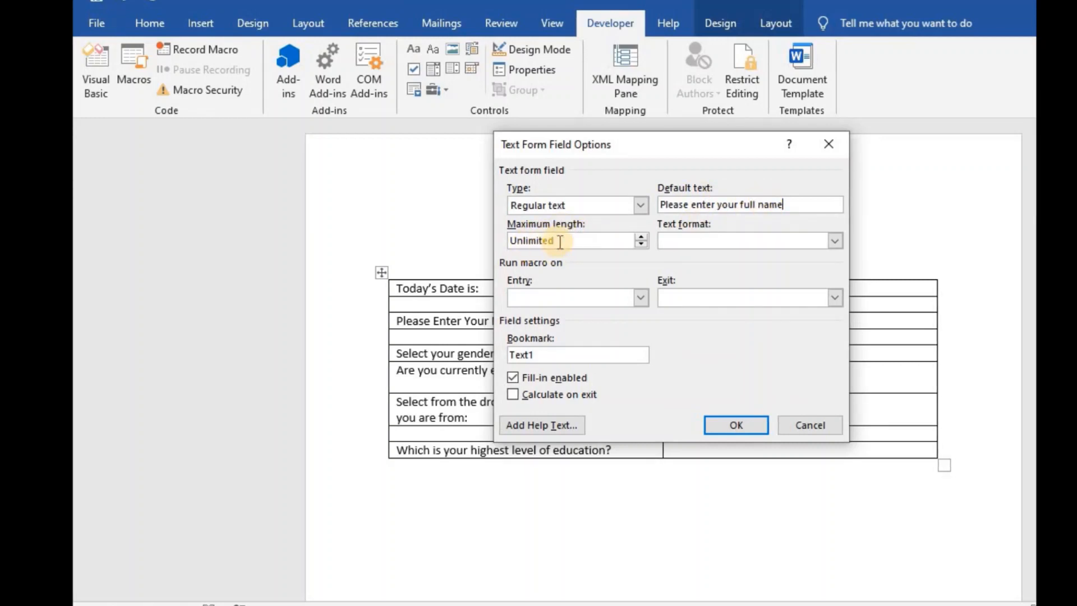
{"action": "double_click", "coordinate": [512, 240]}
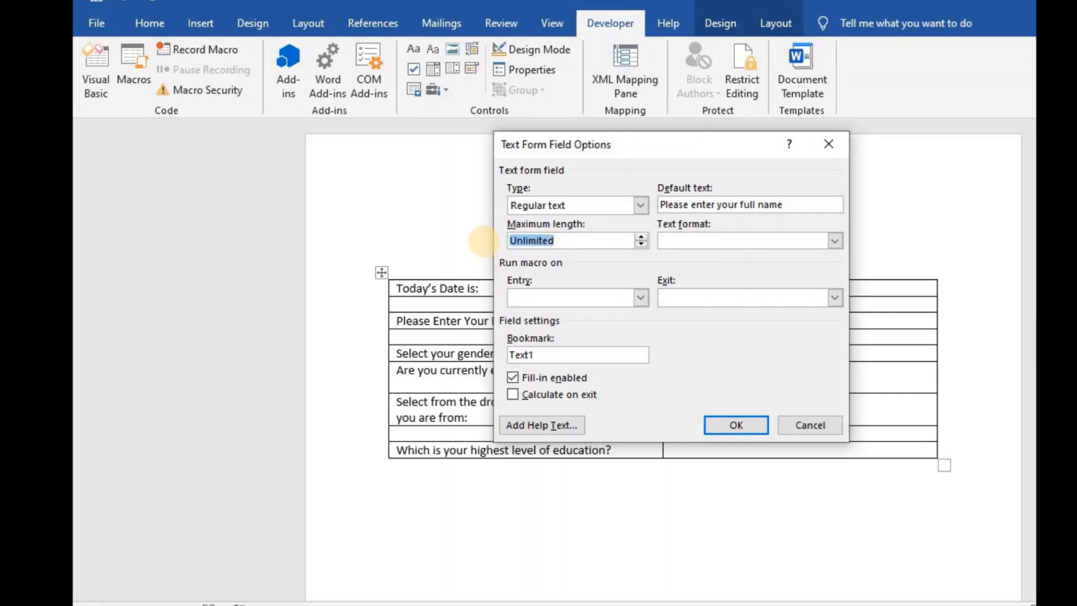
{"action": "type", "text": "50"}
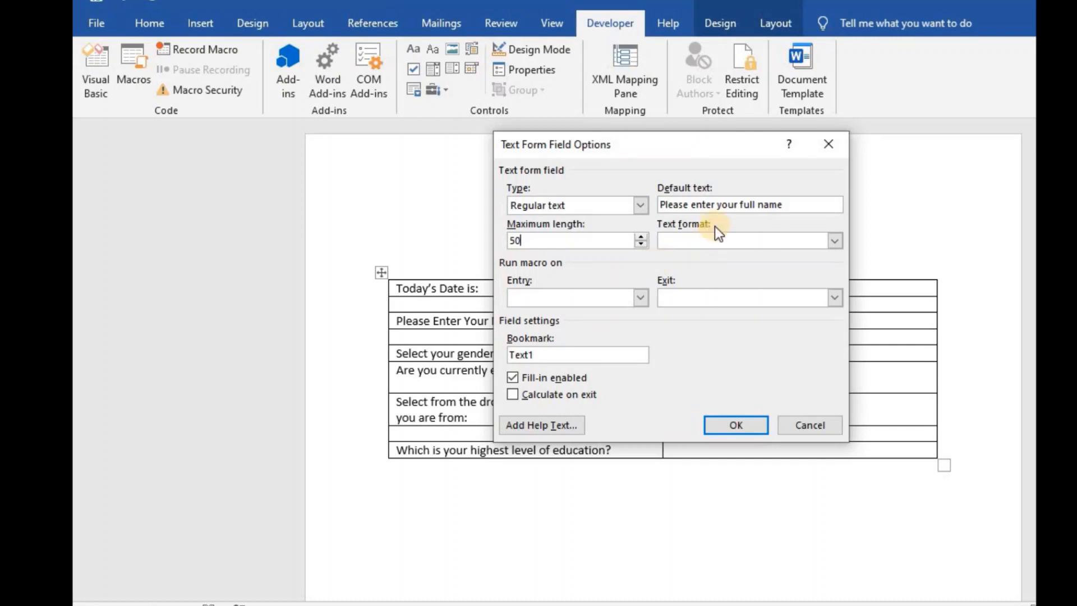
{"action": "left_click", "coordinate": [820, 239]}
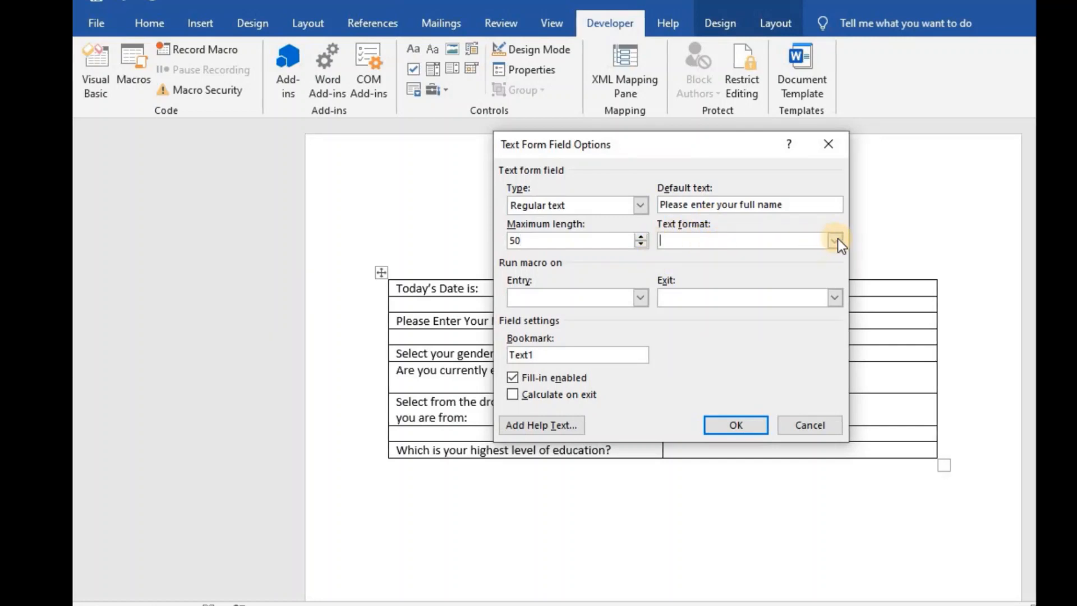
{"action": "left_click", "coordinate": [836, 240]}
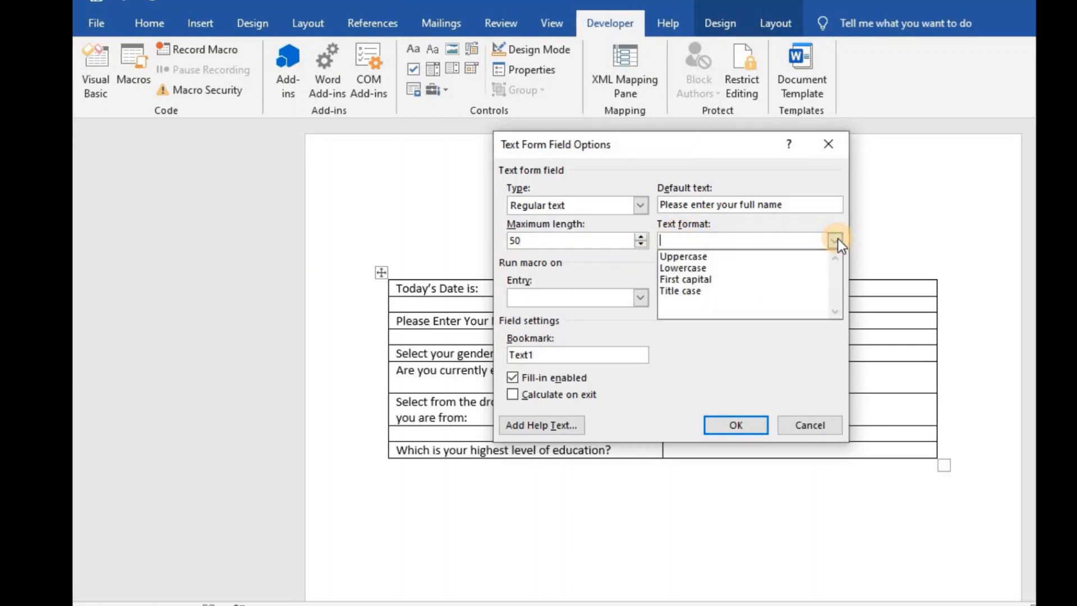
{"action": "left_click", "coordinate": [677, 256]}
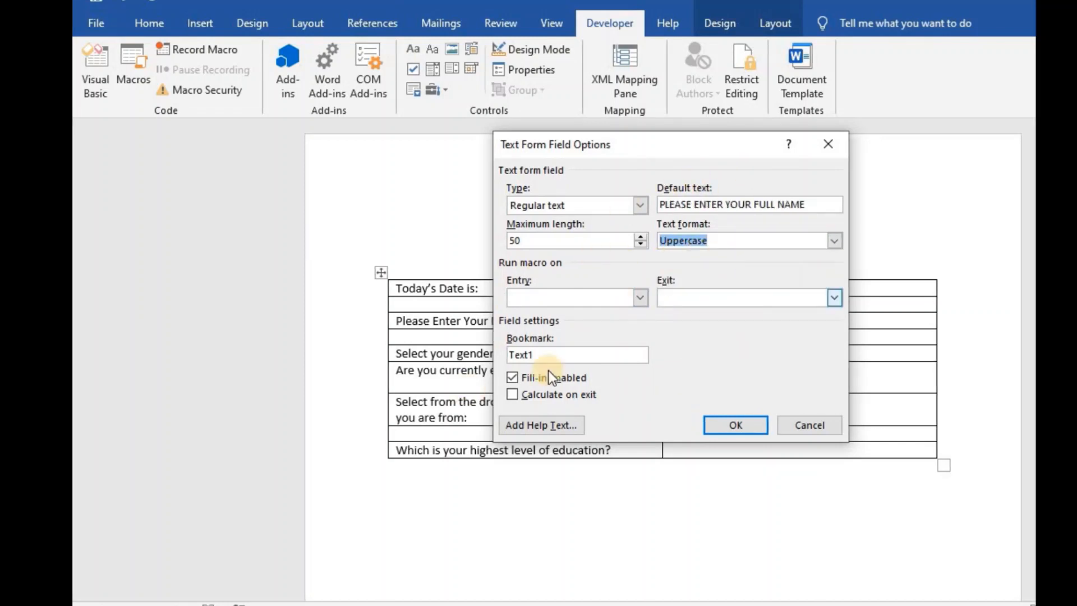
{"action": "left_click", "coordinate": [735, 424]}
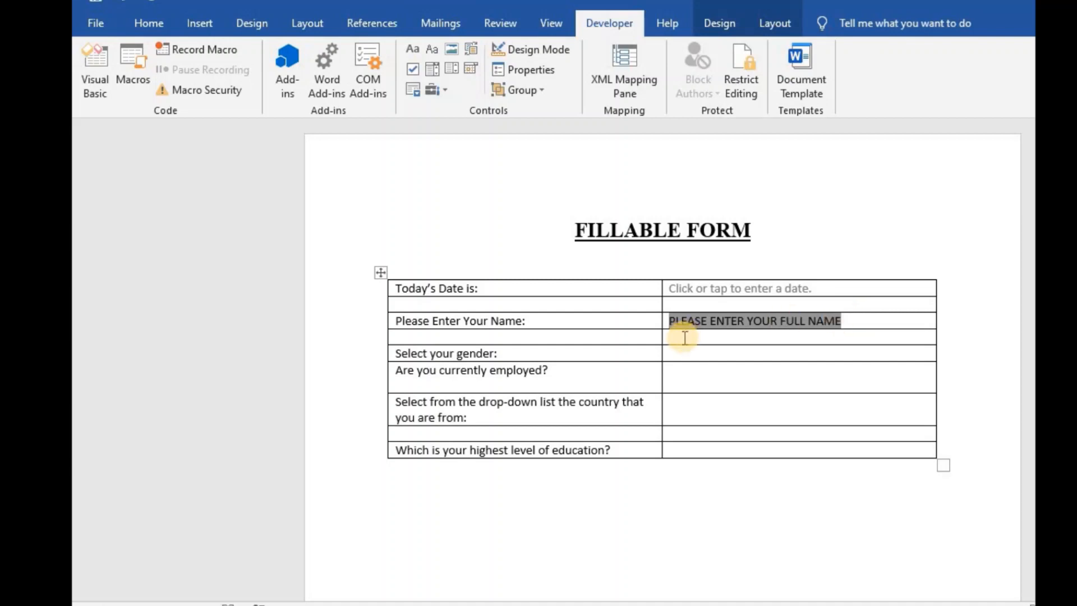
- Insert an ActiveX Option Button in the gender answer cell and open its Properties window
{"action": "left_click", "coordinate": [677, 354]}
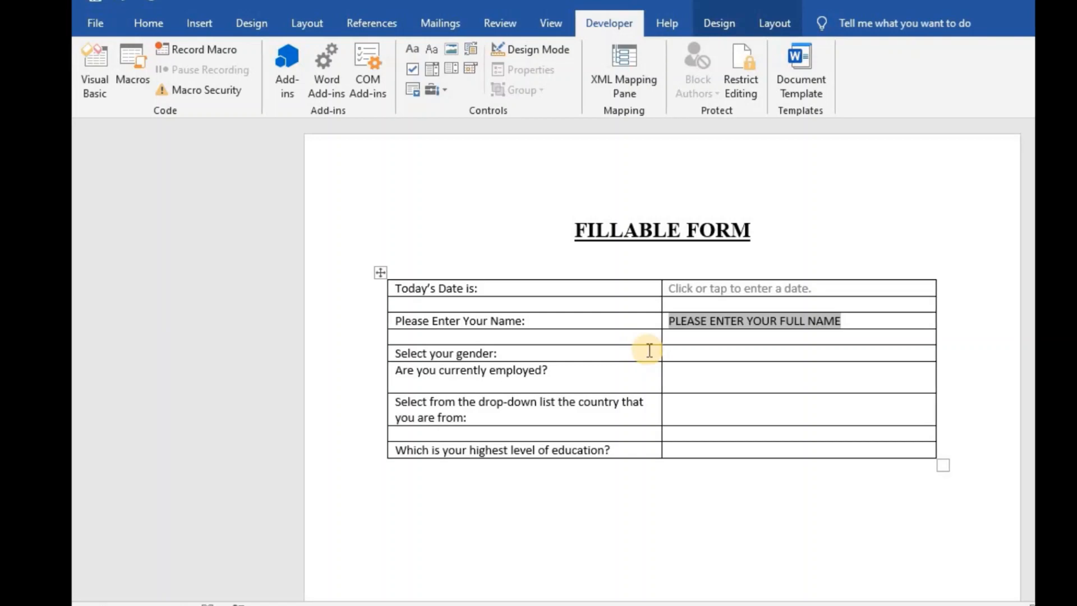
{"action": "left_click", "coordinate": [436, 89]}
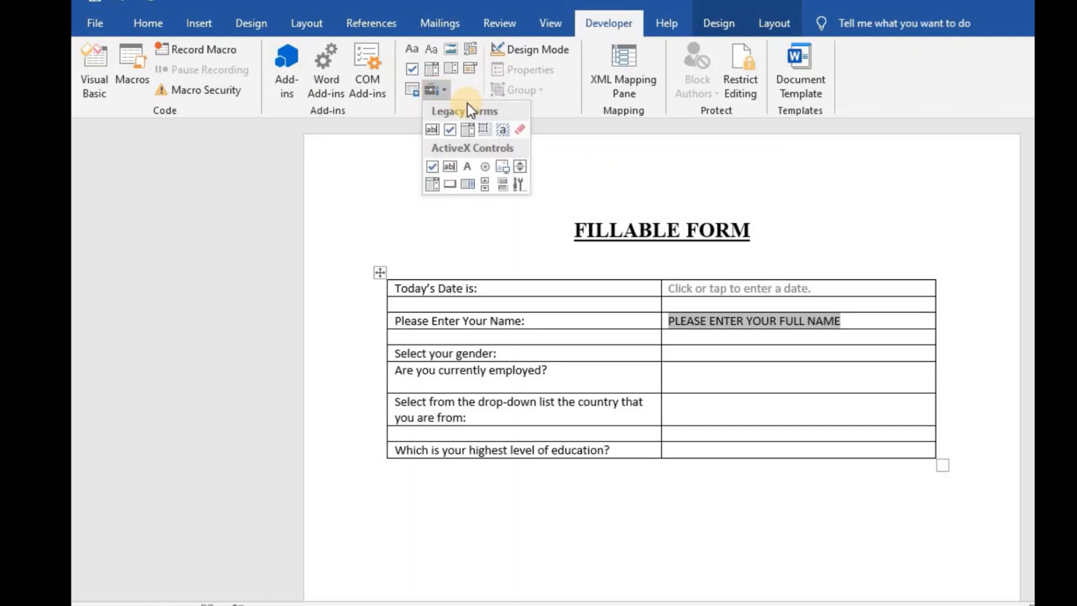
{"action": "left_click", "coordinate": [485, 167]}
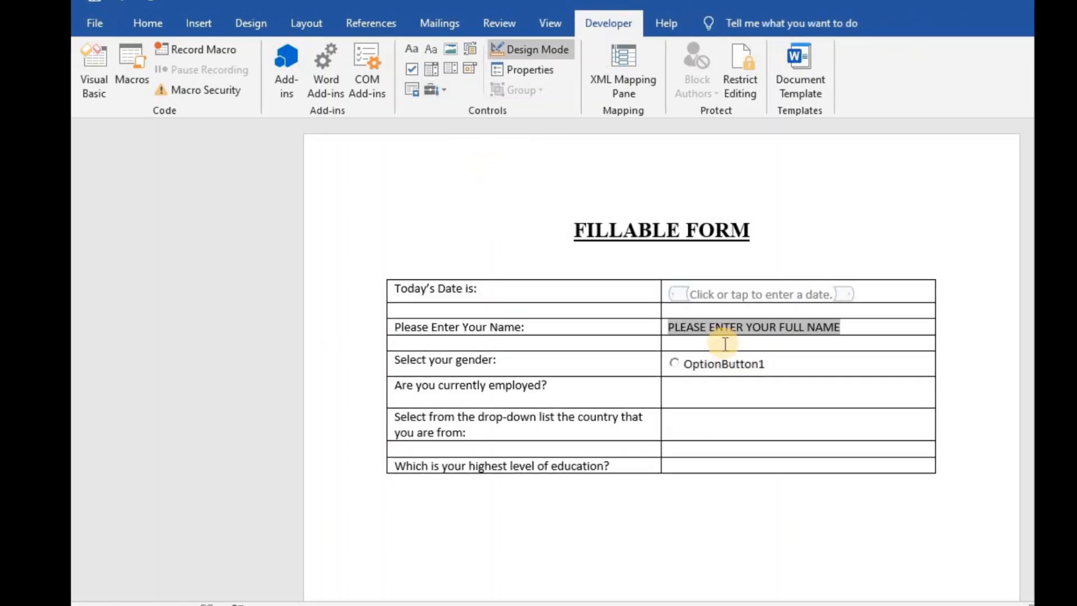
{"action": "left_click", "coordinate": [696, 362]}
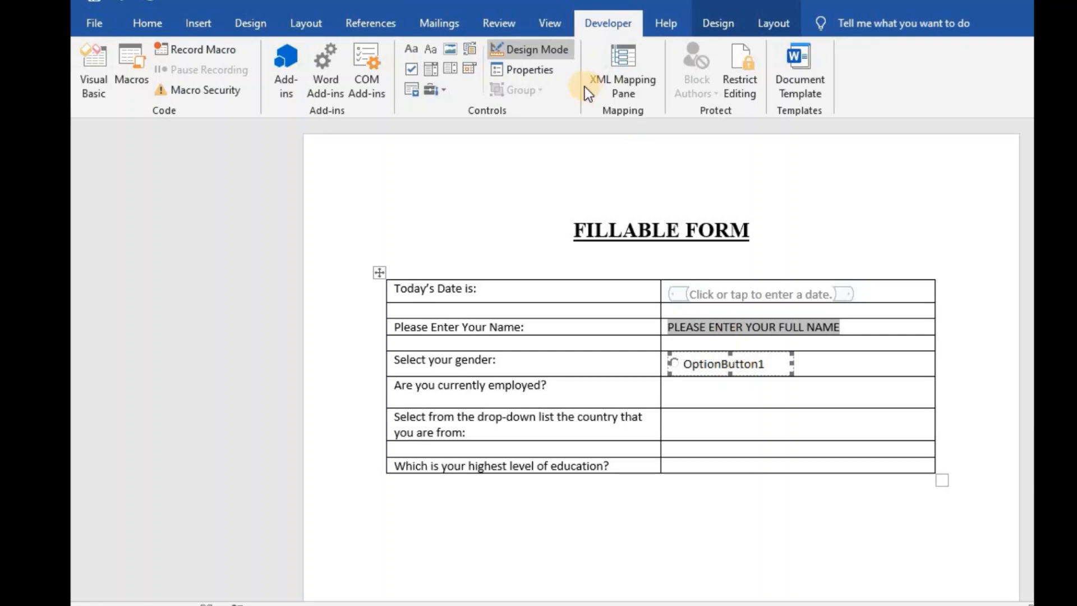
{"action": "left_click", "coordinate": [539, 68]}
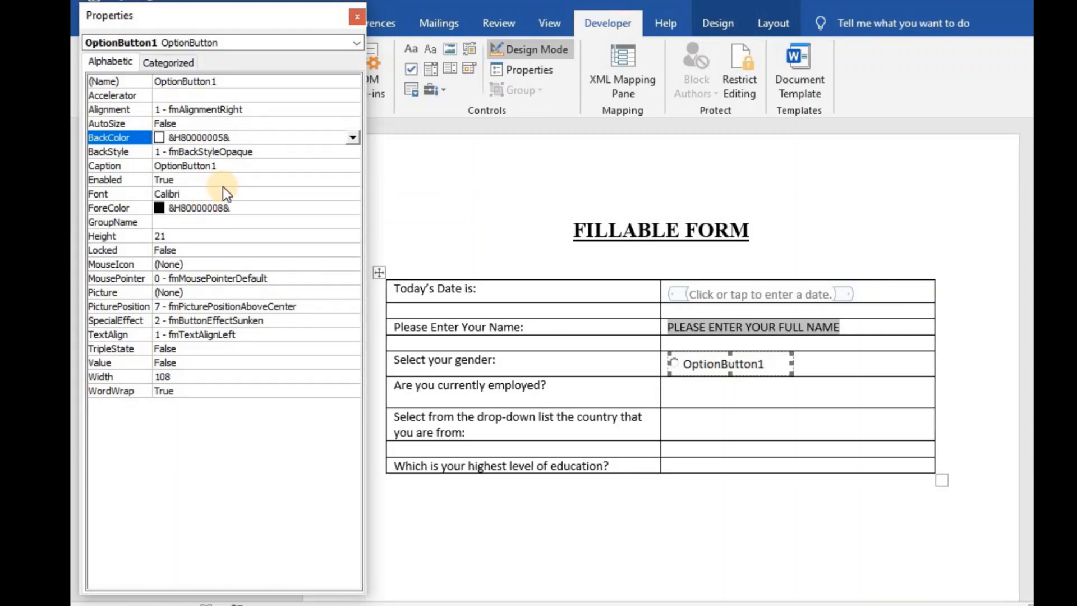
- Change the option button's Caption from OptionButton1 to 'Male'
{"action": "left_click", "coordinate": [140, 165]}
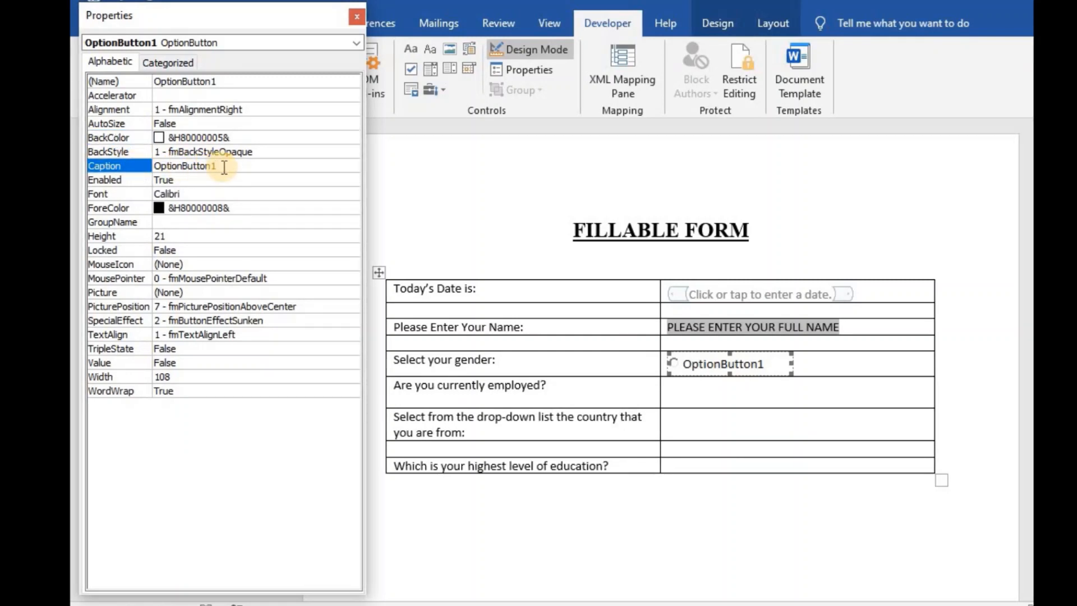
{"action": "left_click_drag", "start_coordinate": [223, 167], "coordinate": [155, 163]}
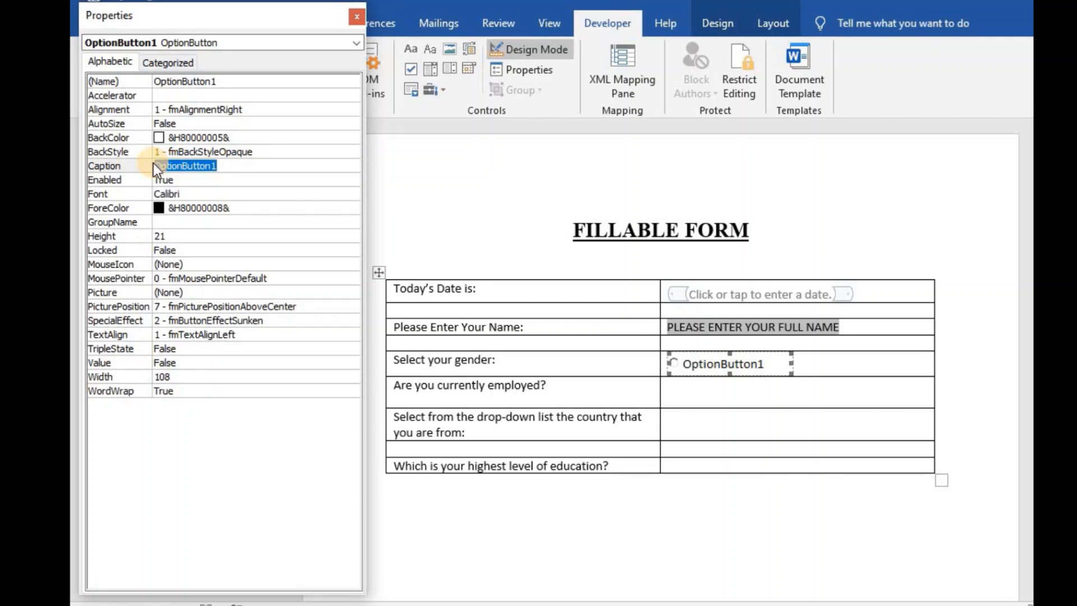
{"action": "type", "text": "Male"}
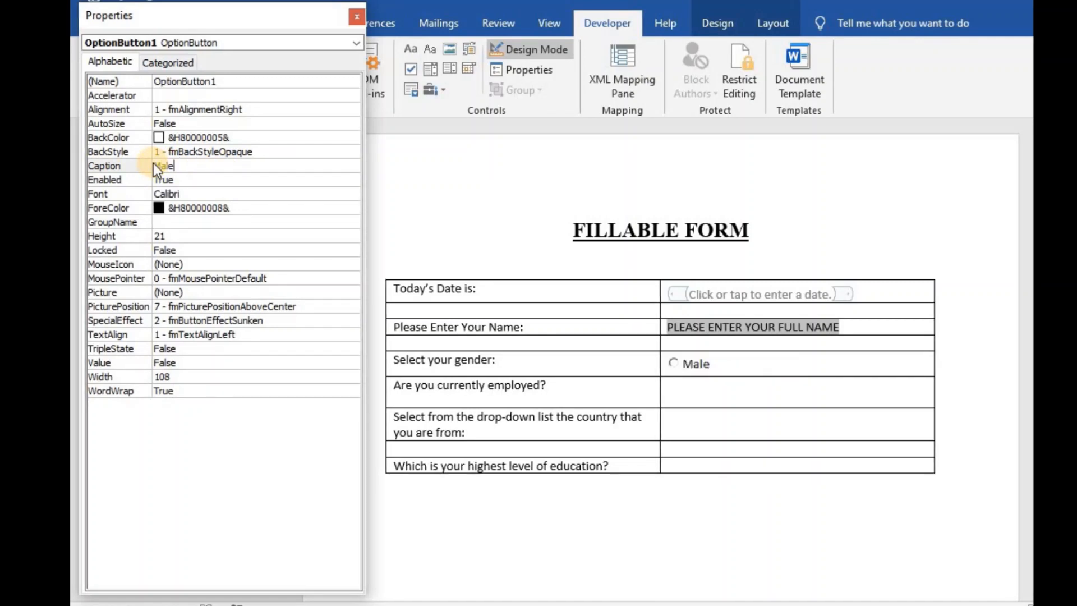
{"action": "left_click", "coordinate": [355, 15]}
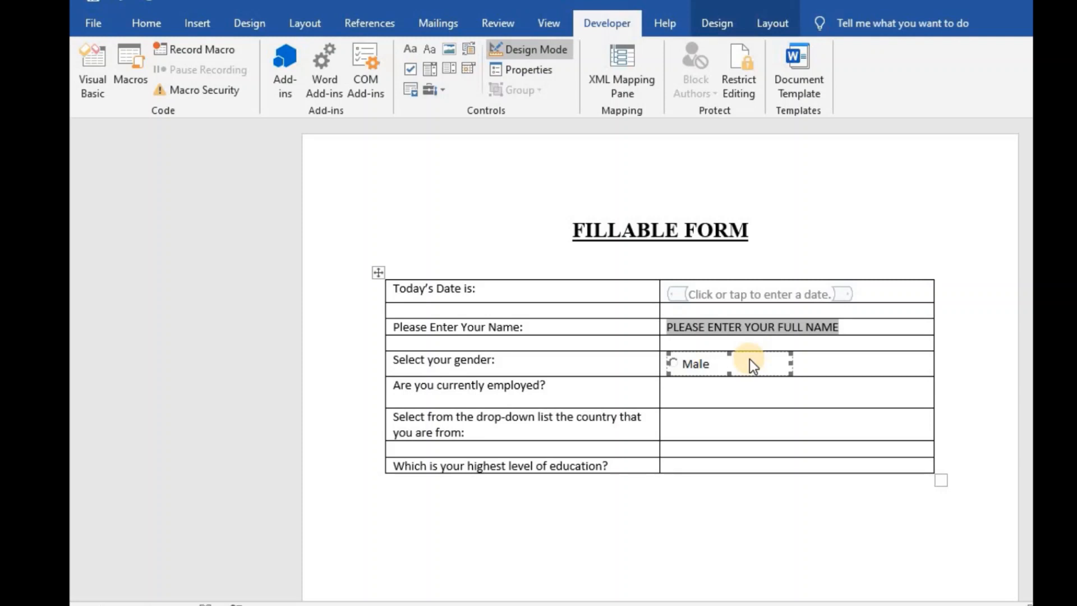
- Insert a second ActiveX option button after Male and set its Caption to 'Female'
{"action": "left_click", "coordinate": [806, 362]}
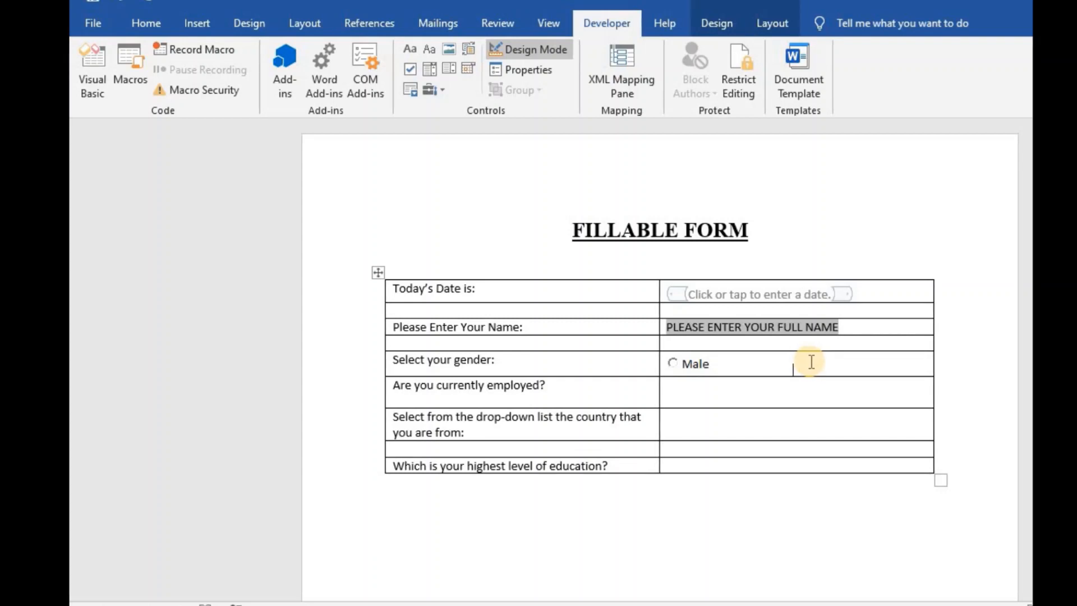
{"action": "left_click", "coordinate": [430, 90]}
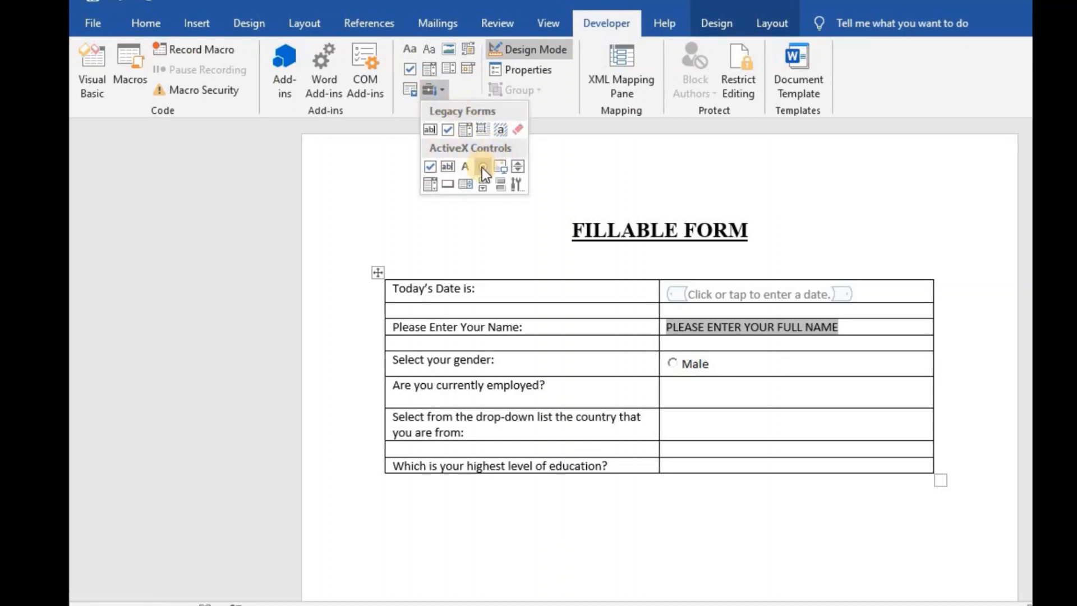
{"action": "left_click", "coordinate": [482, 167]}
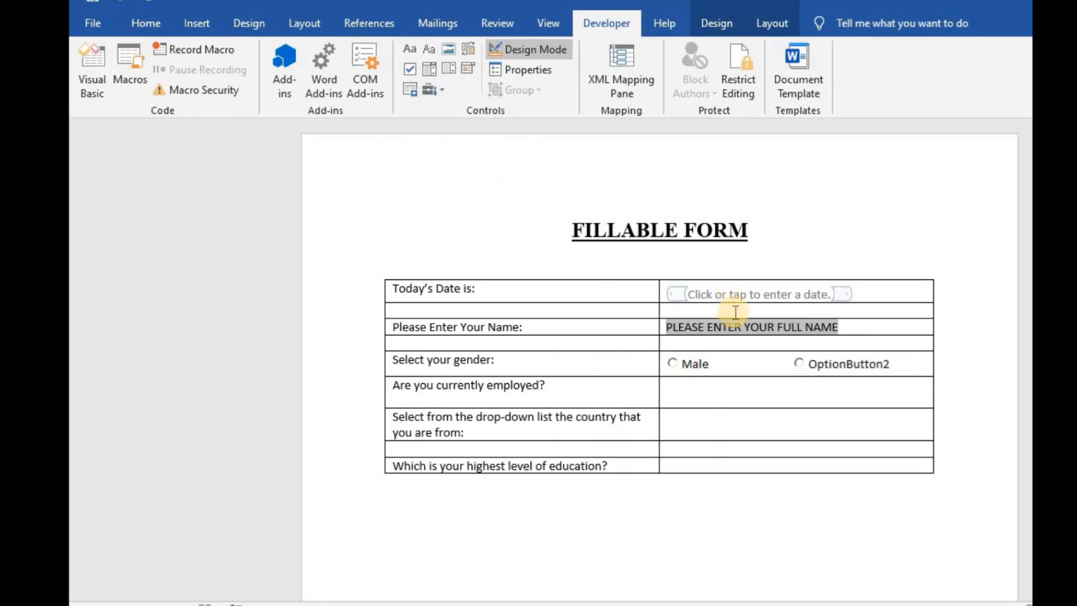
{"action": "left_click", "coordinate": [853, 370]}
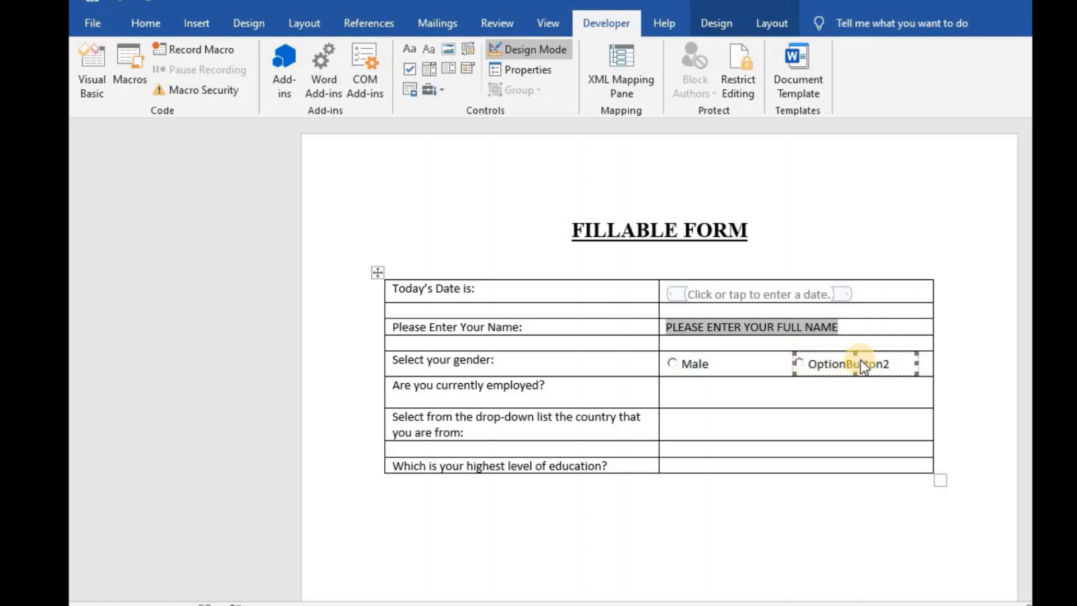
{"action": "left_click", "coordinate": [528, 71]}
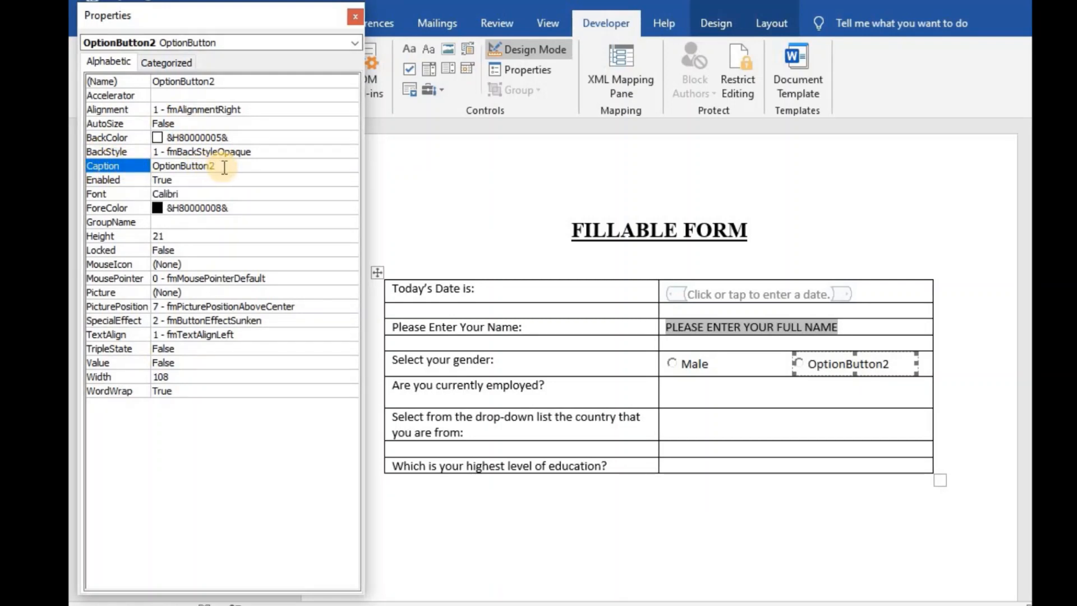
{"action": "left_click_drag", "start_coordinate": [224, 168], "coordinate": [149, 167]}
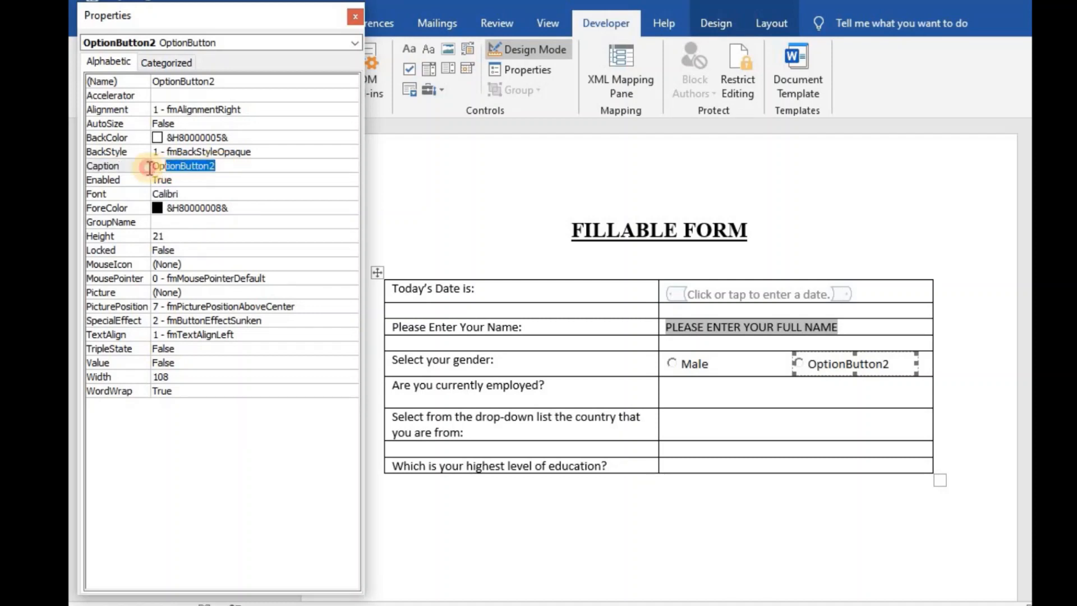
{"action": "type", "text": "Female"}
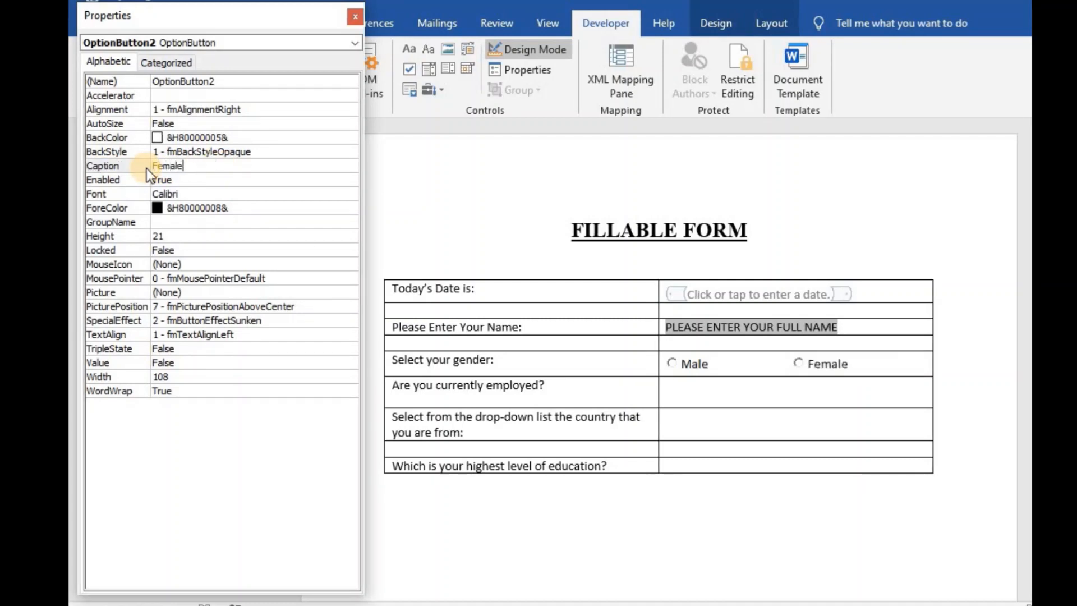
{"action": "left_click", "coordinate": [351, 15]}
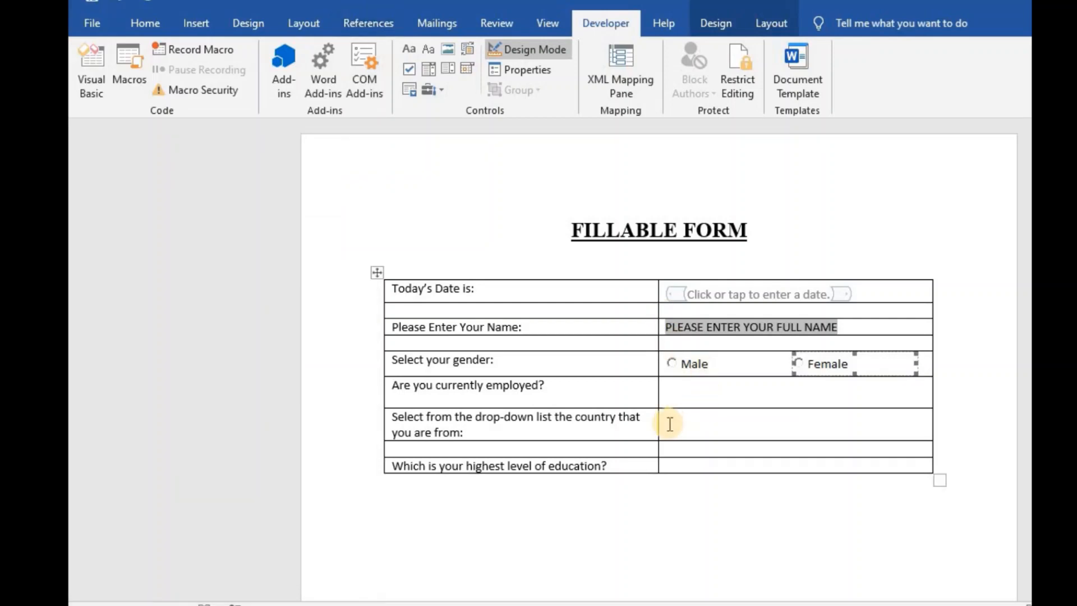
- Insert an ActiveX Check Box in the employed answer cell with Caption 'Yes'
{"action": "left_click", "coordinate": [682, 394]}
{"action": "left_click_drag", "start_coordinate": [470, 394], "coordinate": [412, 391]}
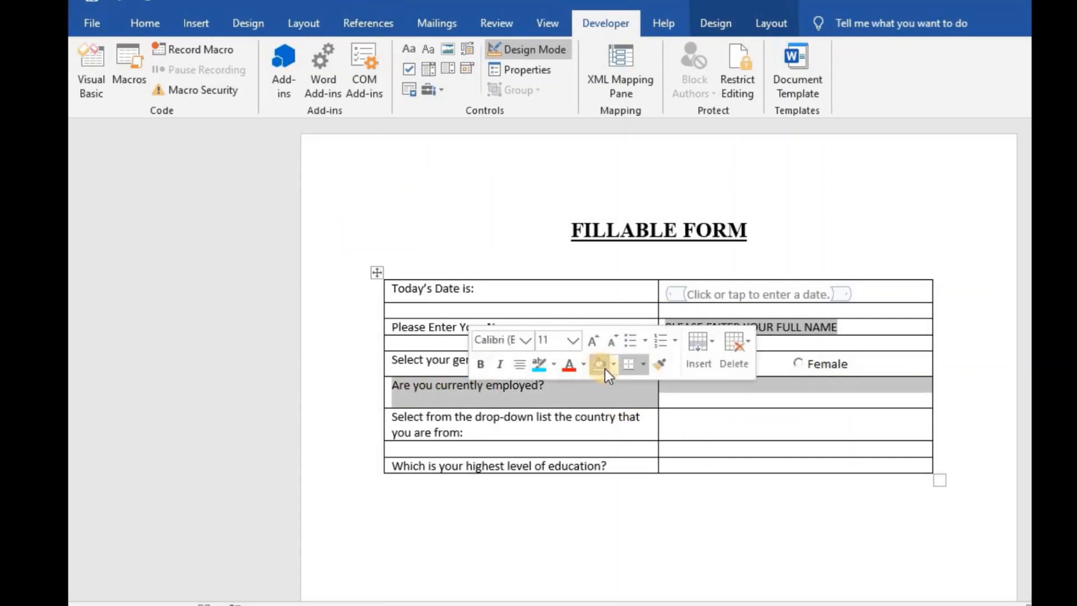
{"action": "left_click", "coordinate": [714, 399]}
{"action": "left_click", "coordinate": [714, 398]}
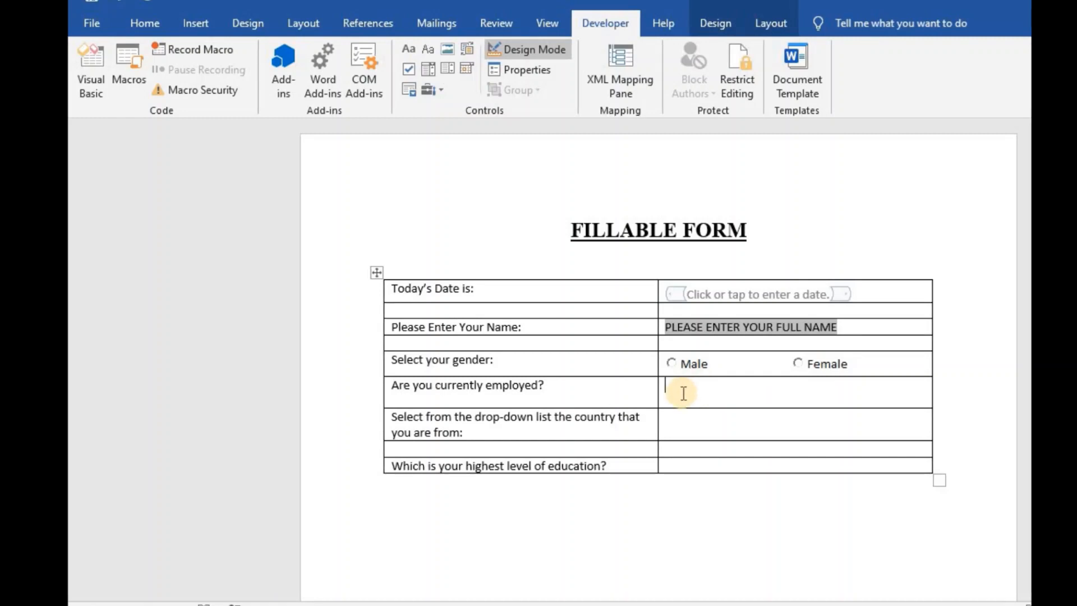
{"action": "left_click", "coordinate": [430, 90]}
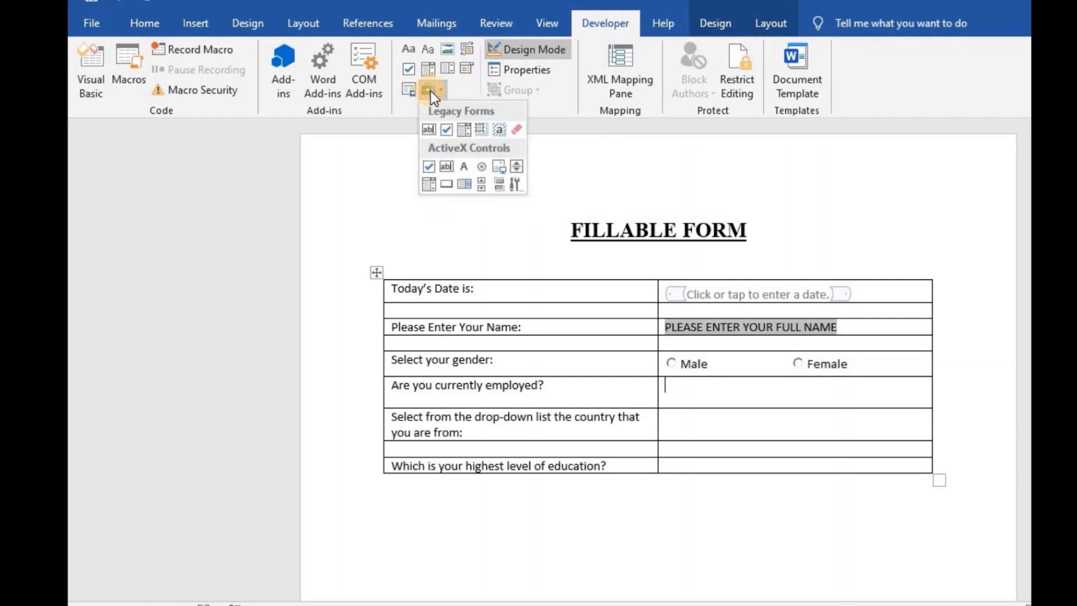
{"action": "left_click", "coordinate": [429, 167]}
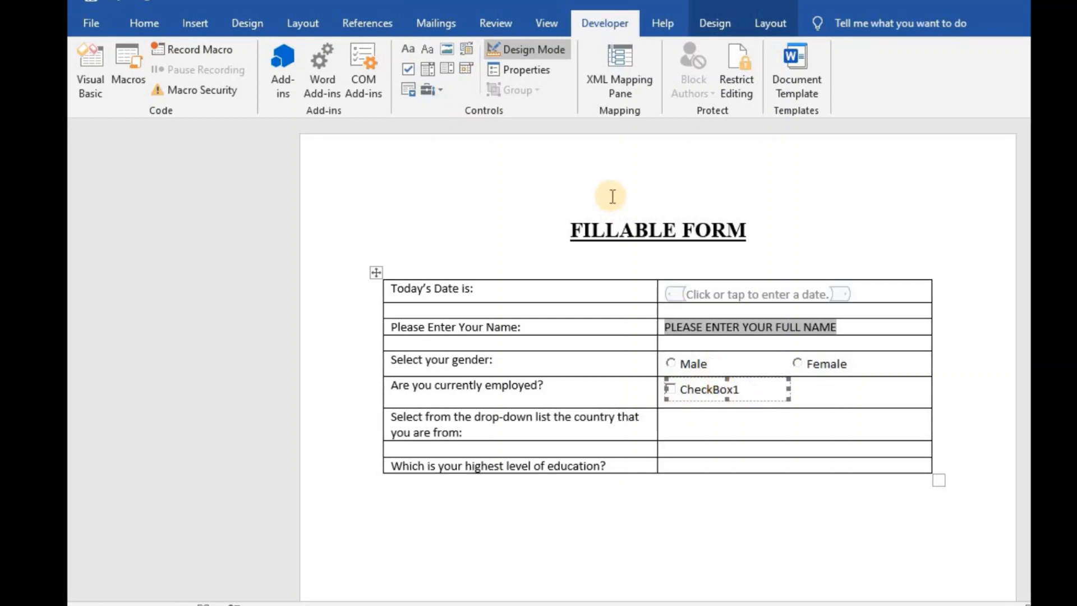
{"action": "left_click", "coordinate": [531, 72]}
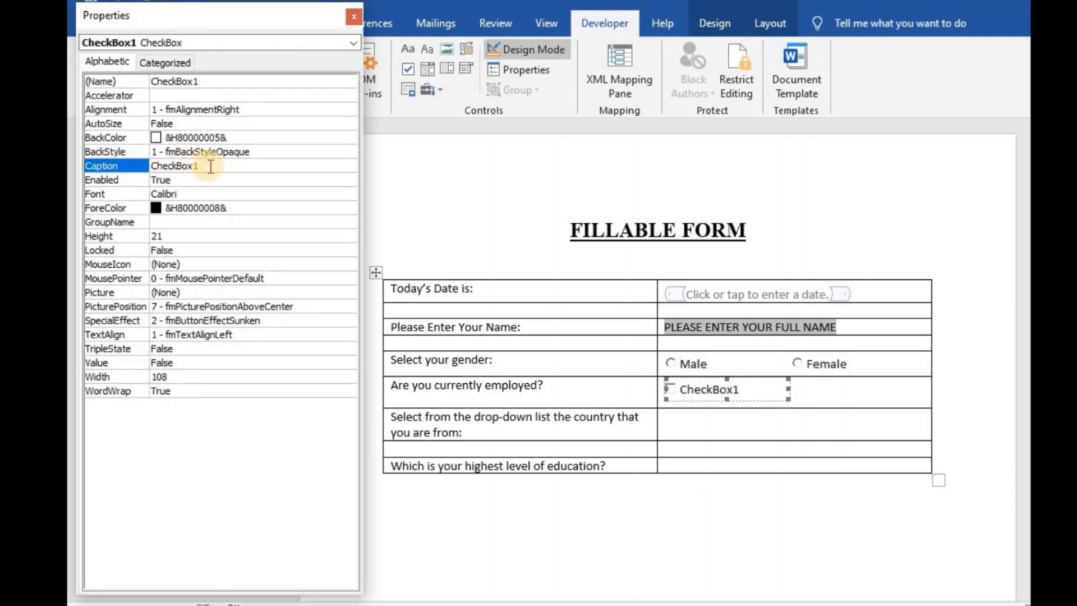
{"action": "left_click_drag", "start_coordinate": [207, 165], "coordinate": [151, 167]}
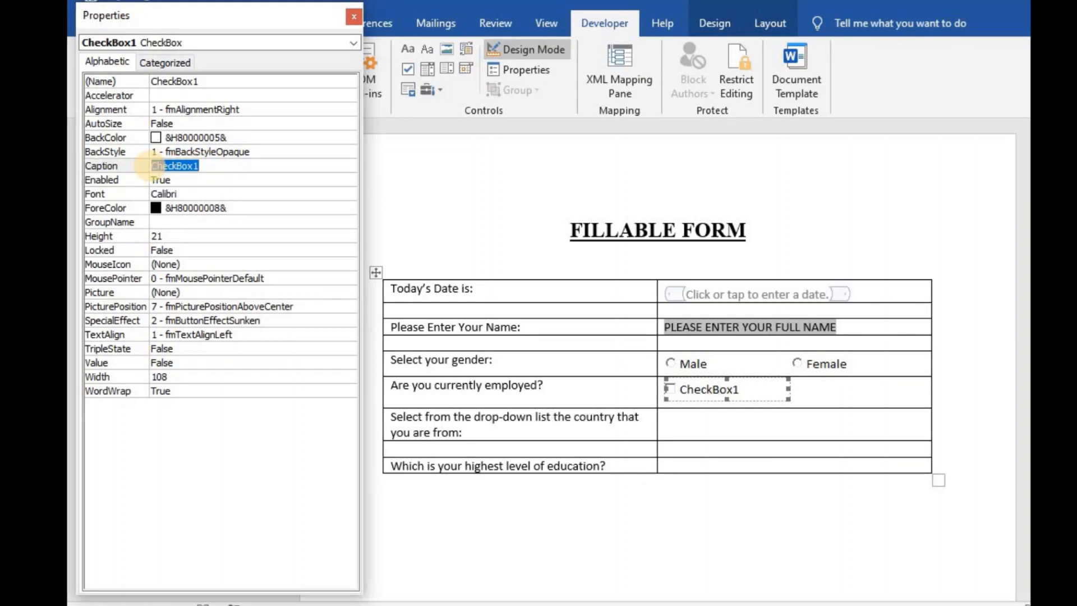
{"action": "type", "text": "Yes"}
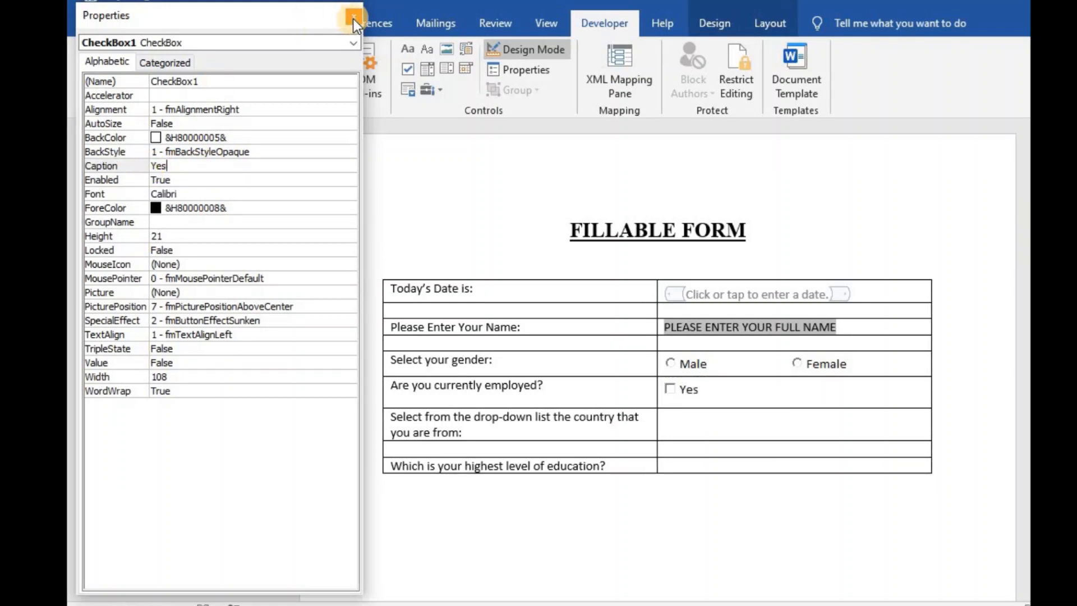
{"action": "left_click", "coordinate": [353, 18]}
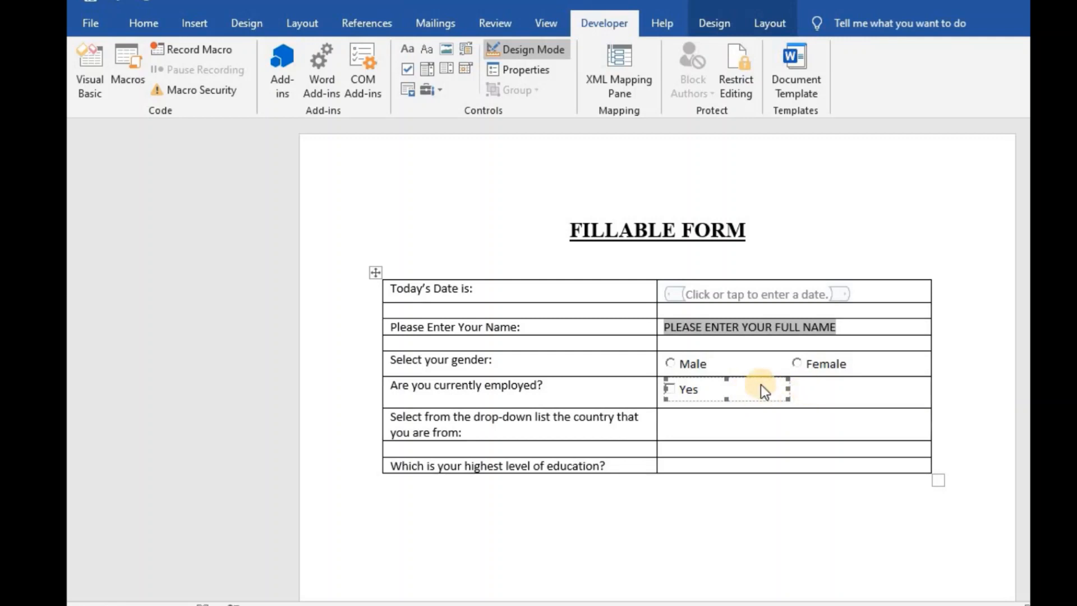
- Insert a second ActiveX Check Box beside Yes with Caption 'No'
{"action": "left_click", "coordinate": [805, 395]}
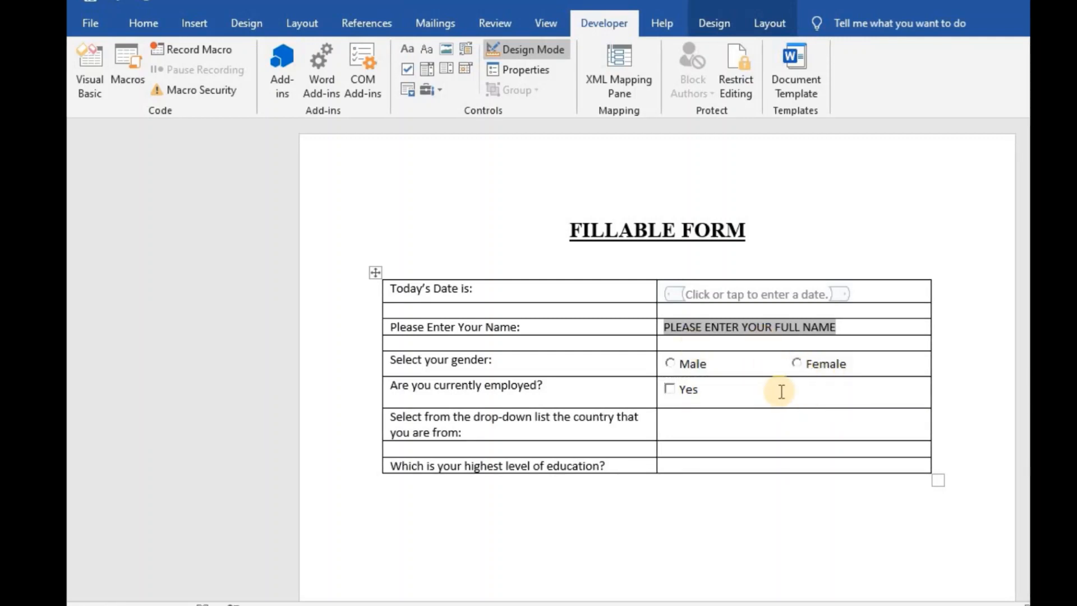
{"action": "left_click", "coordinate": [427, 89]}
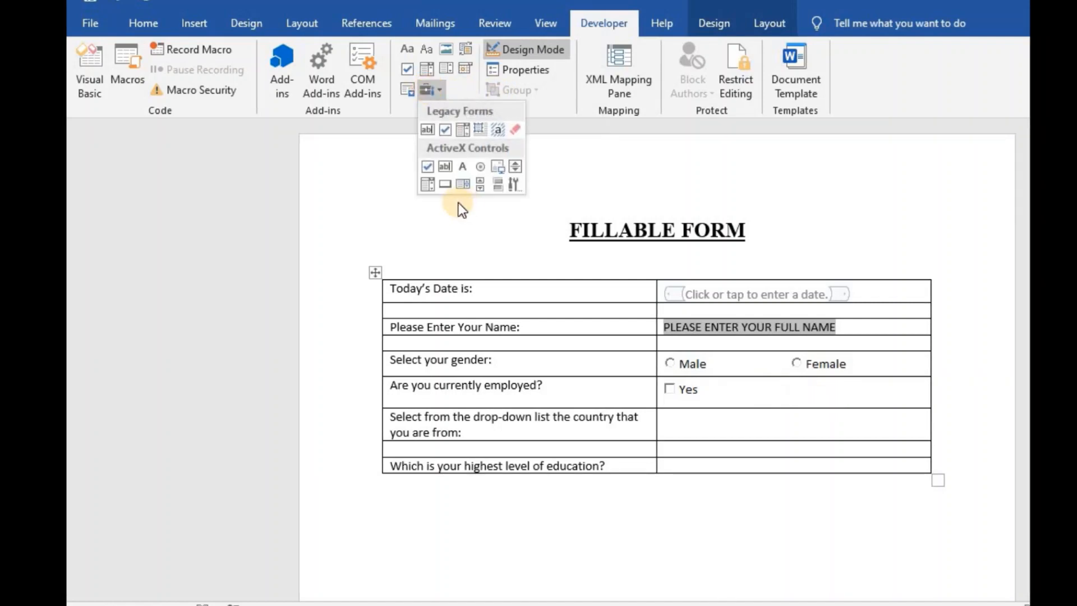
{"action": "left_click", "coordinate": [428, 166]}
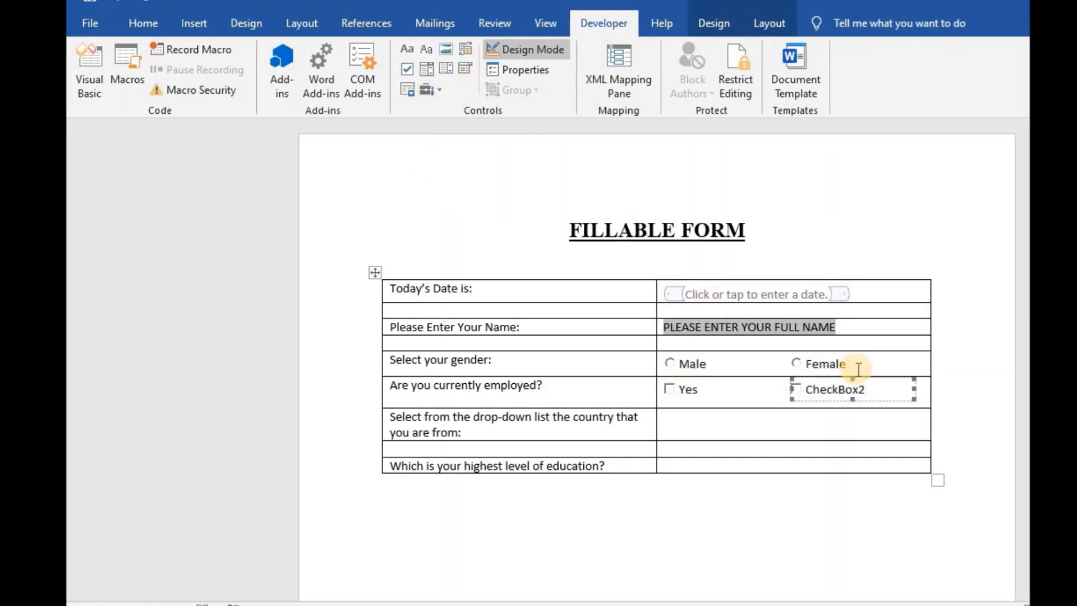
{"action": "left_click", "coordinate": [844, 392]}
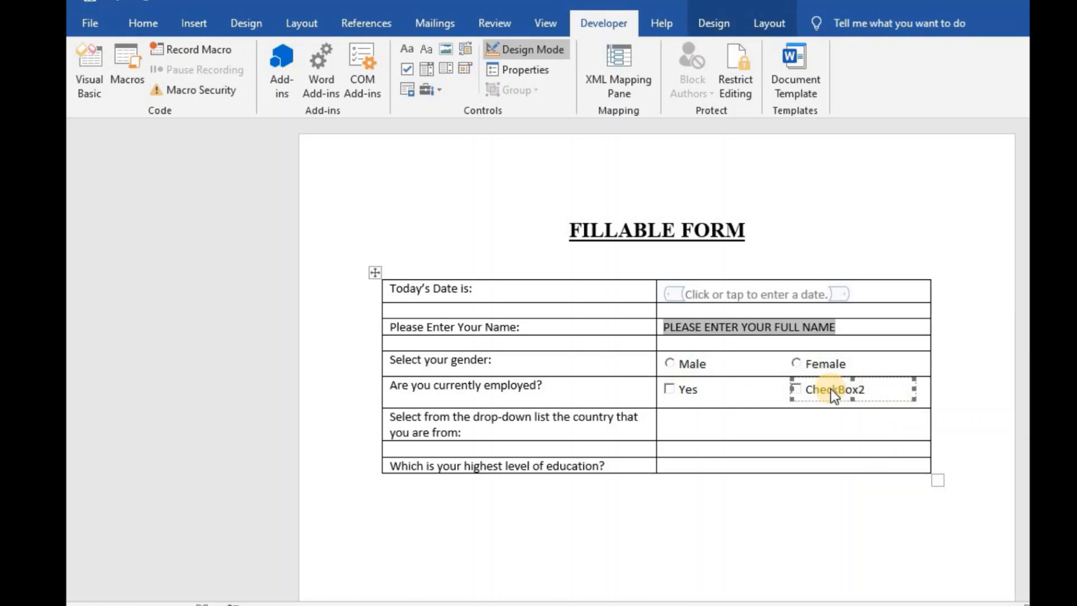
{"action": "left_click", "coordinate": [541, 73]}
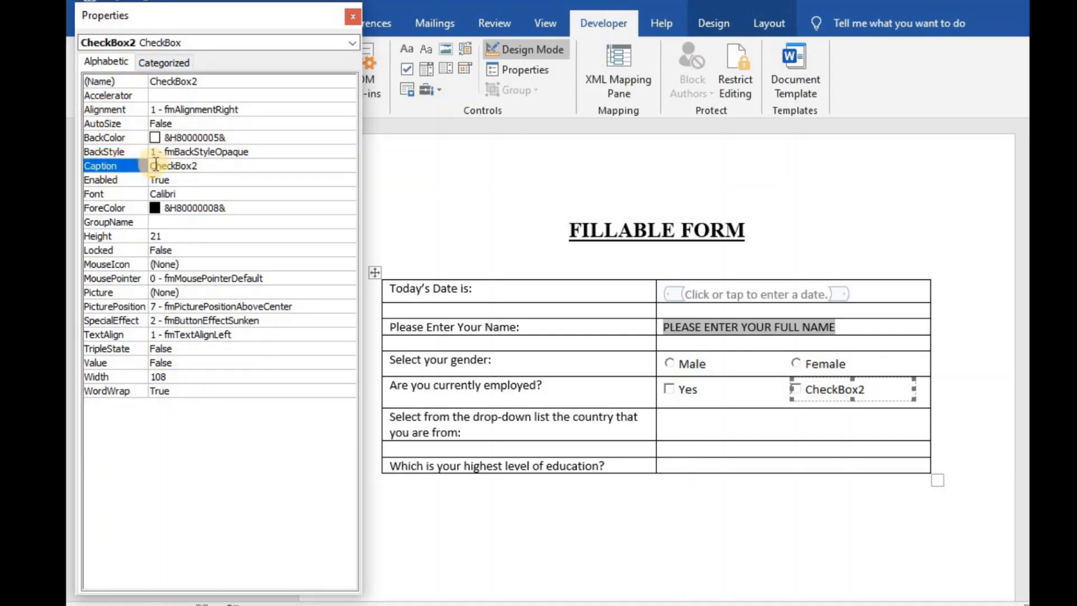
{"action": "left_click", "coordinate": [197, 165]}
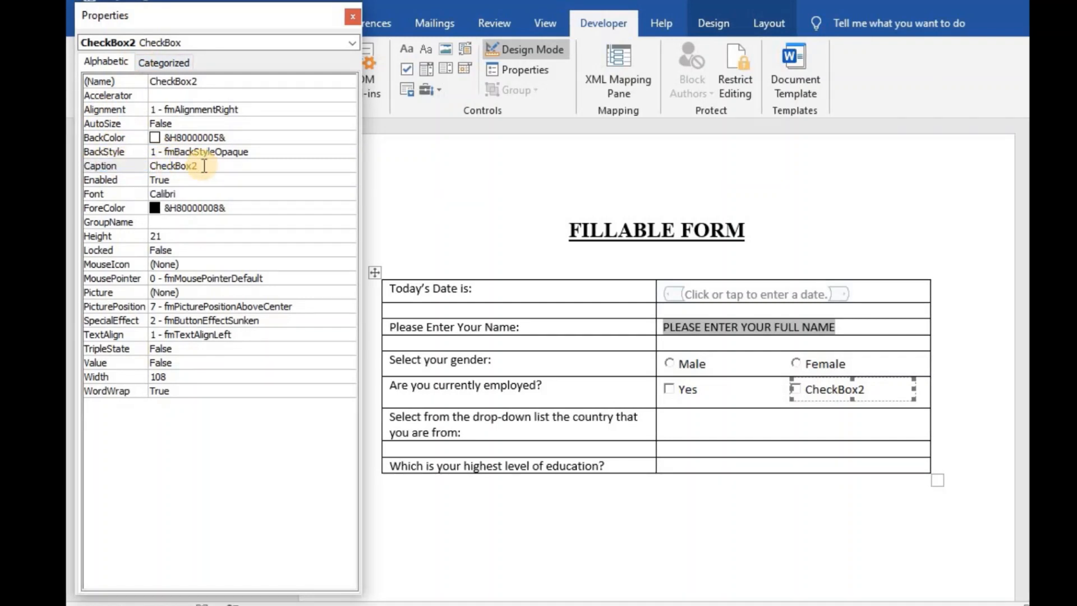
{"action": "left_click_drag", "start_coordinate": [199, 166], "coordinate": [148, 166]}
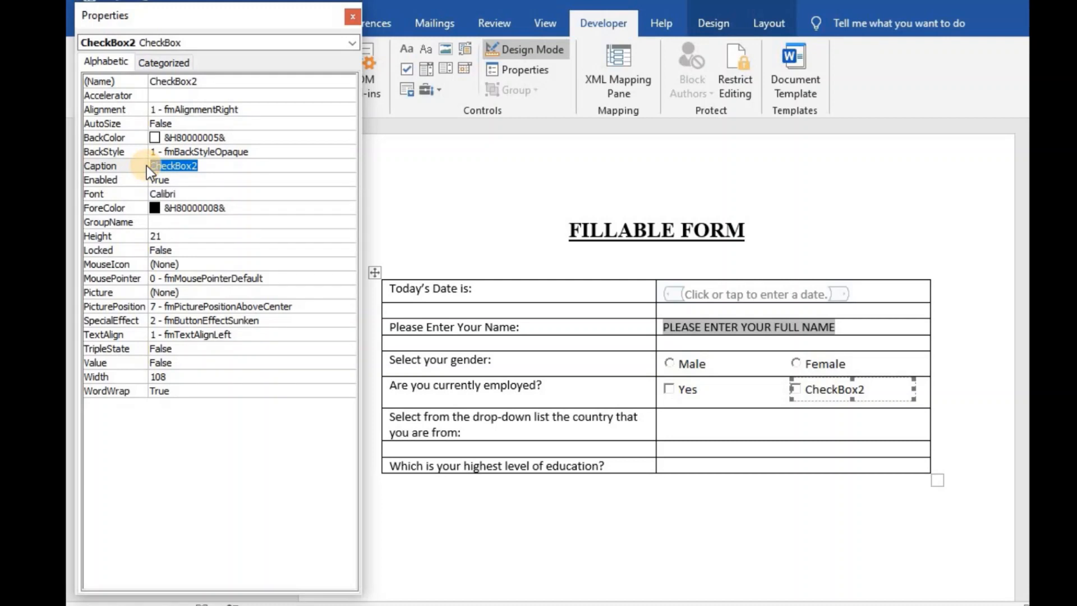
{"action": "type", "text": "No"}
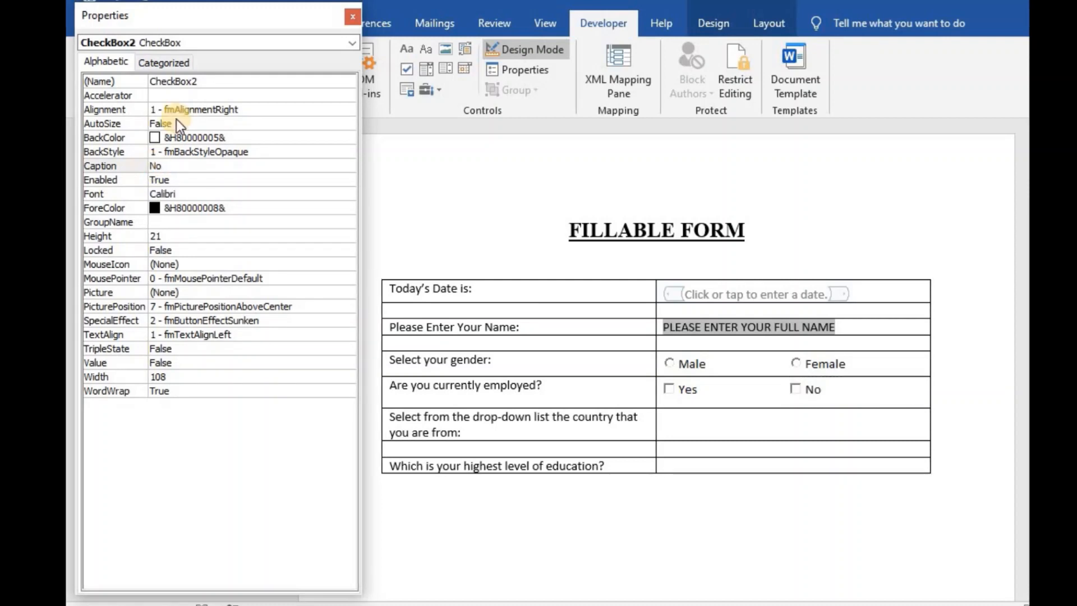
{"action": "left_click", "coordinate": [352, 17]}
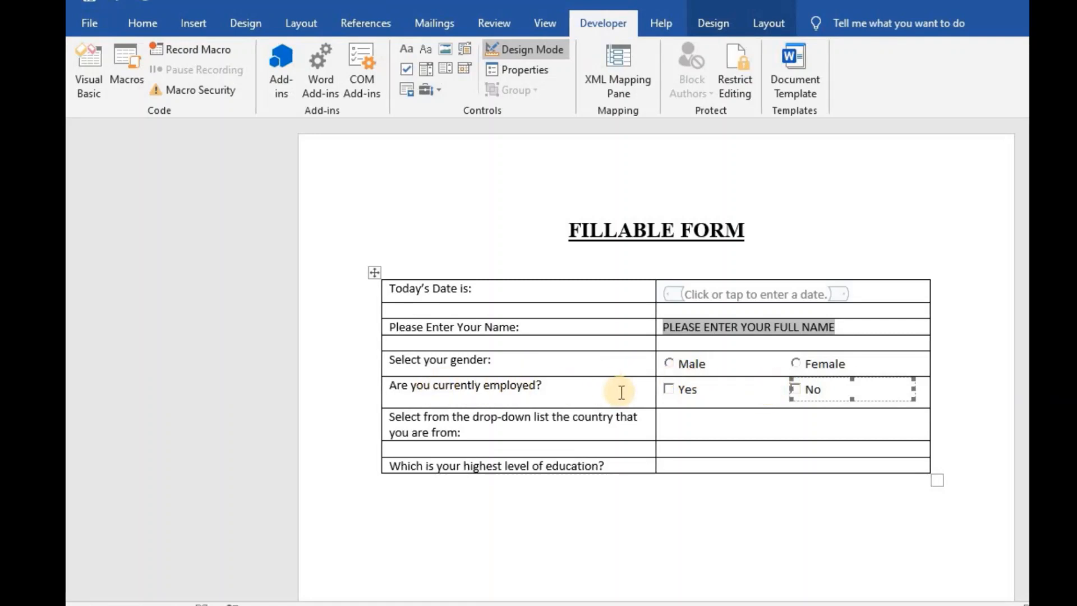
{"action": "left_click", "coordinate": [673, 421]}
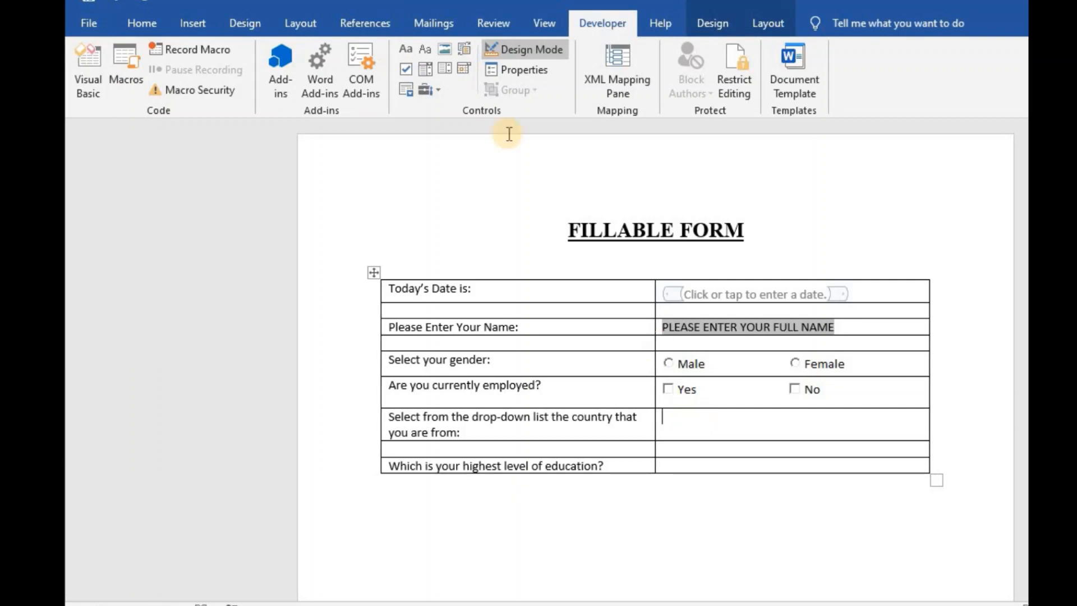
- Insert a Drop-Down List content control in the country cell and open its Content Control Properties
{"action": "left_click", "coordinate": [443, 66]}
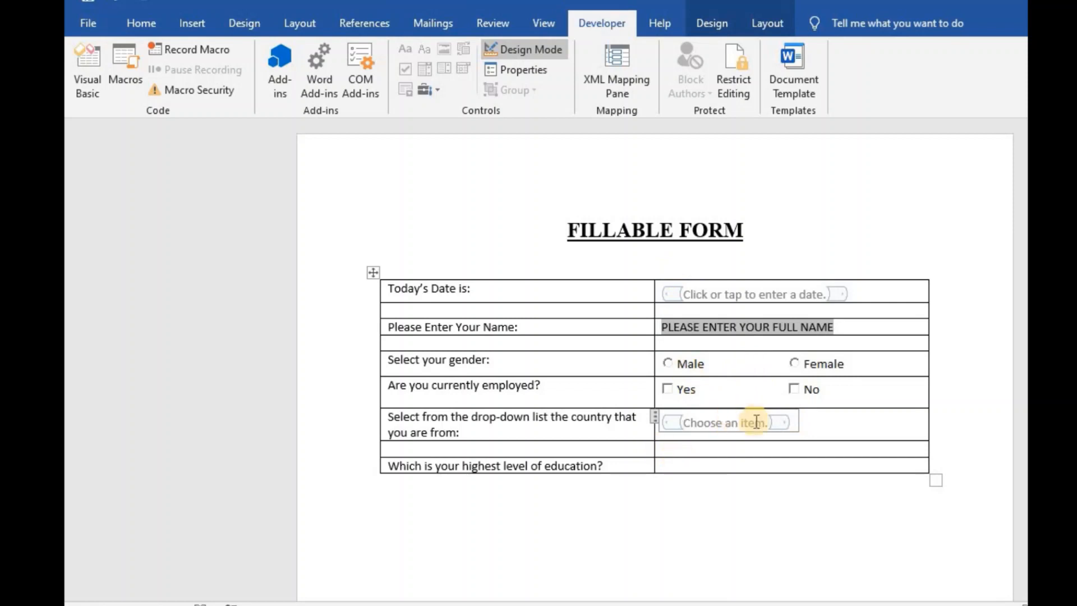
{"action": "left_click", "coordinate": [526, 71]}
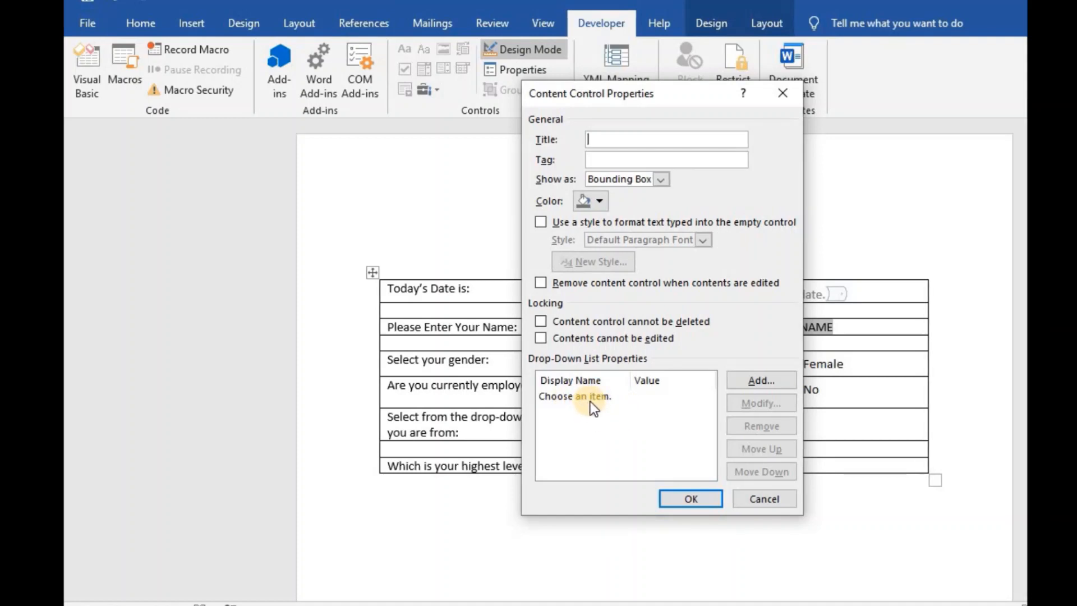
- Add Jamaica, United States of America and Canada as country drop-down choices
{"action": "left_click", "coordinate": [761, 382]}
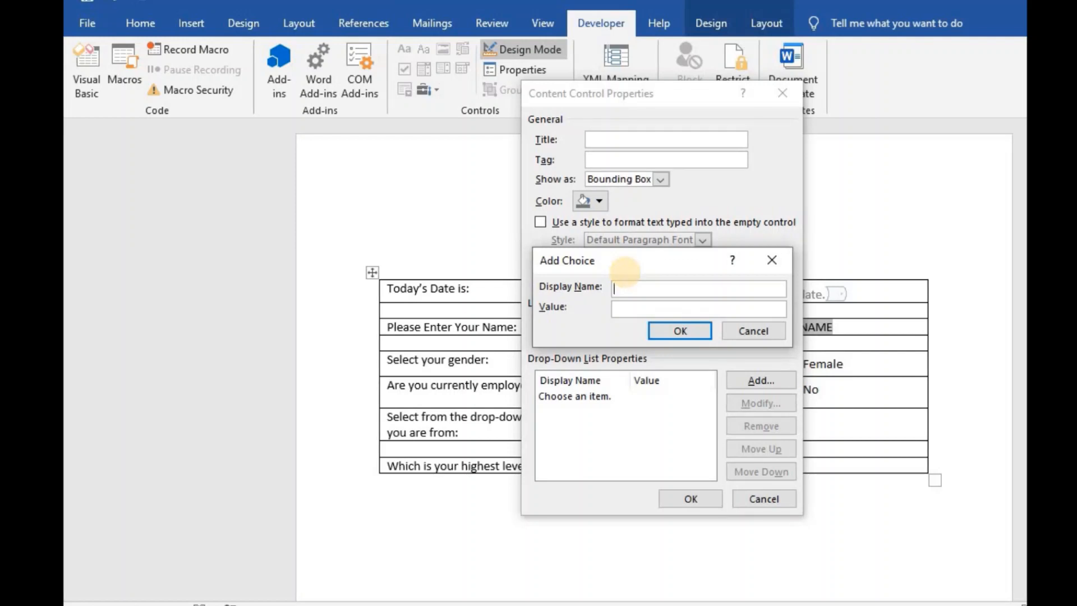
{"action": "type", "text": "Jamaica"}
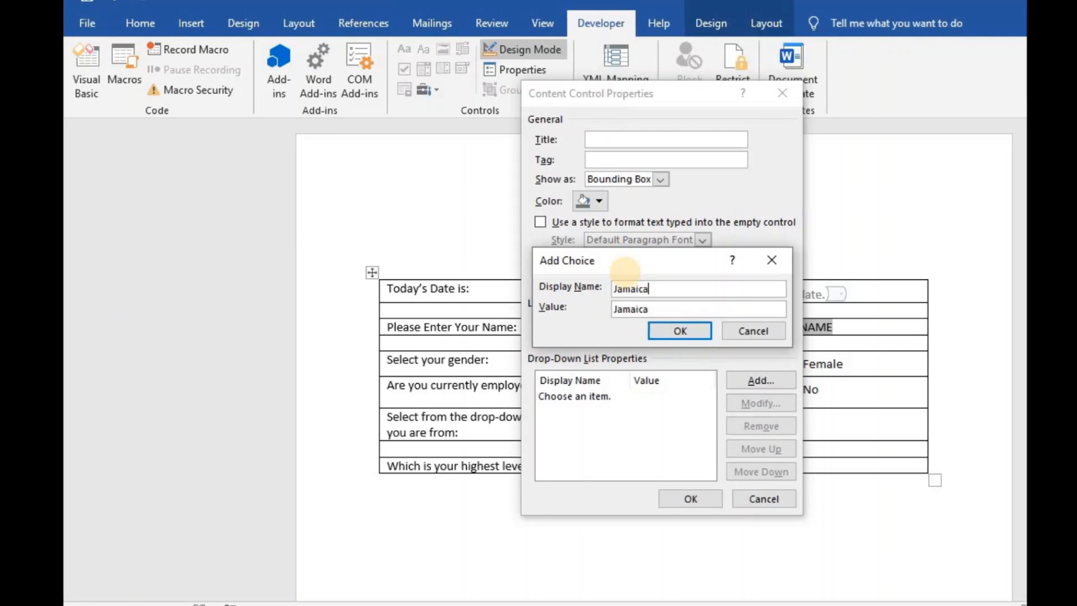
{"action": "left_click", "coordinate": [678, 331]}
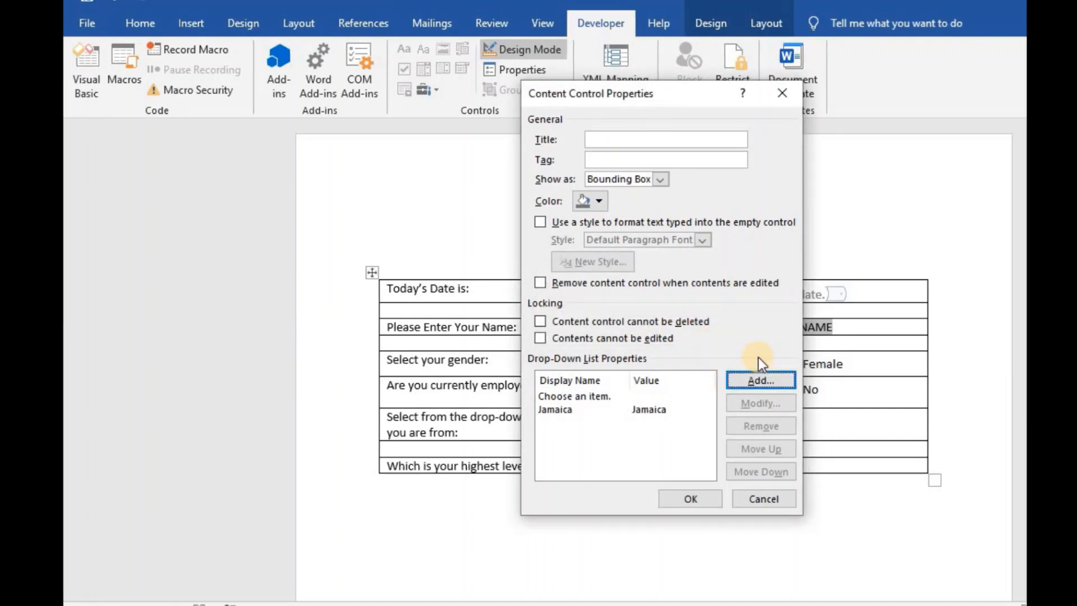
{"action": "left_click", "coordinate": [752, 376]}
{"action": "type", "text": "Un"}
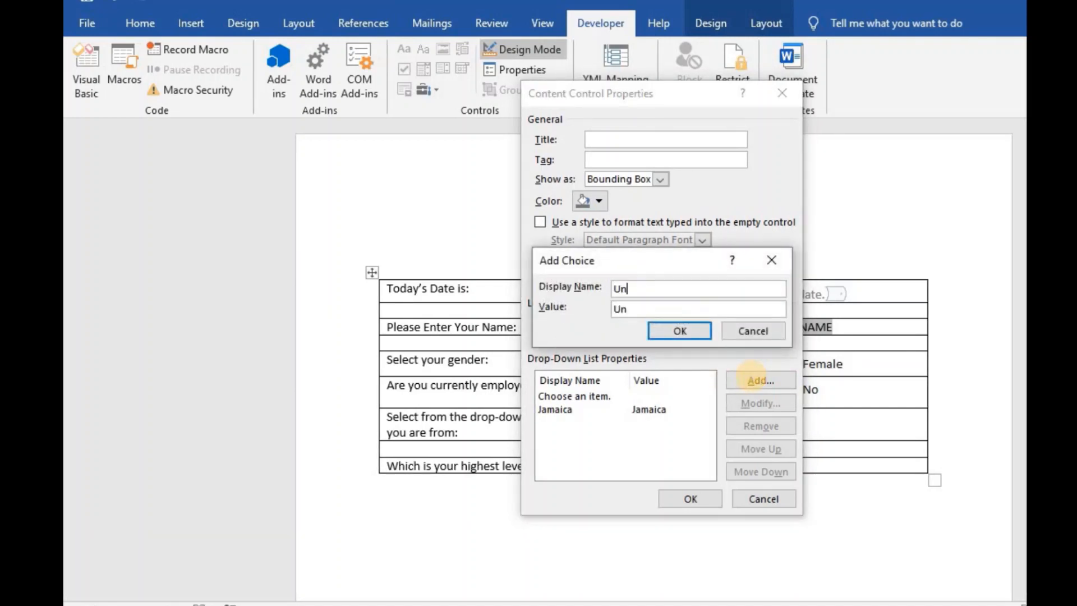
{"action": "type", "text": "ited States"}
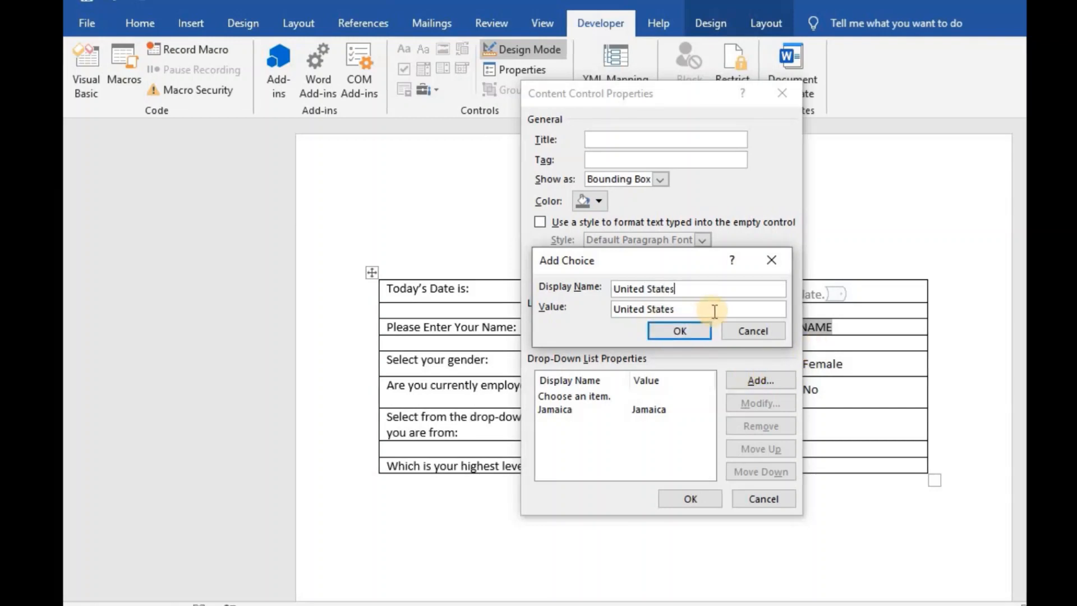
{"action": "type", "text": " of "}
{"action": "type", "text": "Ame"}
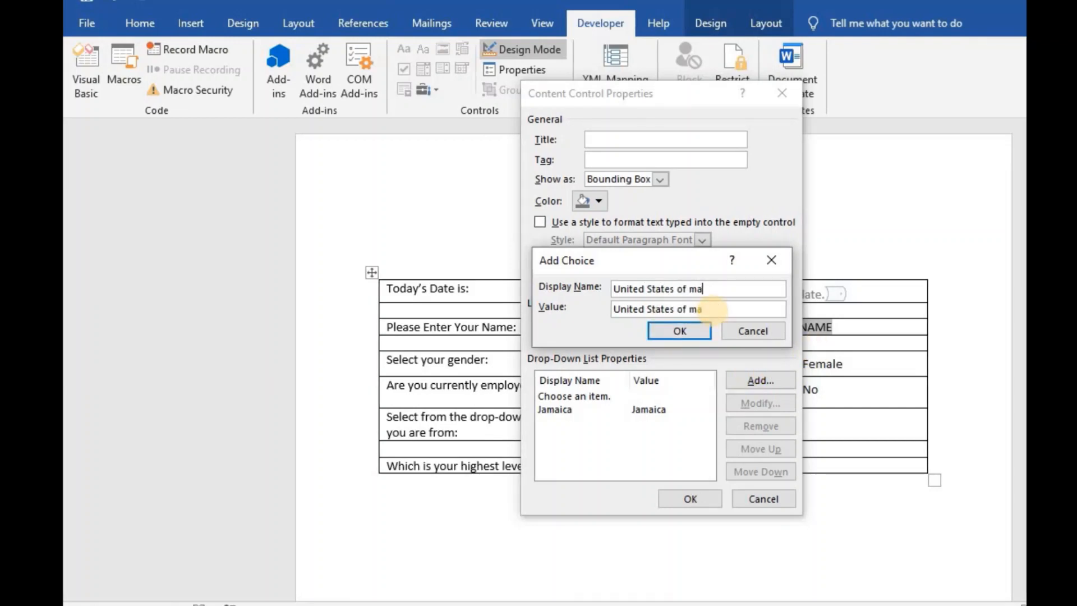
{"action": "key", "text": "BackSpace"}
{"action": "key", "text": "BackSpace"}
{"action": "key", "text": "BackSpace"}
{"action": "type", "text": "America"}
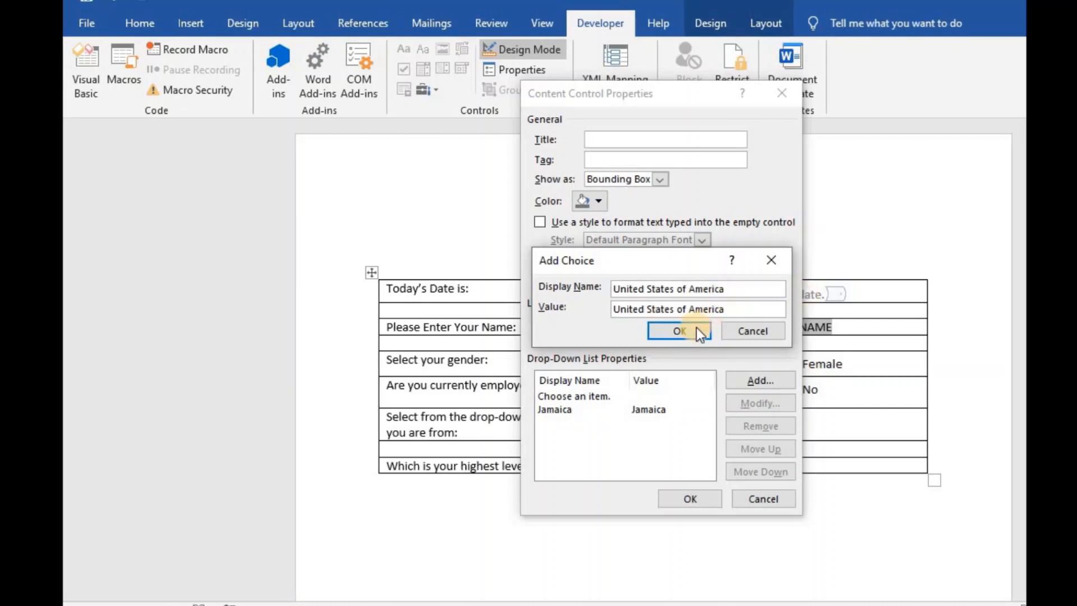
{"action": "left_click", "coordinate": [693, 329]}
{"action": "left_click", "coordinate": [756, 386]}
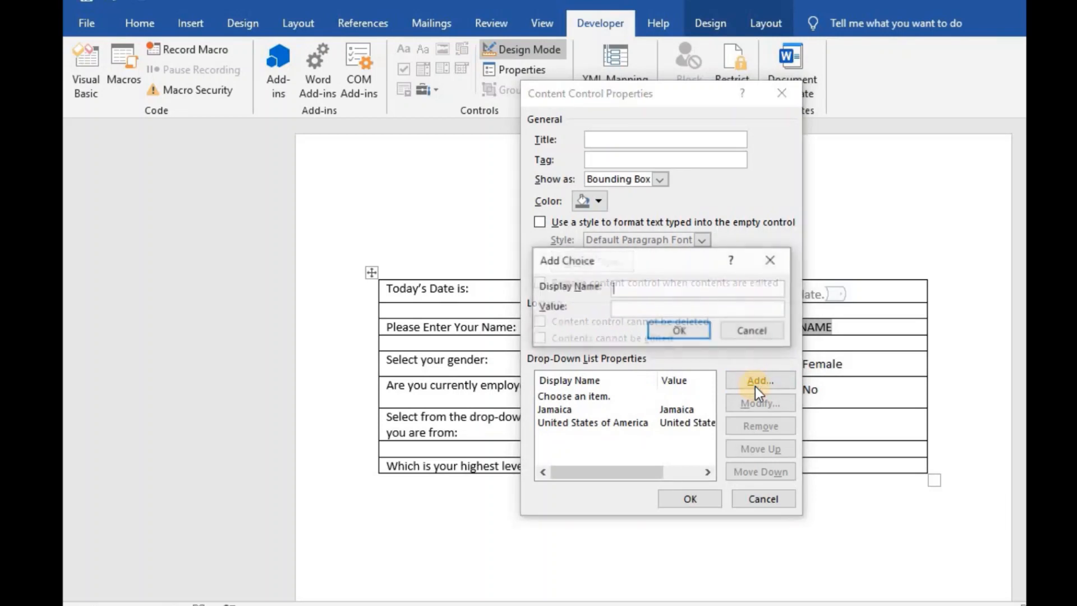
{"action": "type", "text": "Canada"}
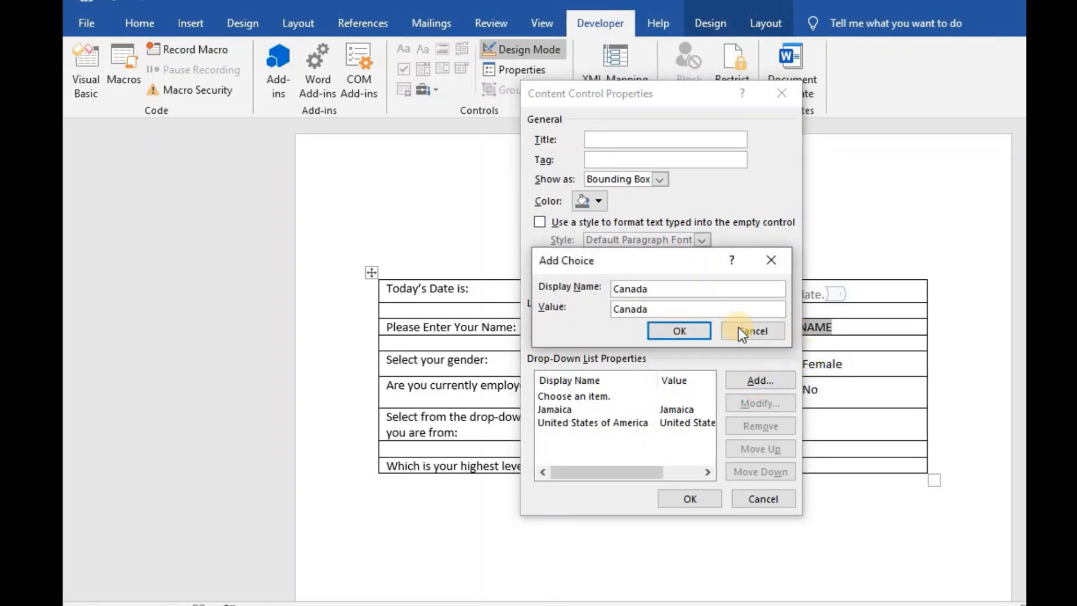
{"action": "left_click", "coordinate": [693, 333]}
- Add United Kingdom, Australia and Other as choices, then close the properties dialog
{"action": "left_click", "coordinate": [744, 378]}
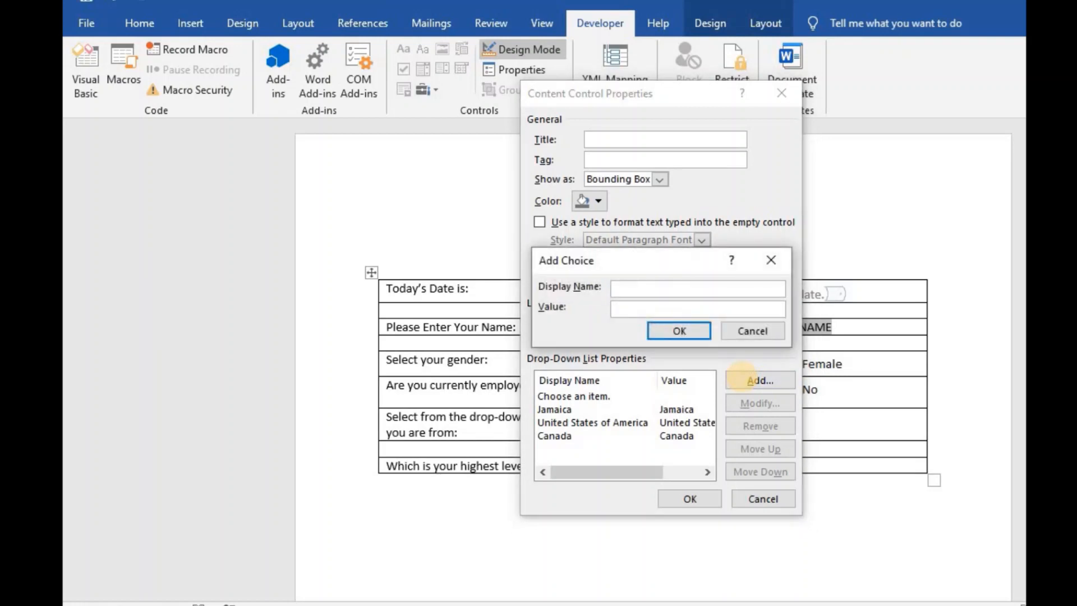
{"action": "type", "text": "Unite"}
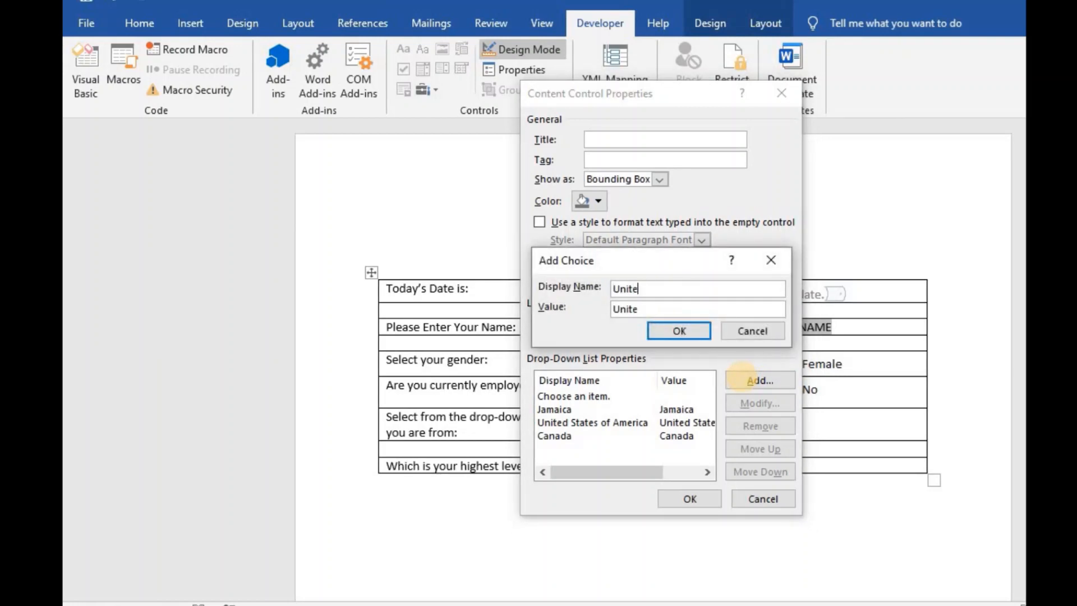
{"action": "type", "text": "d Kingdo"}
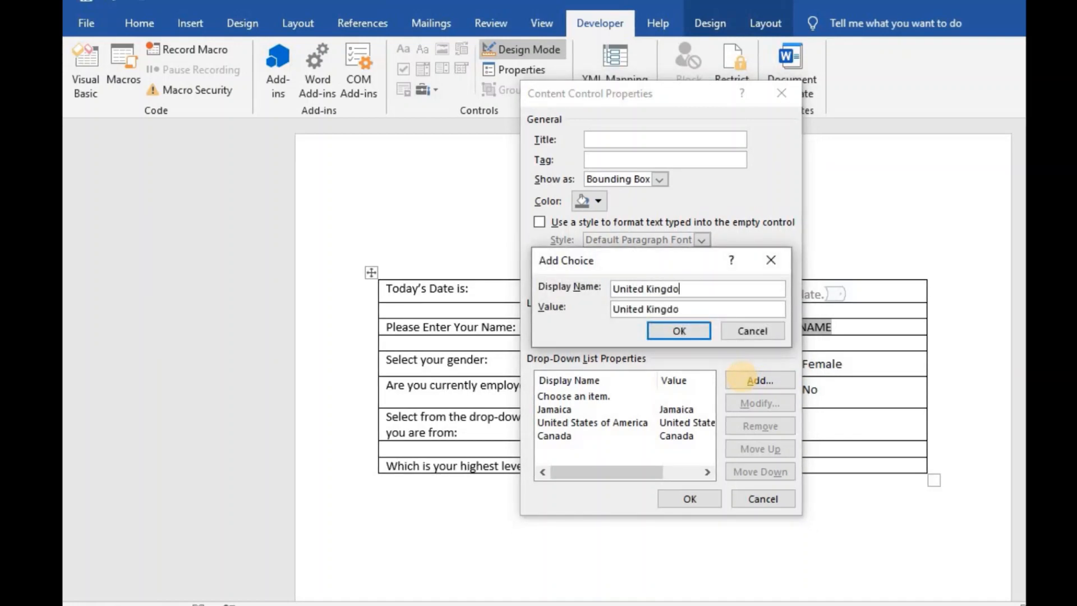
{"action": "type", "text": "m"}
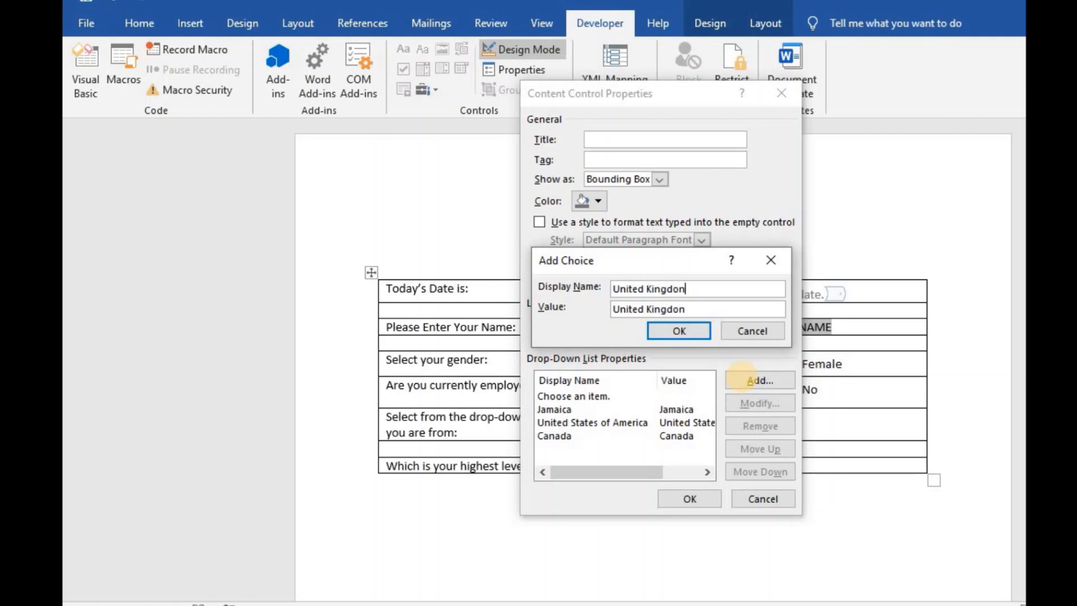
{"action": "left_click", "coordinate": [668, 330]}
{"action": "left_click", "coordinate": [740, 384]}
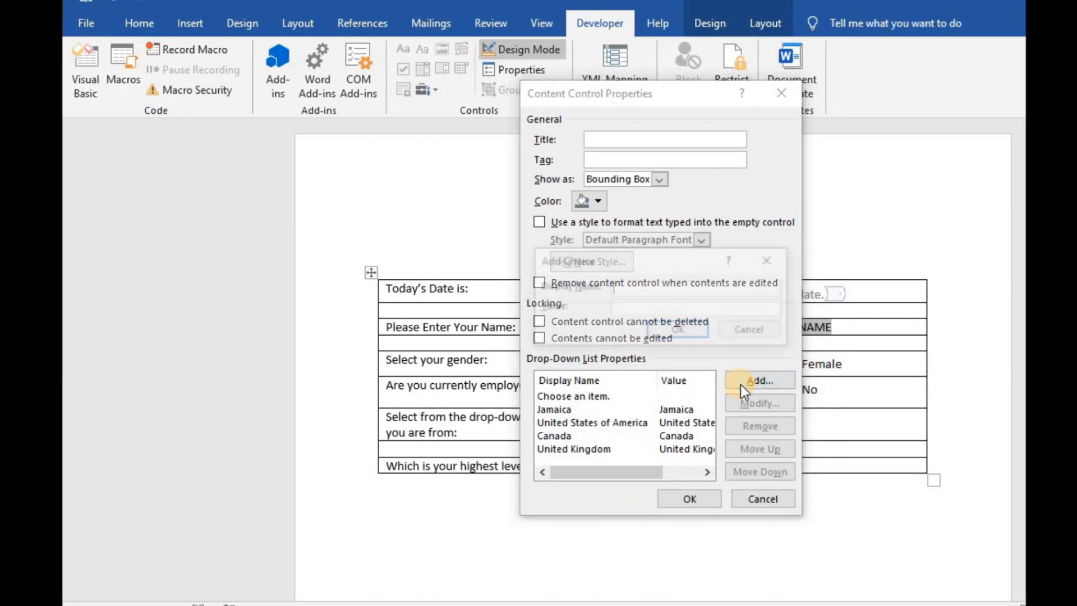
{"action": "type", "text": "Austra"}
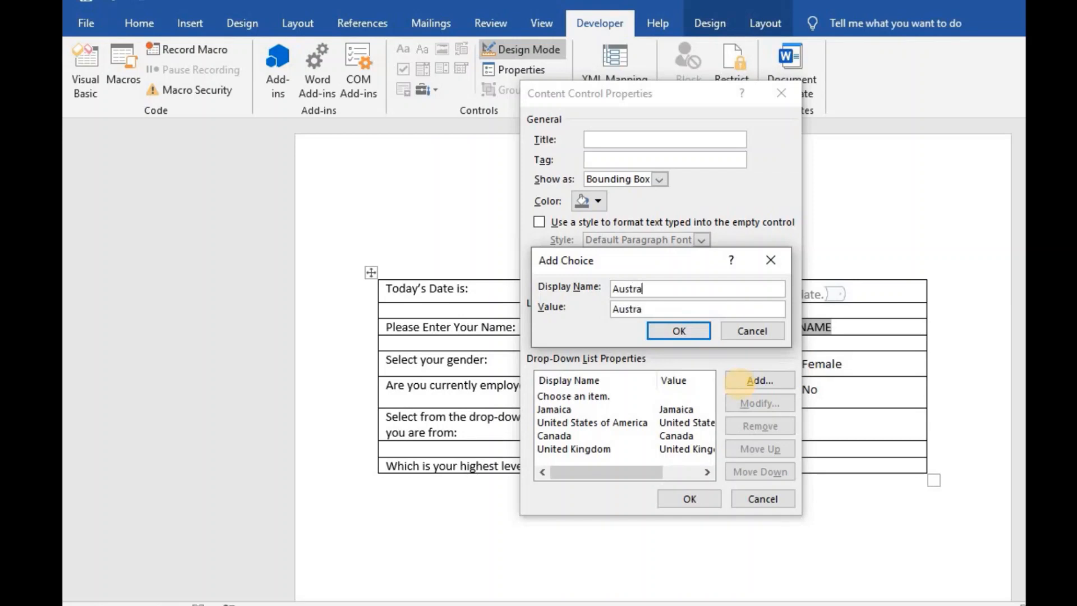
{"action": "type", "text": "lia"}
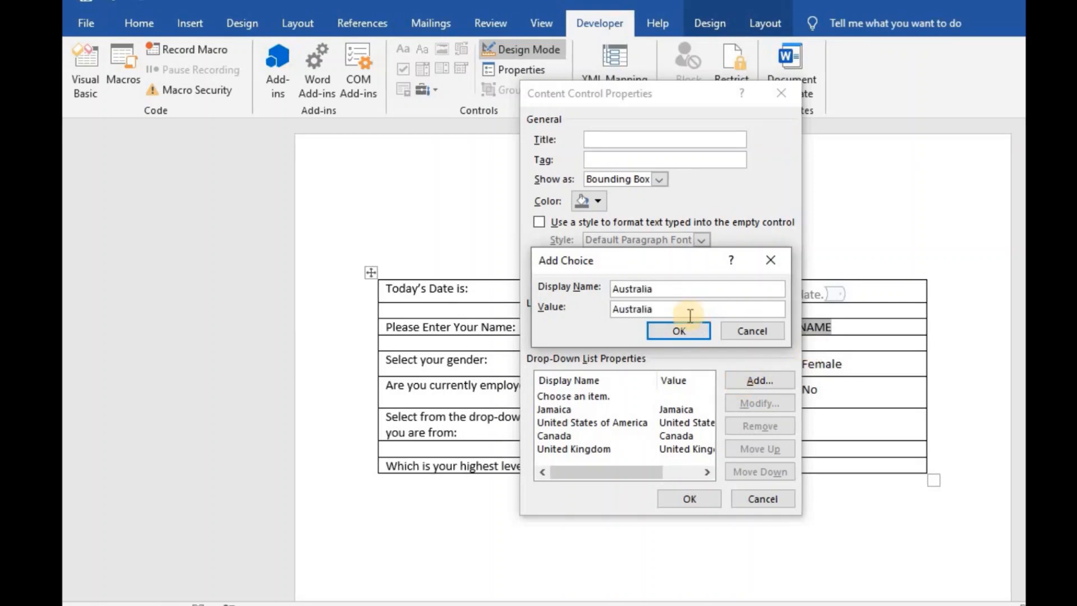
{"action": "left_click", "coordinate": [685, 328]}
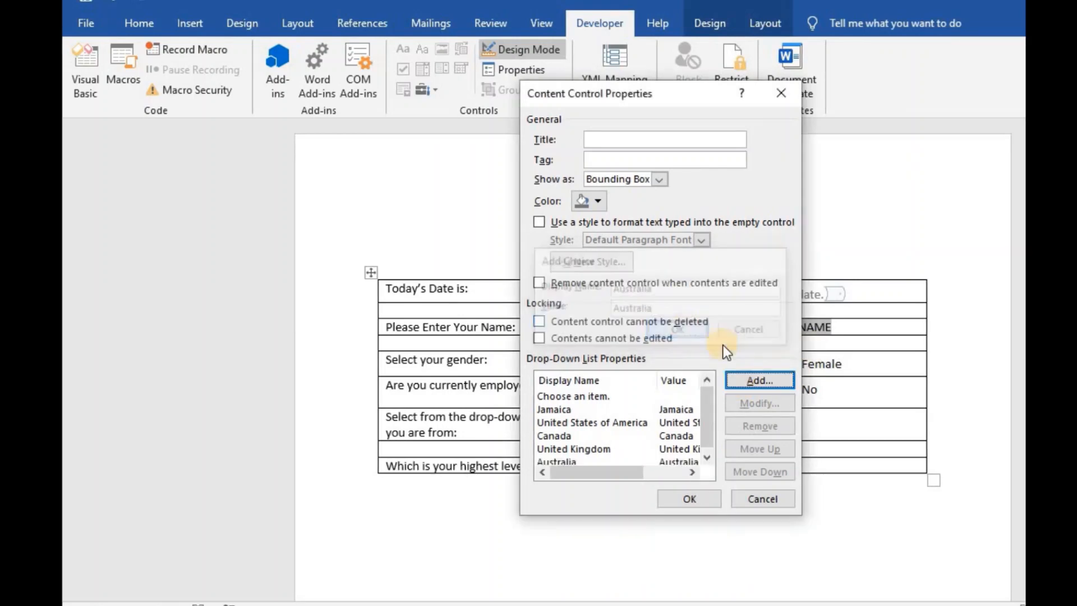
{"action": "left_click", "coordinate": [755, 381]}
{"action": "type", "text": "Othe"}
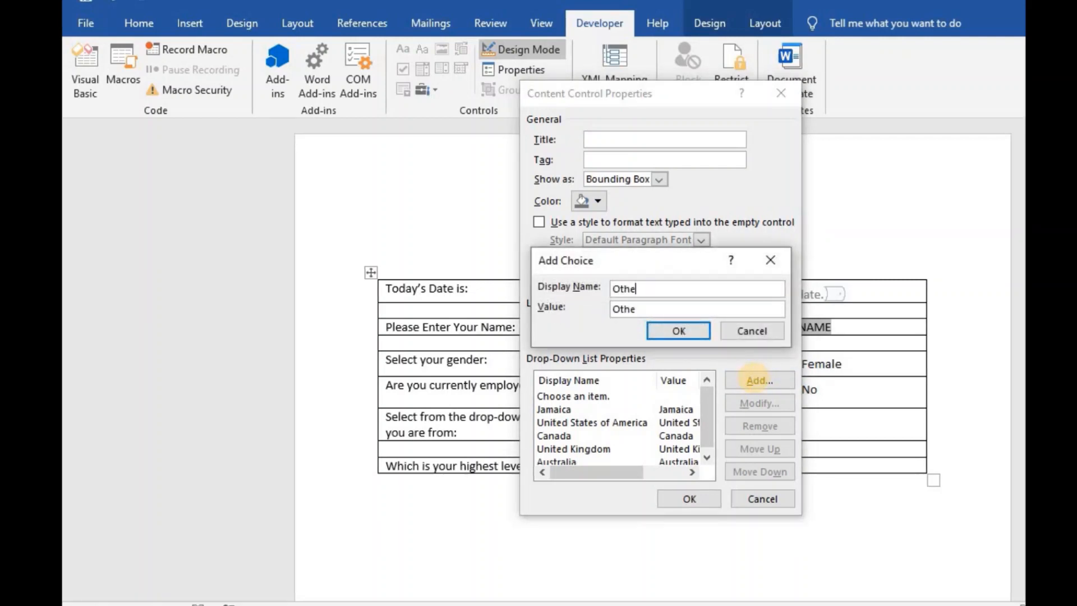
{"action": "type", "text": "r"}
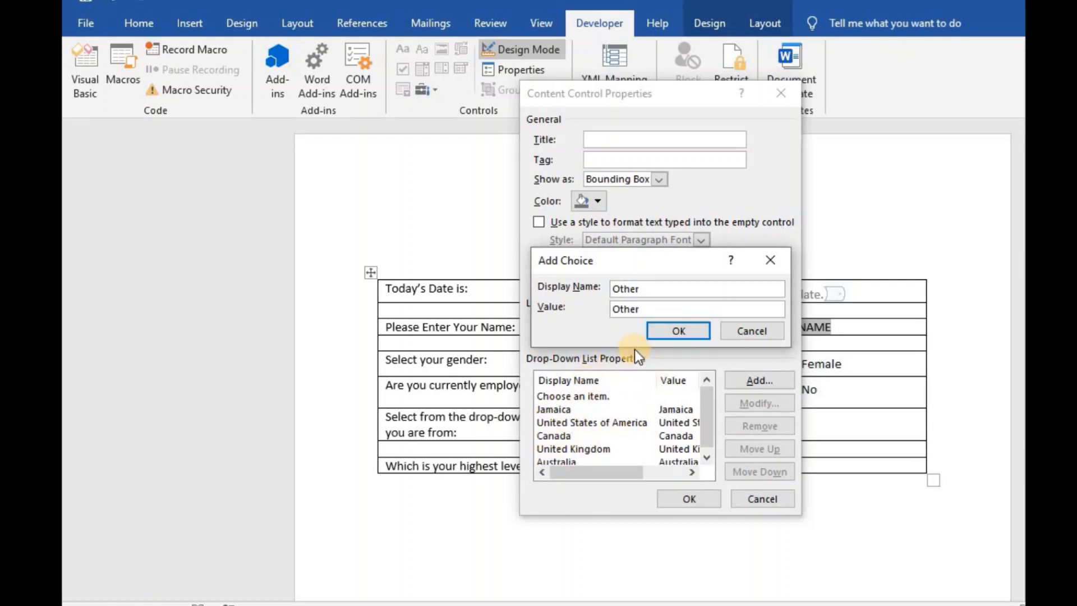
{"action": "left_click", "coordinate": [678, 332]}
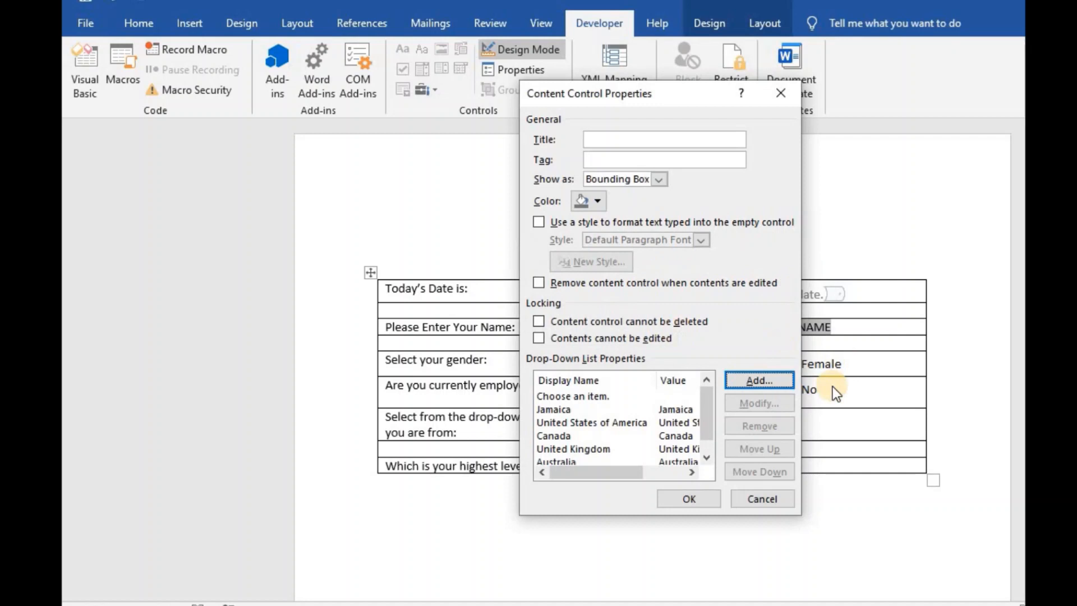
{"action": "left_click", "coordinate": [684, 499]}
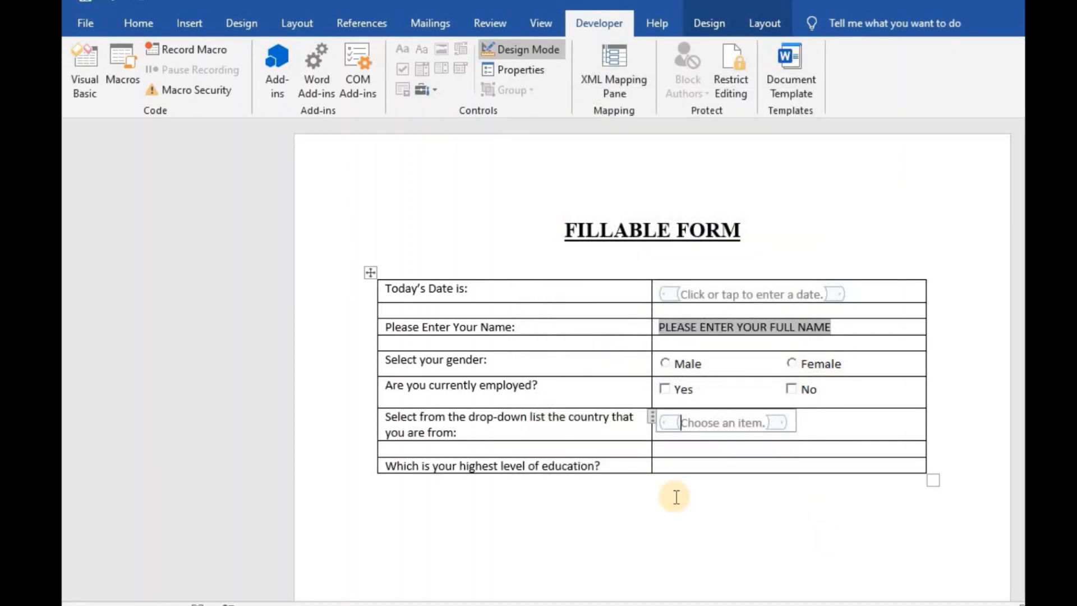
- Insert a combo box content control in the education answer cell and open its properties
{"action": "left_click", "coordinate": [668, 465]}
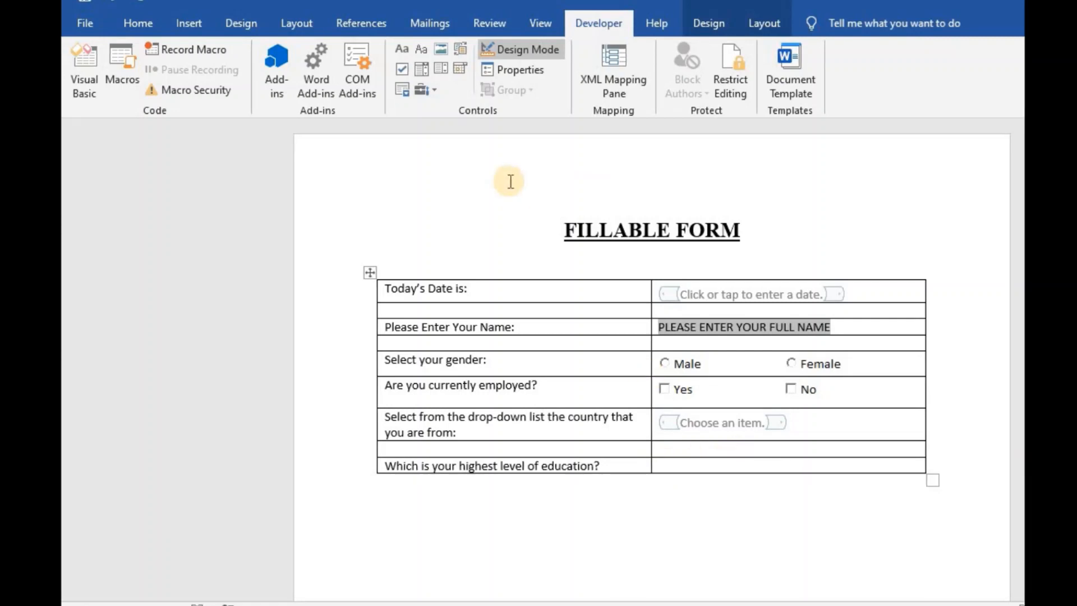
{"action": "left_click", "coordinate": [422, 69]}
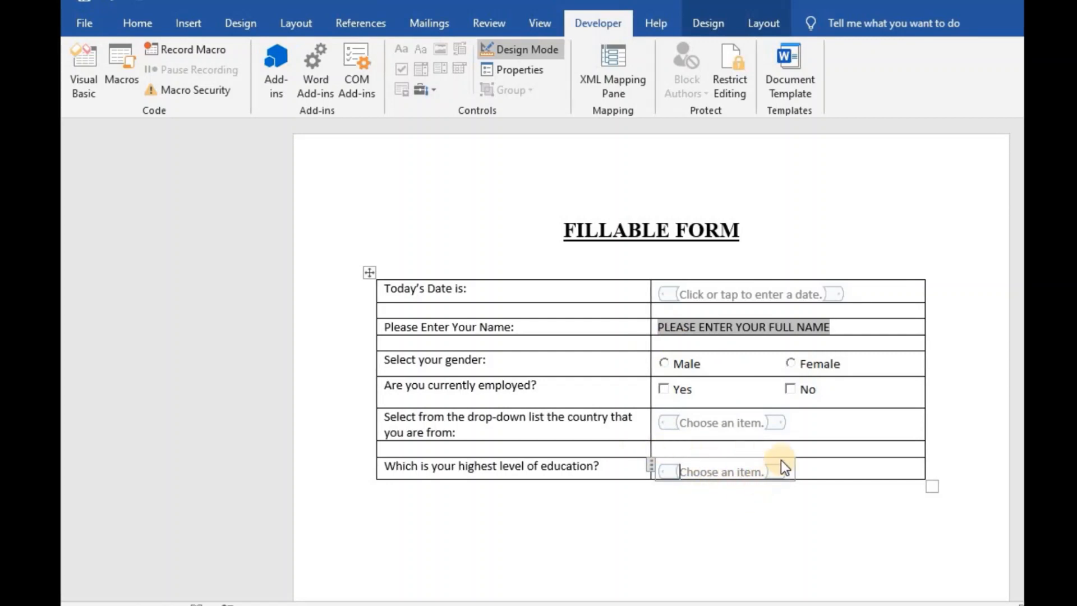
{"action": "left_click", "coordinate": [530, 76]}
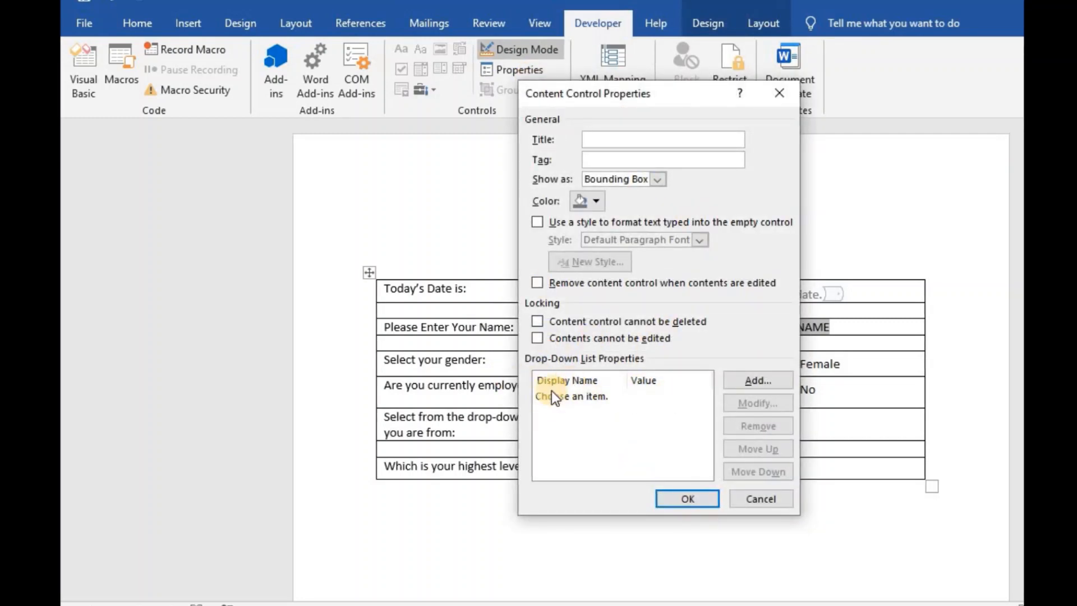
- Add Certificate, Diploma and Bachelor as education drop-down choices
{"action": "left_click", "coordinate": [735, 383]}
{"action": "type", "text": "Cer"}
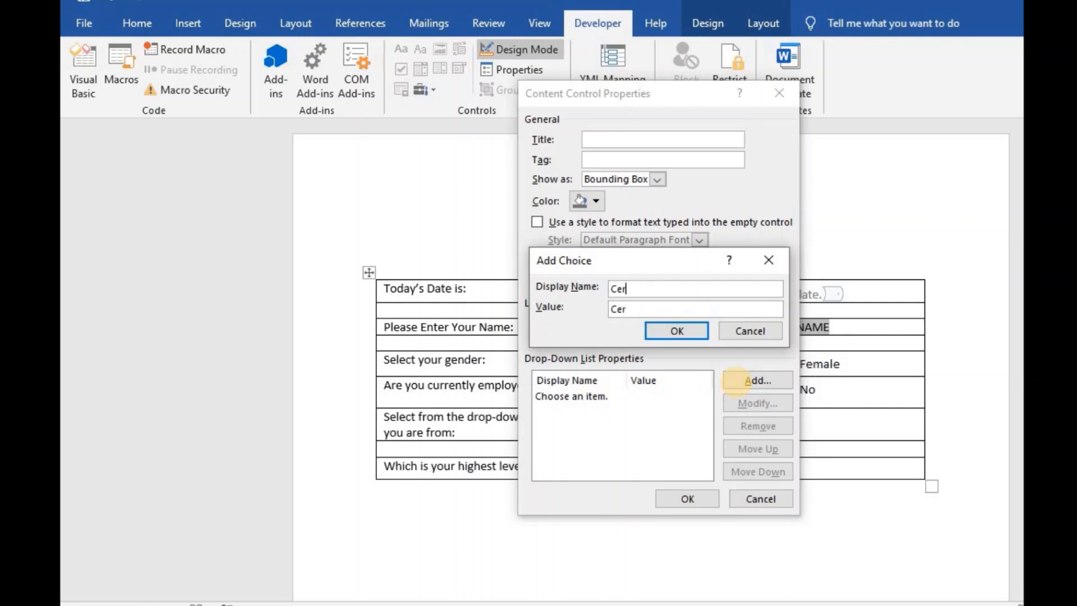
{"action": "type", "text": "tificate"}
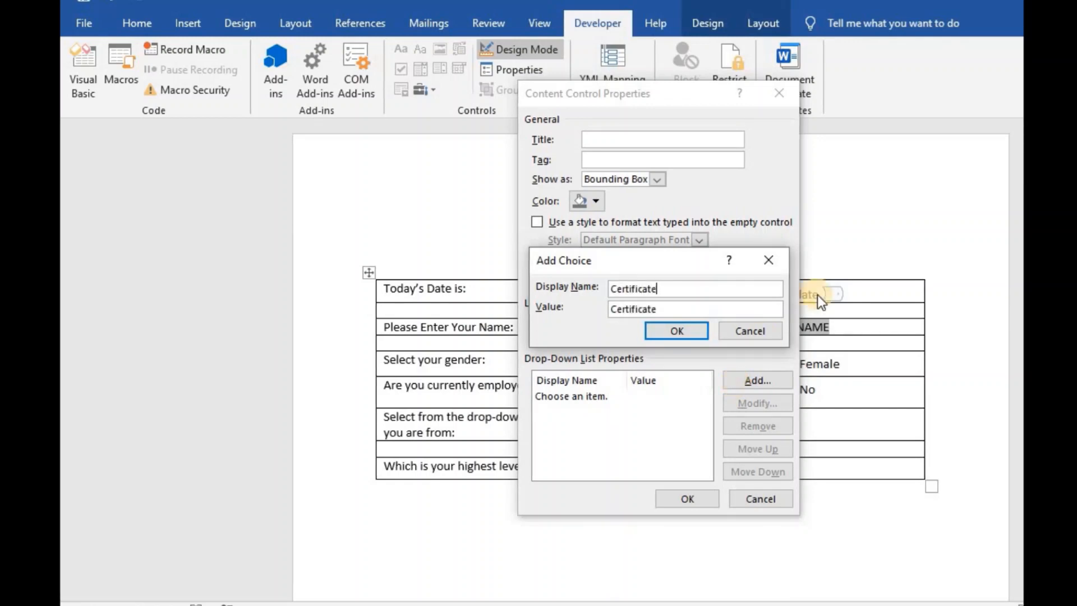
{"action": "left_click", "coordinate": [674, 330]}
{"action": "left_click", "coordinate": [747, 376]}
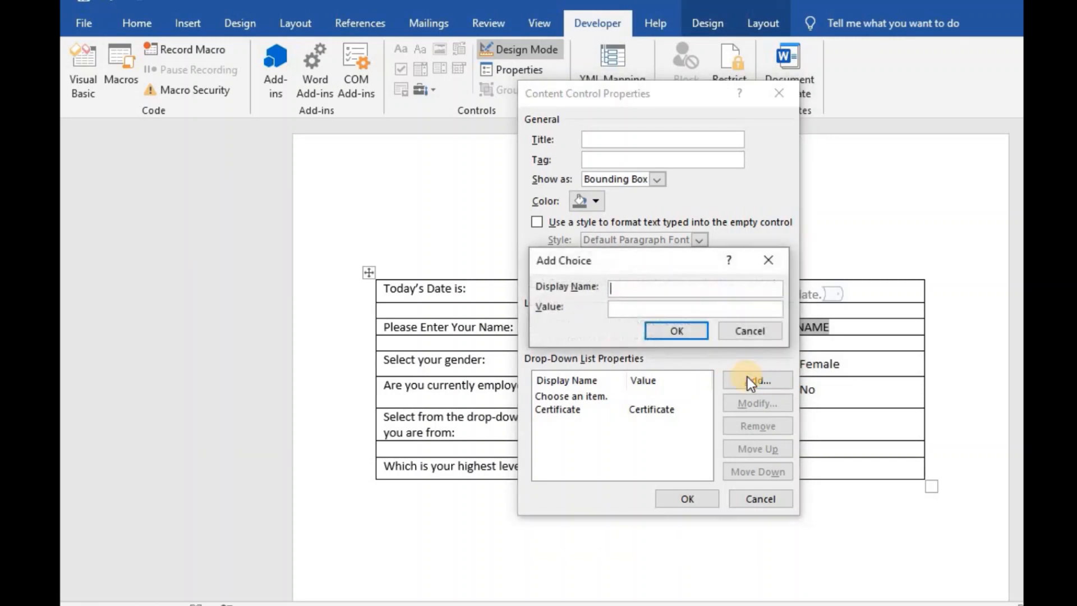
{"action": "type", "text": "Diploma"}
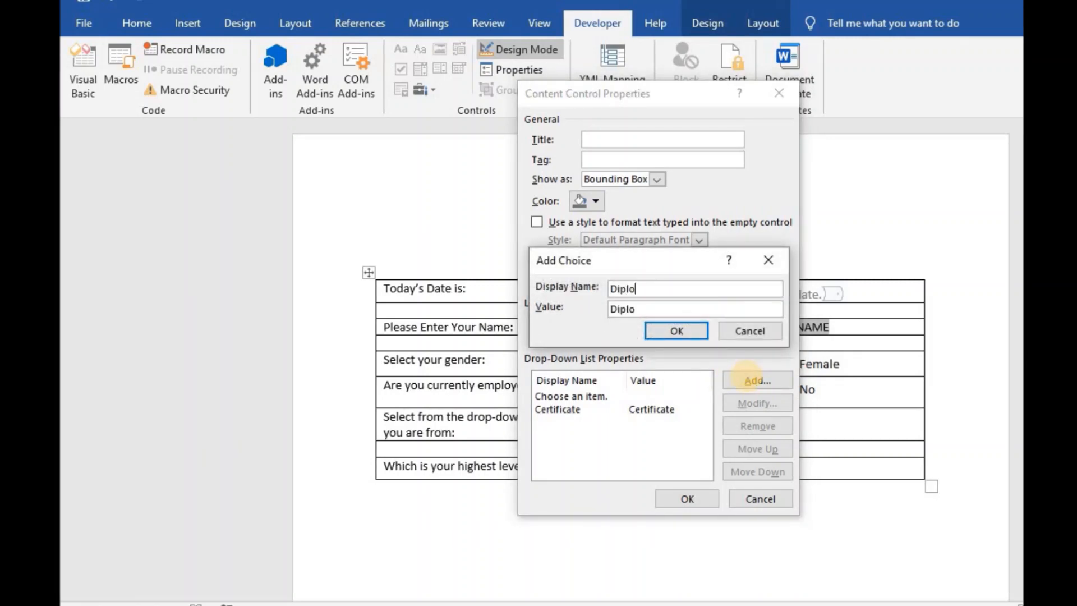
{"action": "left_click", "coordinate": [684, 331]}
{"action": "left_click", "coordinate": [735, 381]}
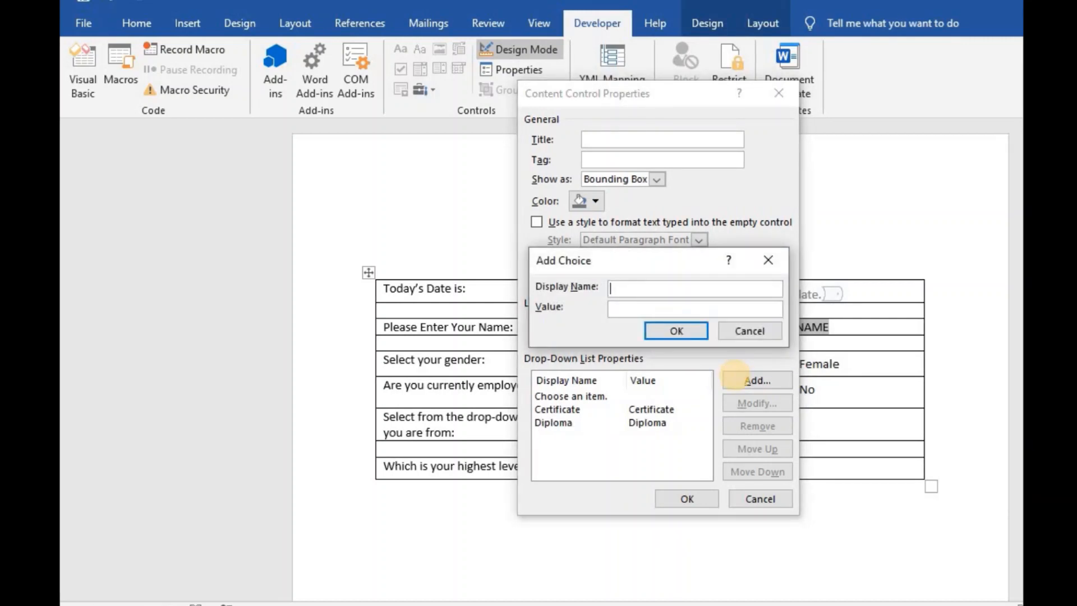
{"action": "type", "text": "Bachelor"}
{"action": "left_click", "coordinate": [669, 337]}
- Add Masters and Doctorate as choices and close the properties dialog
{"action": "left_click", "coordinate": [745, 387]}
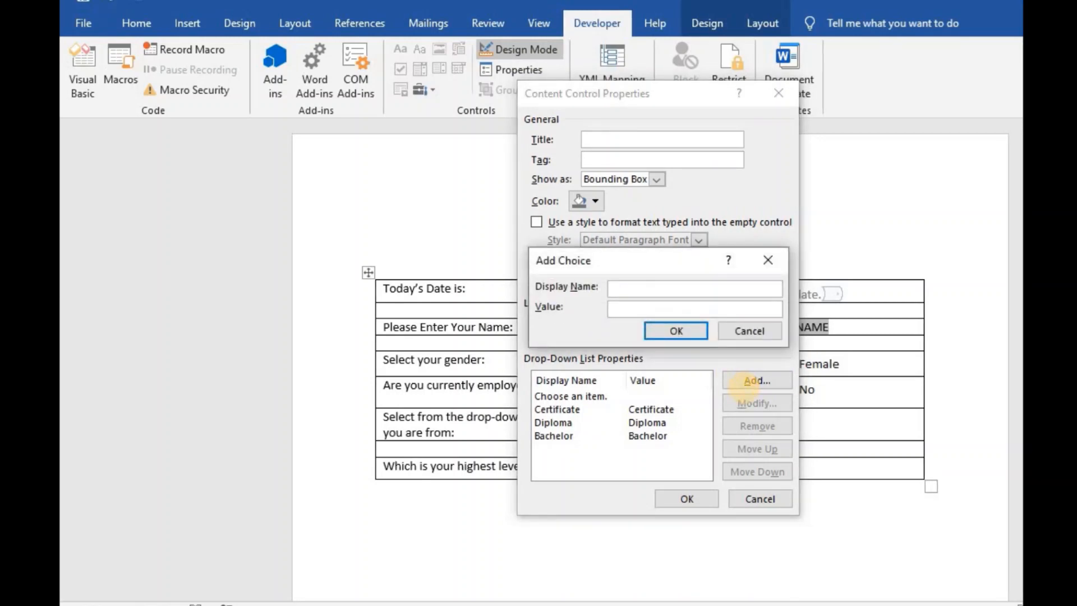
{"action": "type", "text": "Masters"}
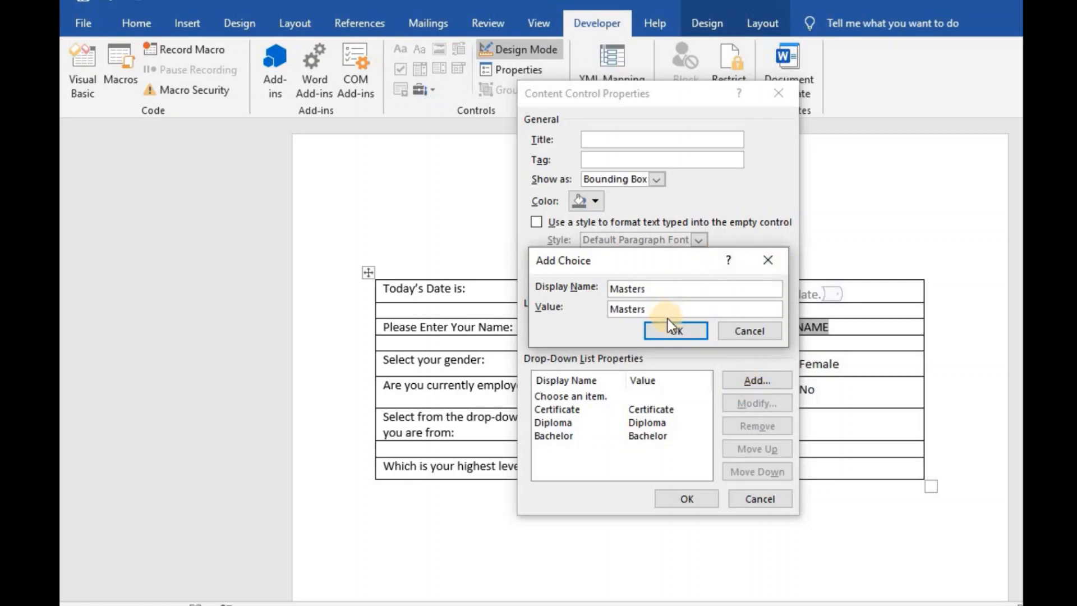
{"action": "left_click", "coordinate": [676, 331]}
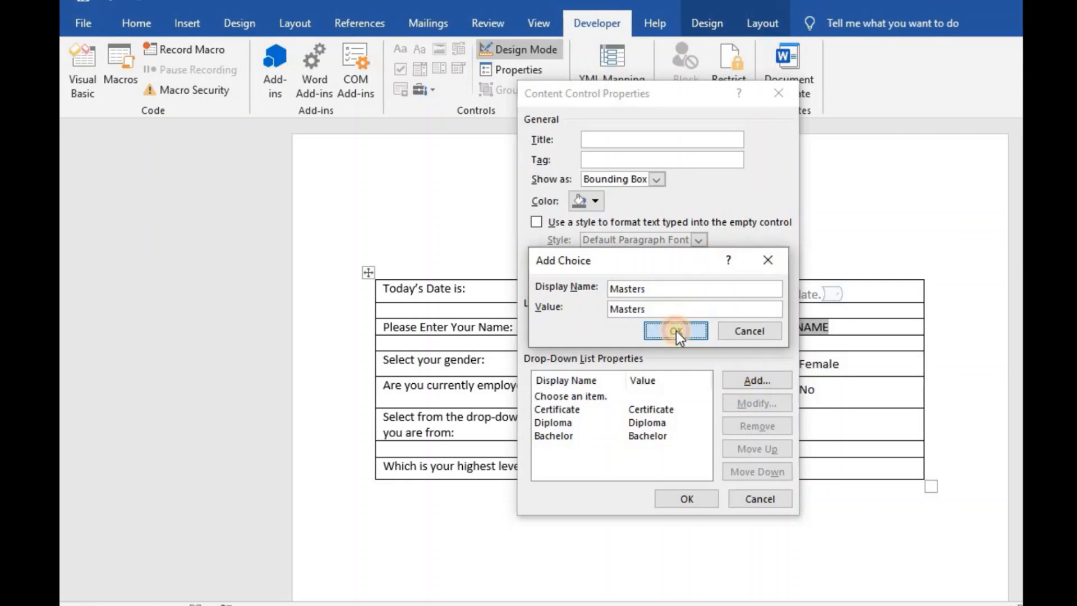
{"action": "left_click", "coordinate": [745, 383]}
{"action": "type", "text": "Doctorate"}
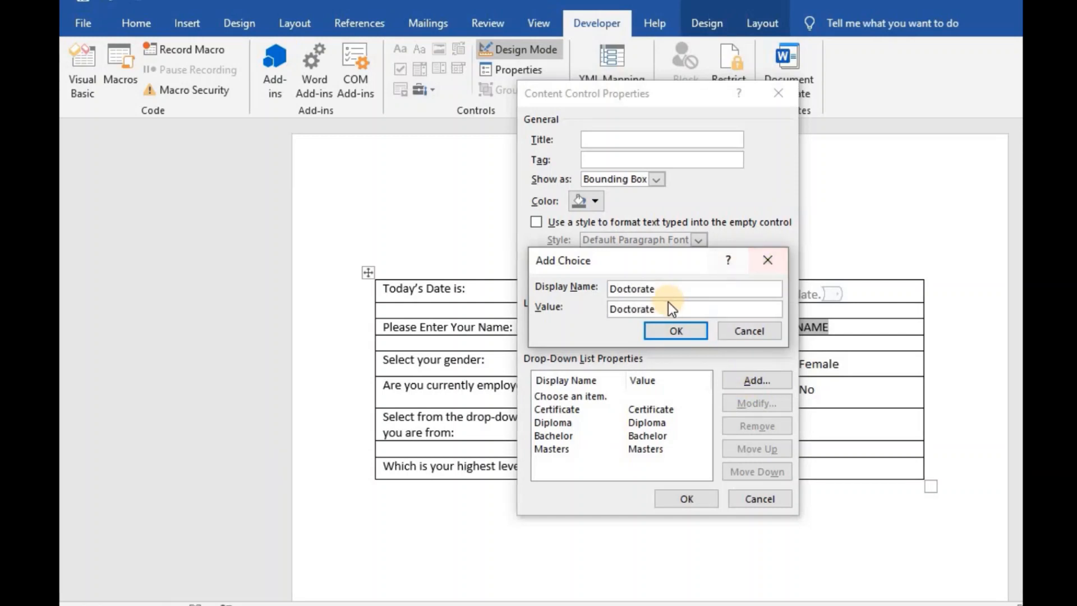
{"action": "left_click", "coordinate": [667, 331]}
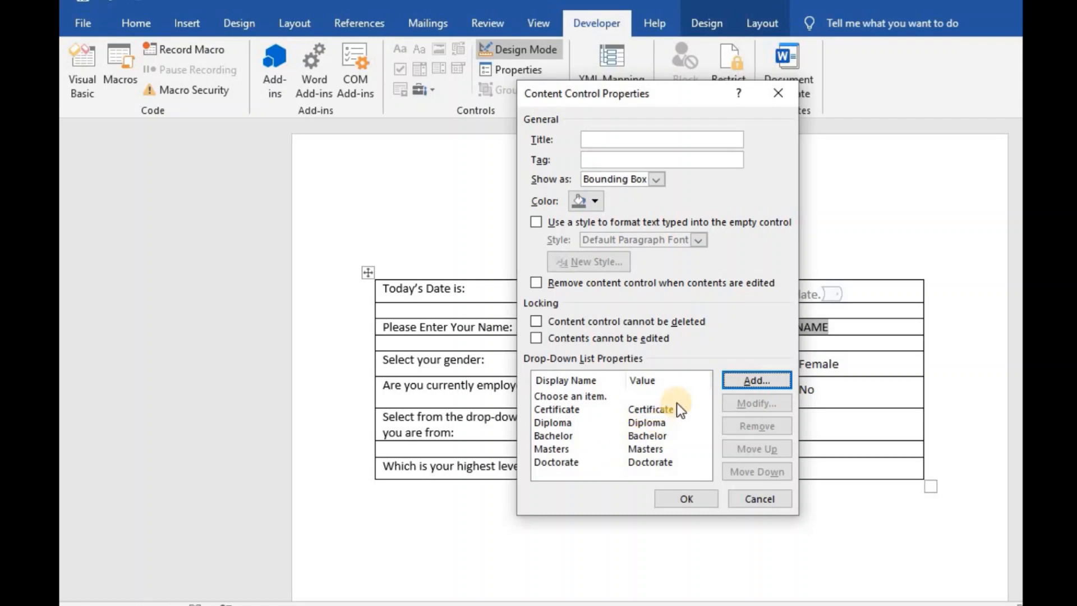
{"action": "left_click", "coordinate": [695, 499]}
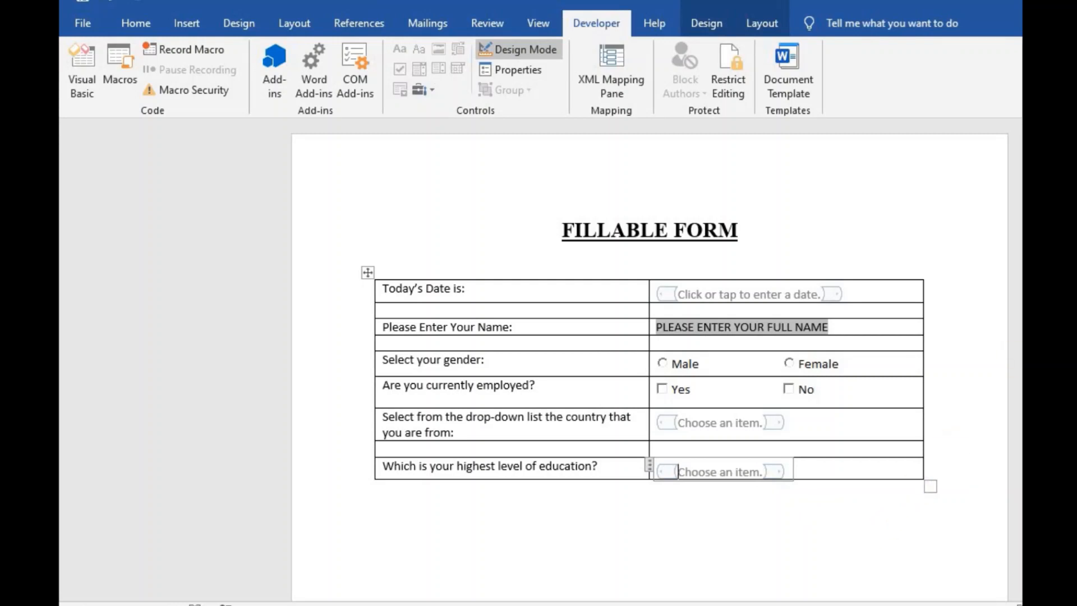
- Turn off Design Mode so the form shows its controls as fill-in fields
{"action": "scroll", "coordinate": [649, 305], "scroll_direction": "down", "scroll_amount": 2}
{"action": "scroll", "coordinate": [649, 305], "scroll_direction": "down", "scroll_amount": 1}
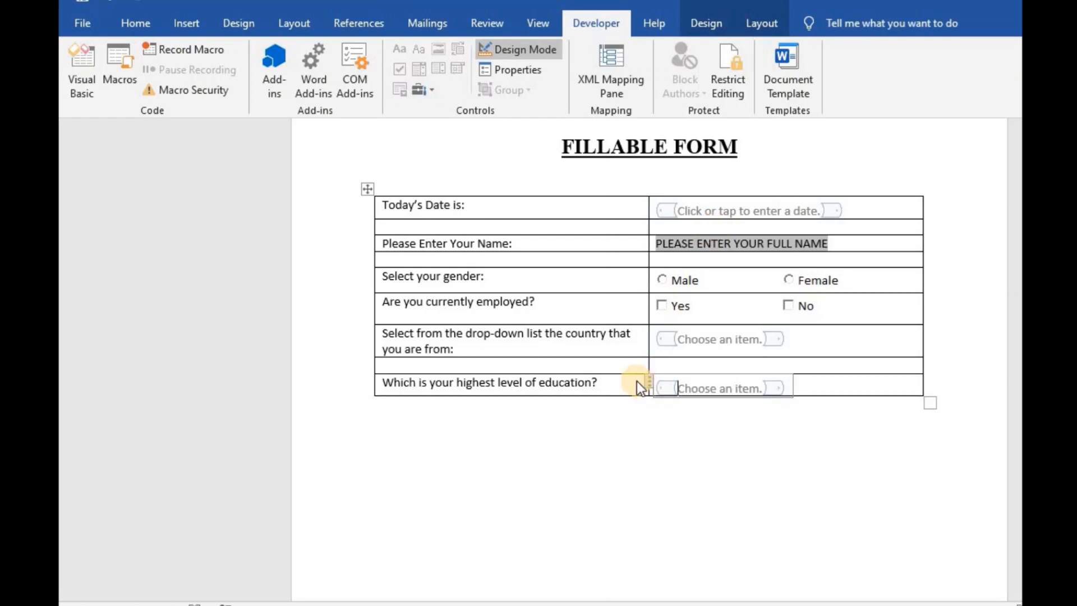
{"action": "left_click", "coordinate": [782, 339]}
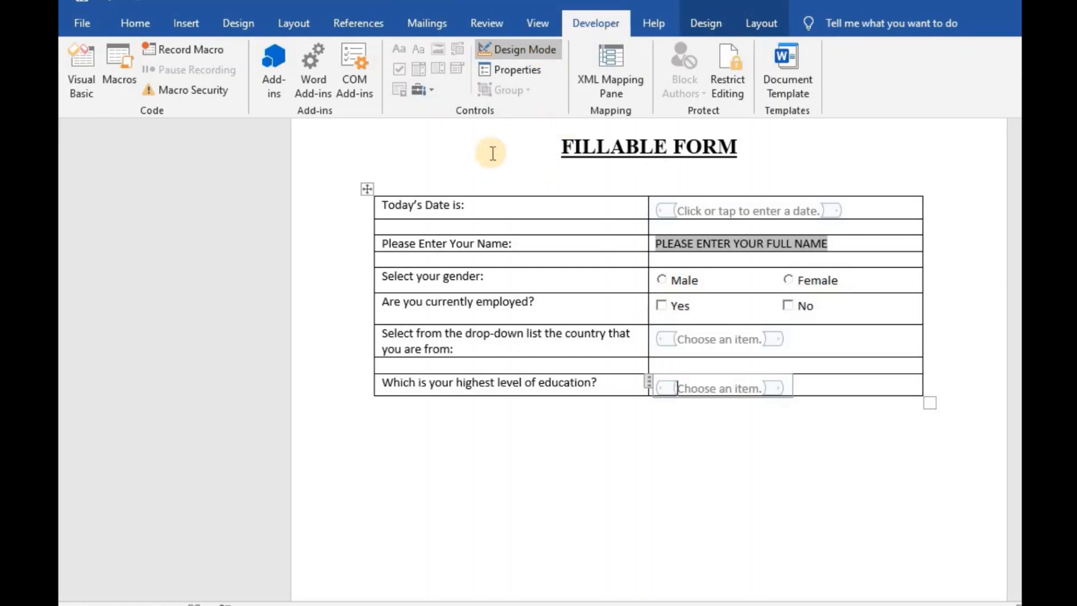
{"action": "left_click", "coordinate": [527, 49]}
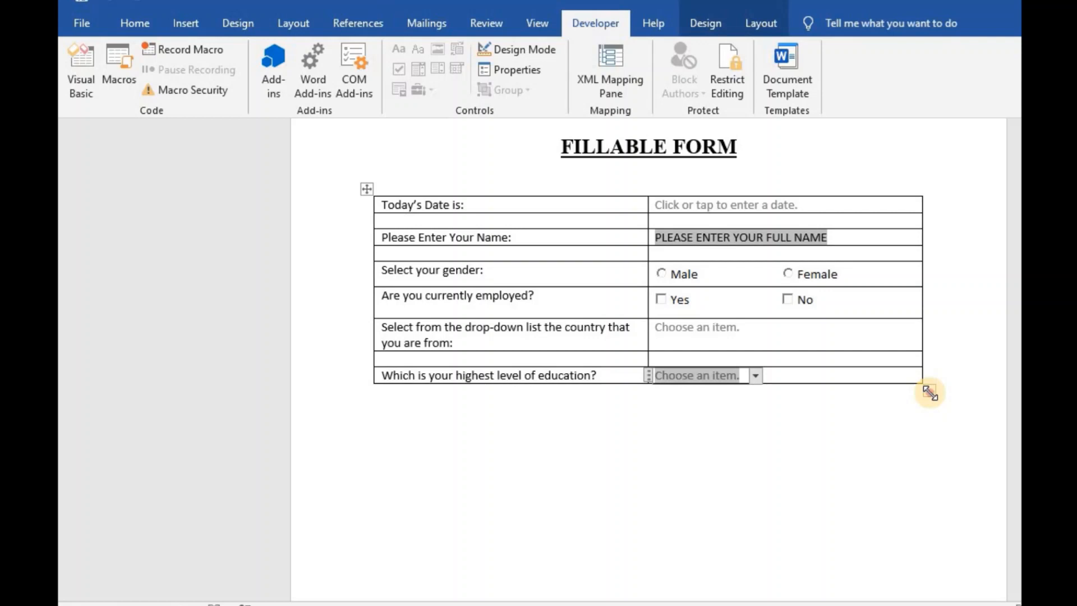
- Drag the table's bottom-right handle down to make all form rows taller
{"action": "left_click_drag", "start_coordinate": [929, 392], "coordinate": [920, 523]}
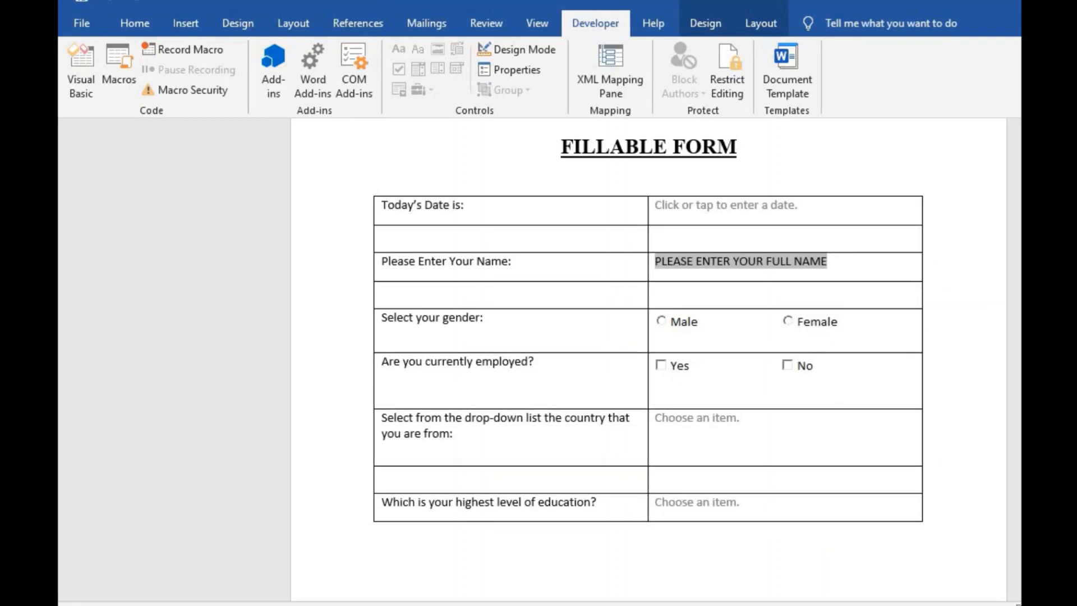
{"action": "scroll", "coordinate": [648, 330], "scroll_direction": "down", "scroll_amount": 2}
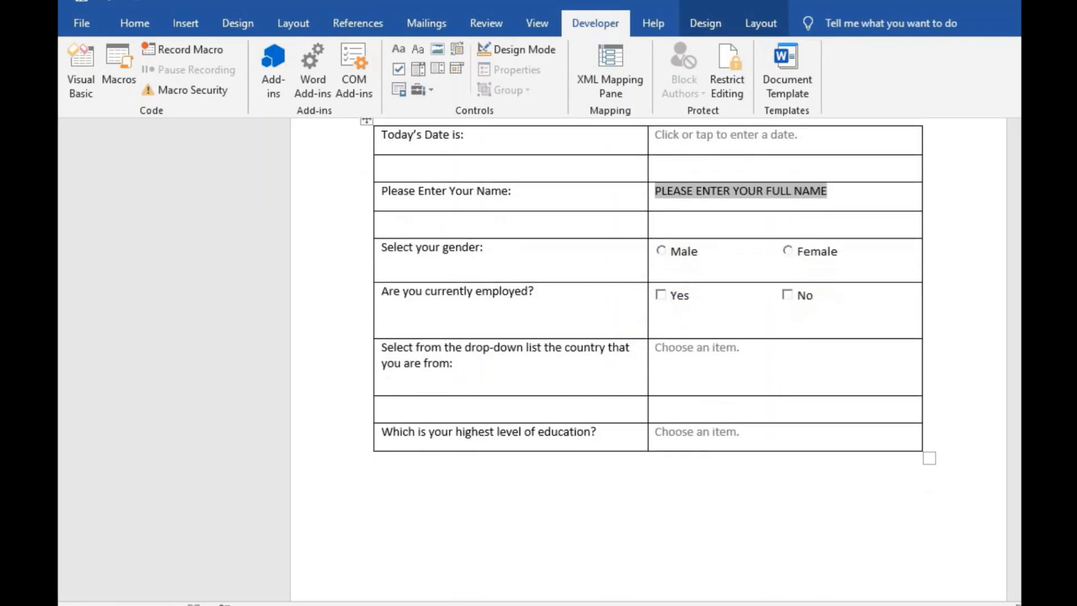
{"action": "scroll", "coordinate": [782, 198], "scroll_direction": "up", "scroll_amount": 2}
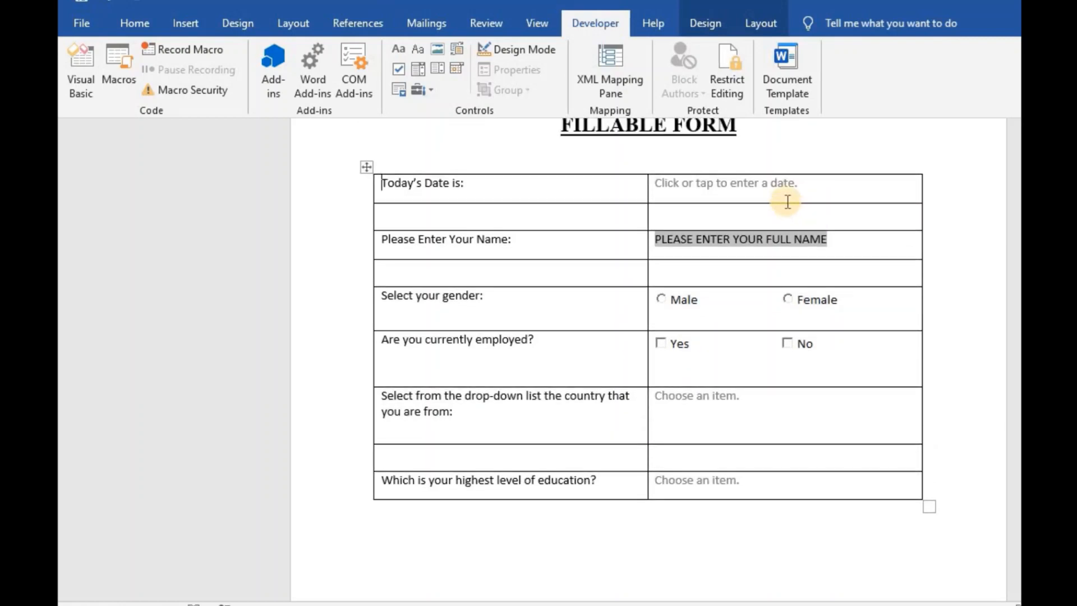
- Pick Saturday, February 22, 2020 for Today's Date from the calendar
{"action": "left_click", "coordinate": [756, 183]}
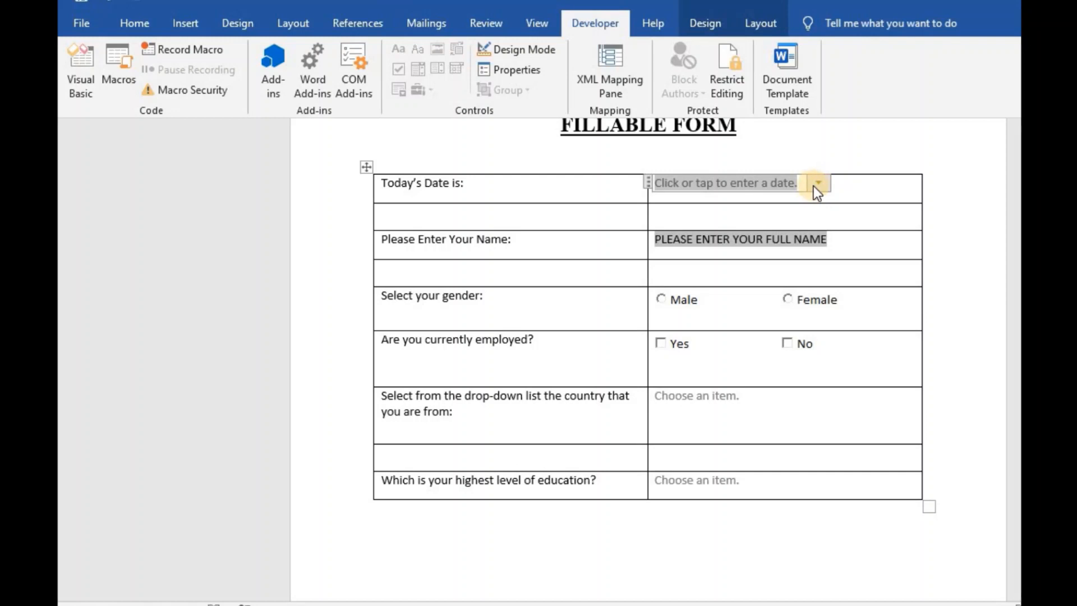
{"action": "left_click", "coordinate": [817, 184]}
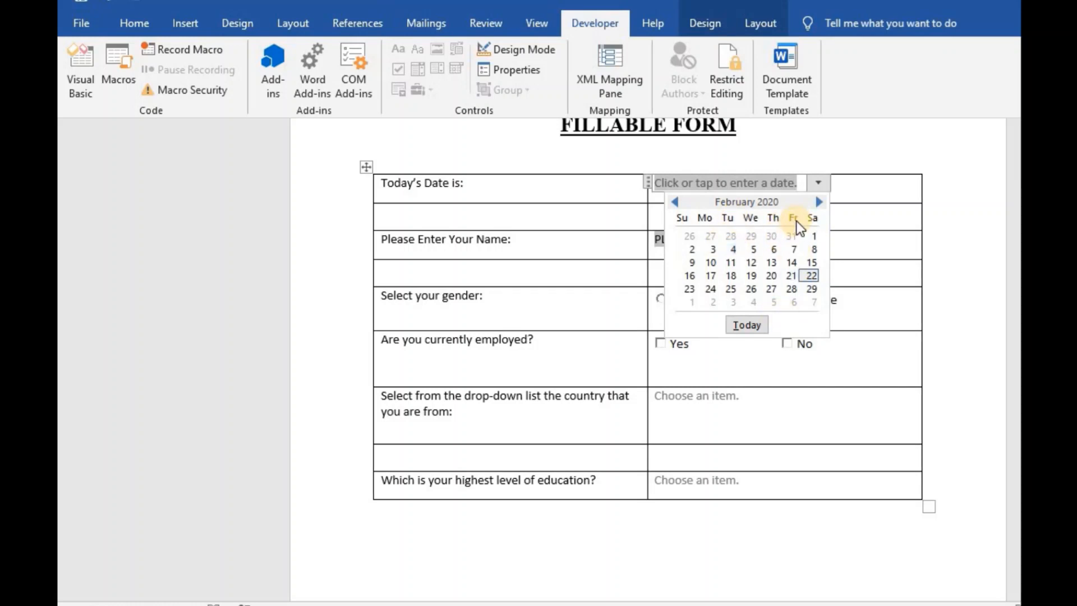
{"action": "left_click", "coordinate": [813, 274]}
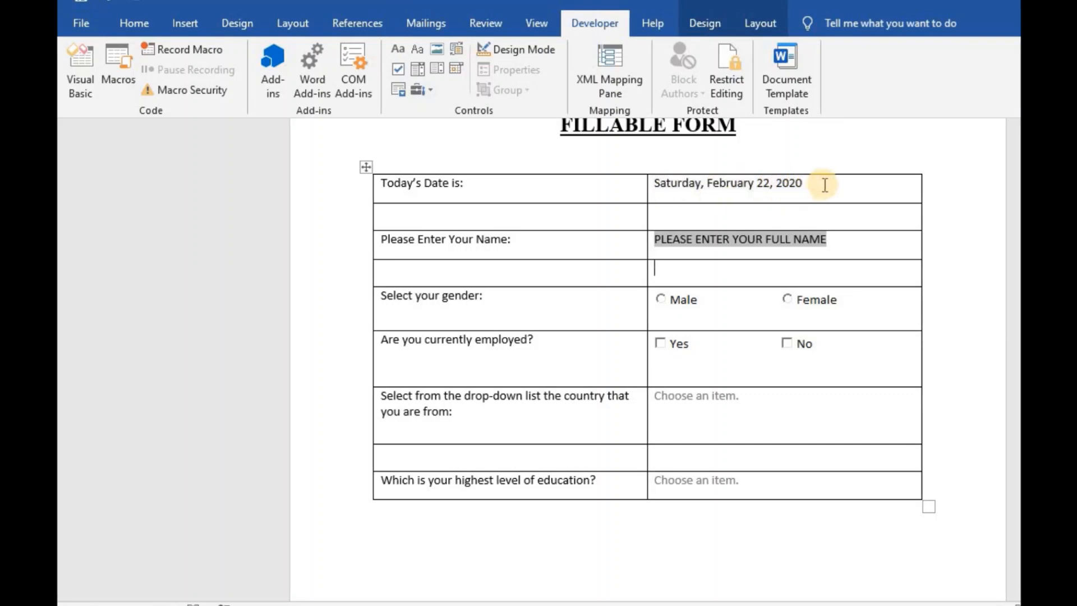
{"action": "left_click", "coordinate": [669, 240]}
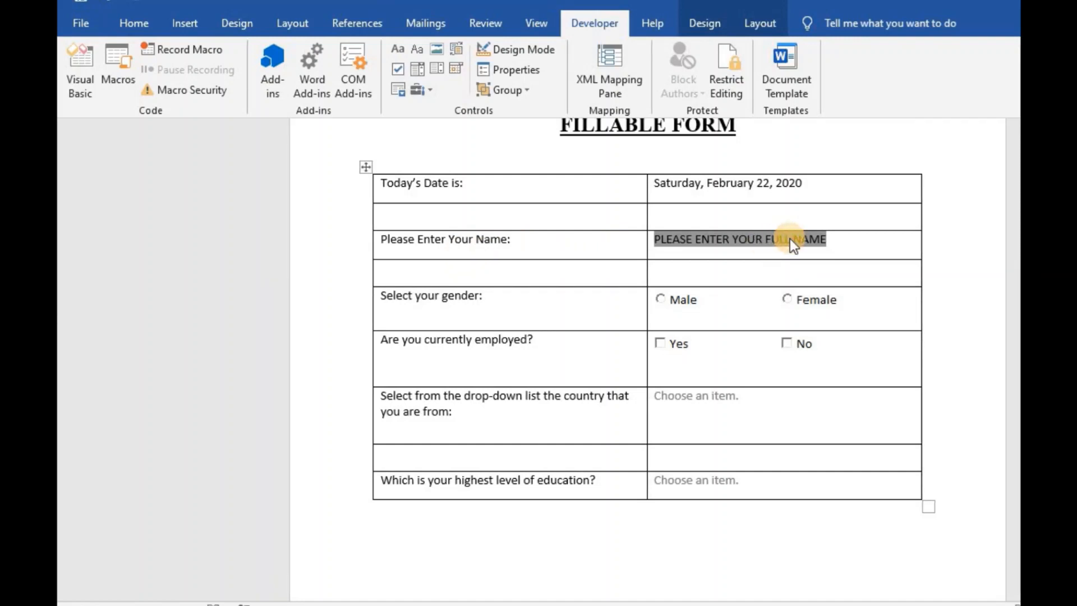
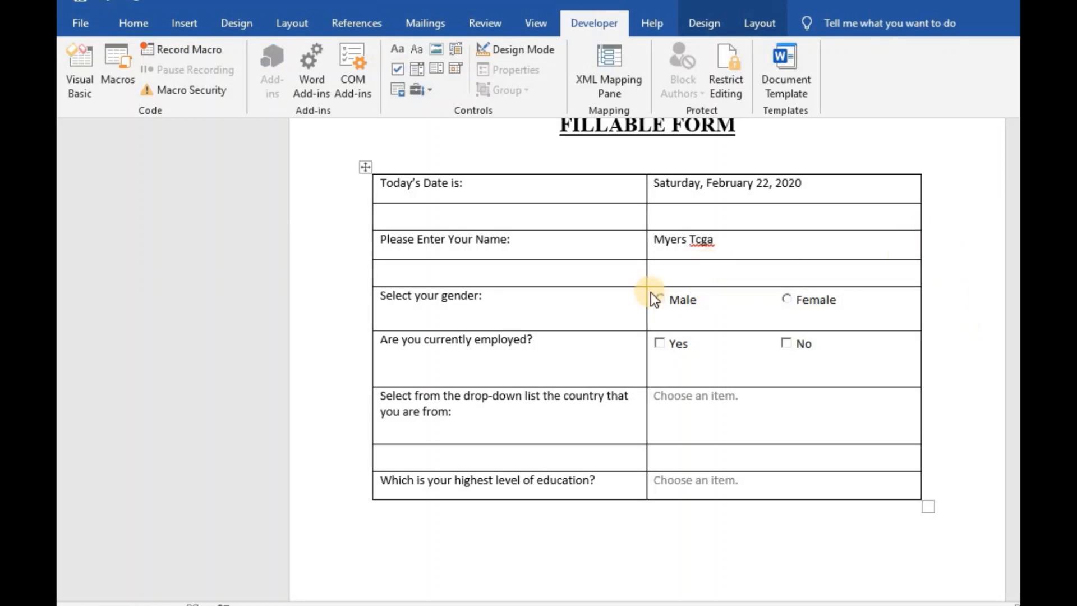
- Enter the respondent's name, choose Female, tick Yes for employed, and pick Jamaica as country
{"action": "left_click", "coordinate": [785, 298]}
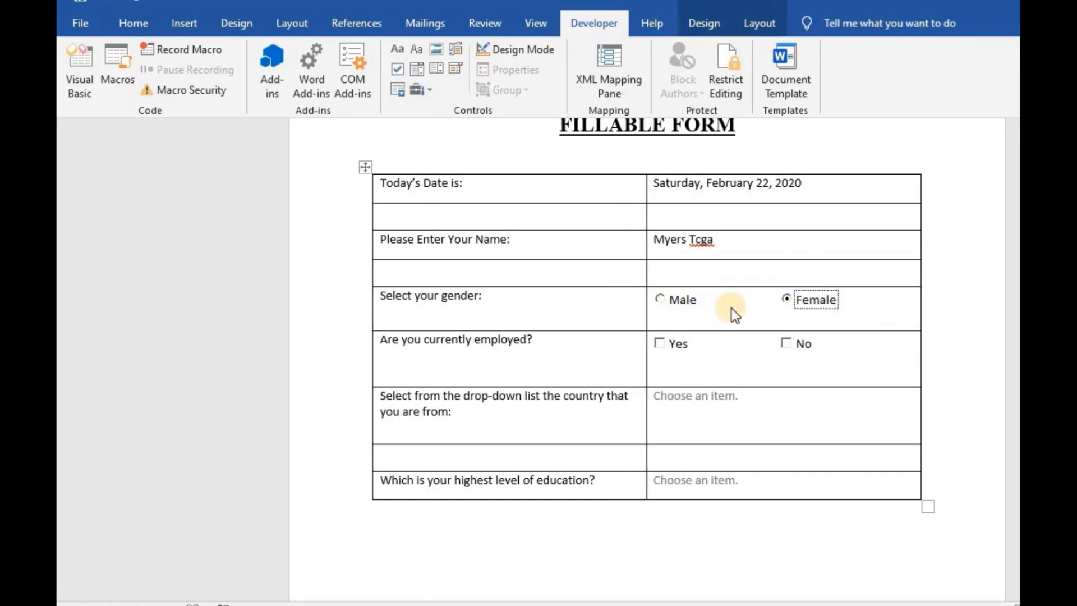
{"action": "left_click", "coordinate": [661, 345]}
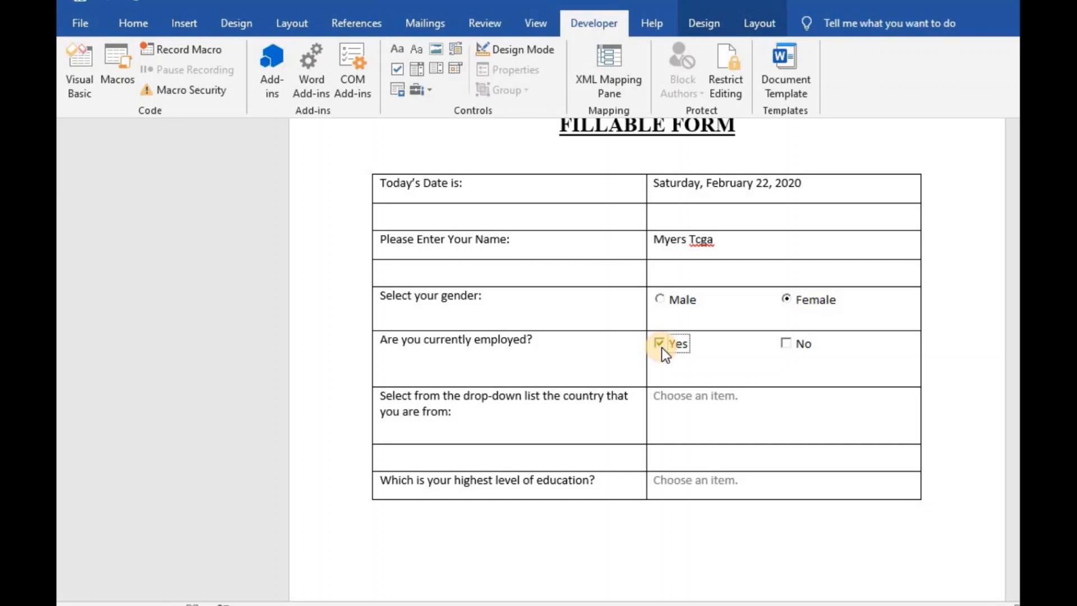
{"action": "left_click", "coordinate": [735, 398]}
{"action": "left_click", "coordinate": [754, 398]}
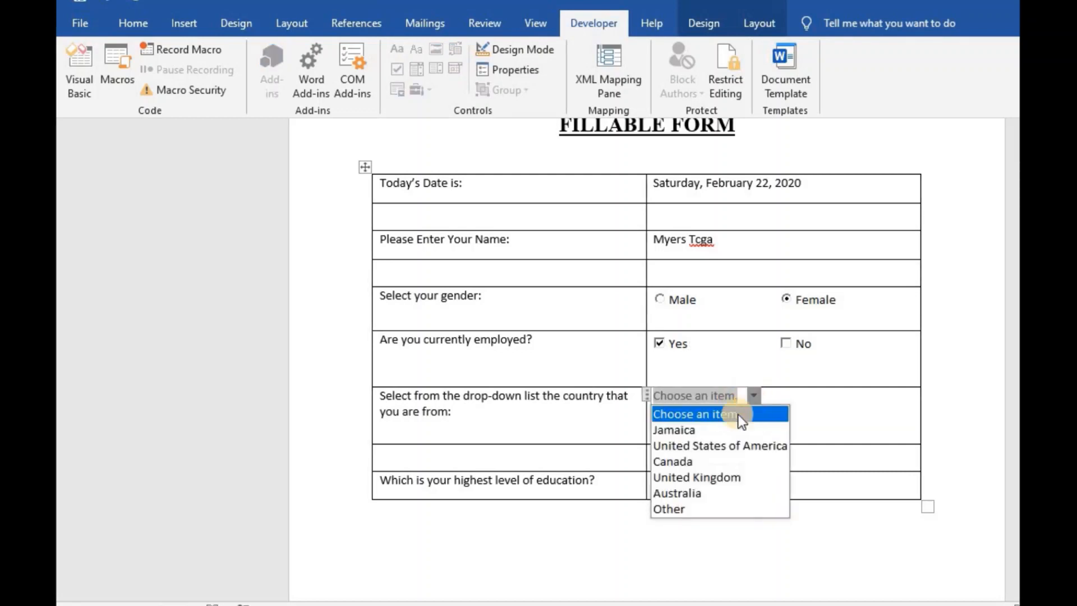
{"action": "left_click", "coordinate": [696, 437]}
{"action": "left_click", "coordinate": [961, 403]}
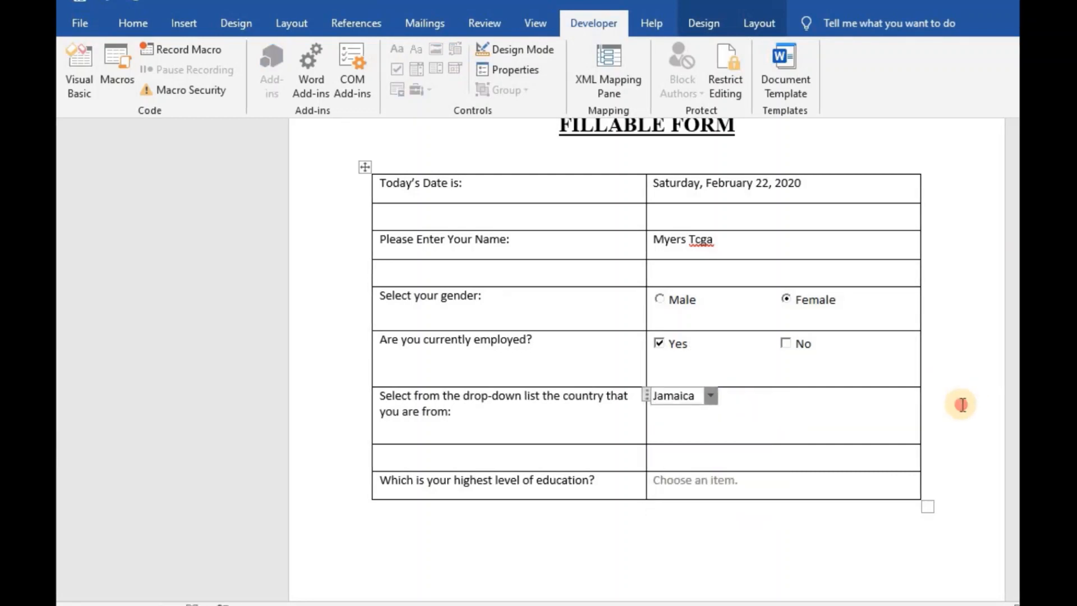
- Choose Masters as the highest education level and review the filled form
{"action": "left_click", "coordinate": [681, 481]}
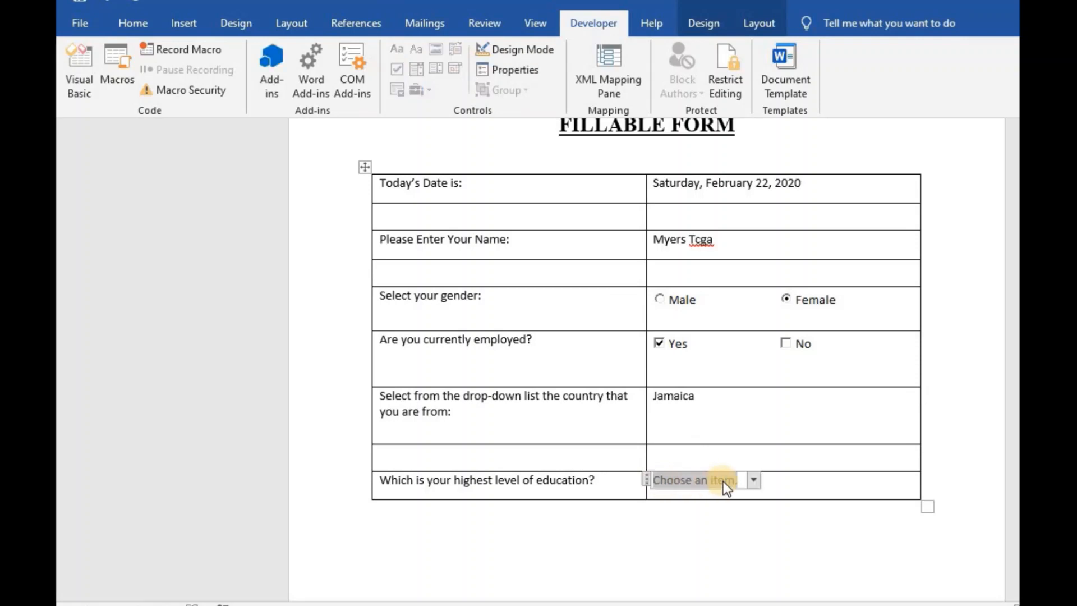
{"action": "left_click", "coordinate": [755, 482]}
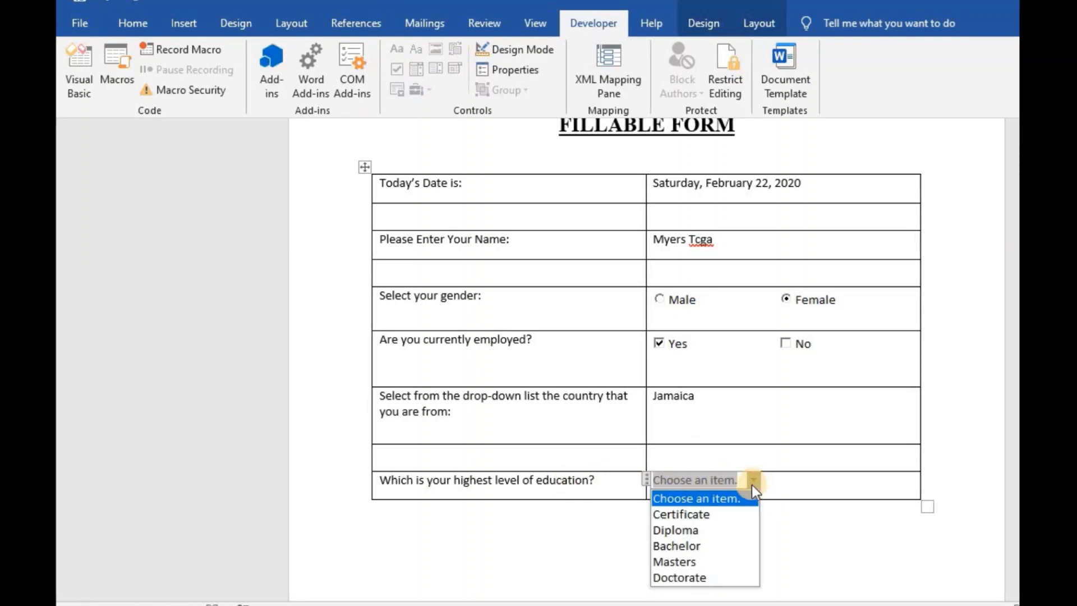
{"action": "left_click", "coordinate": [684, 555]}
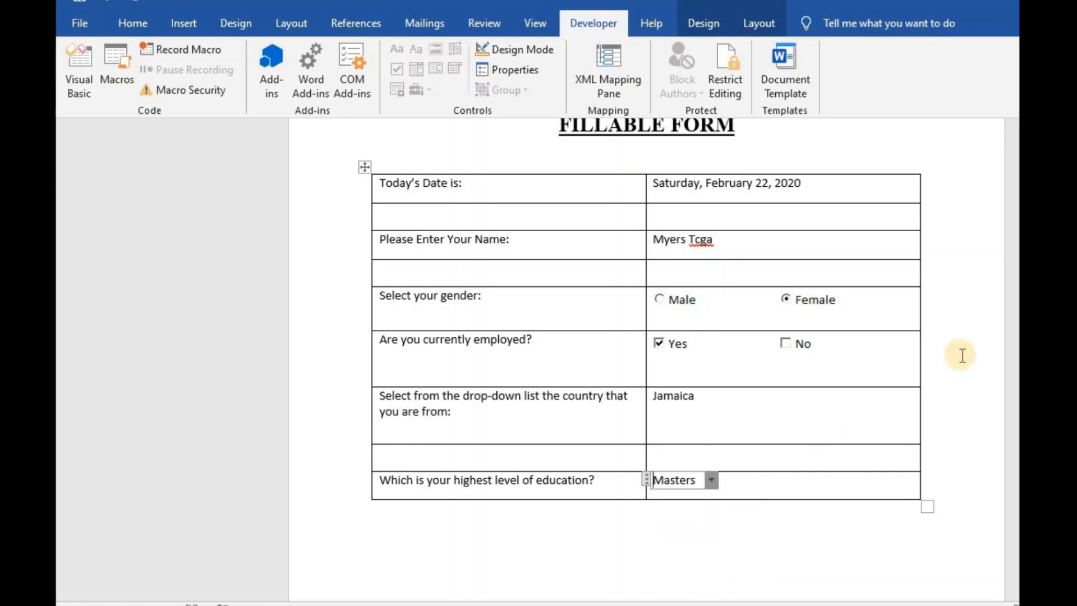
{"action": "left_click", "coordinate": [962, 355]}
{"action": "scroll", "coordinate": [645, 314], "scroll_direction": "down", "scroll_amount": 5}
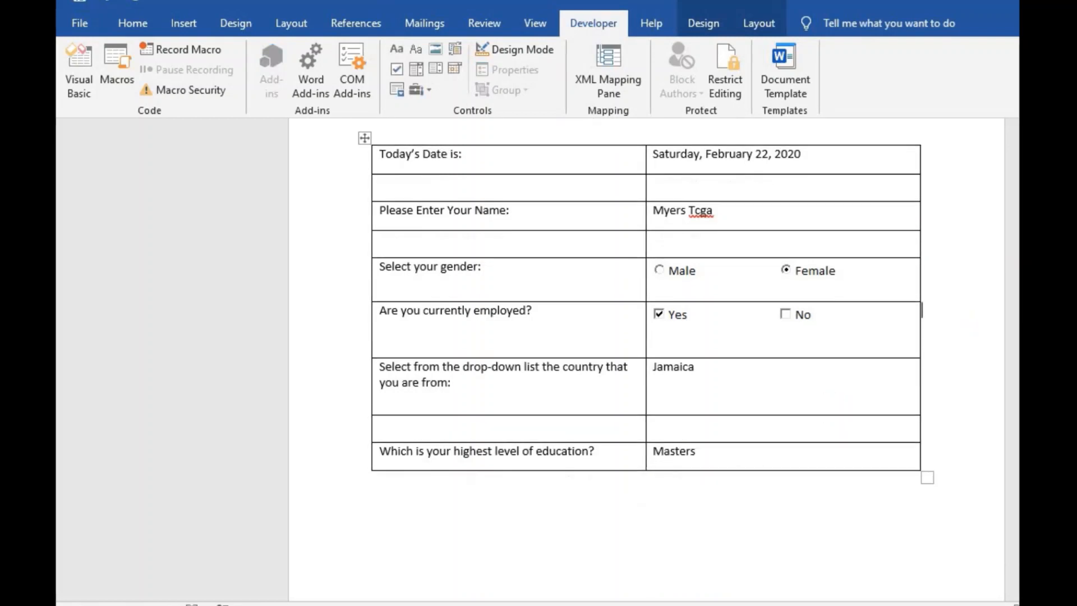
{"action": "scroll", "coordinate": [584, 319], "scroll_direction": "down", "scroll_amount": 1}
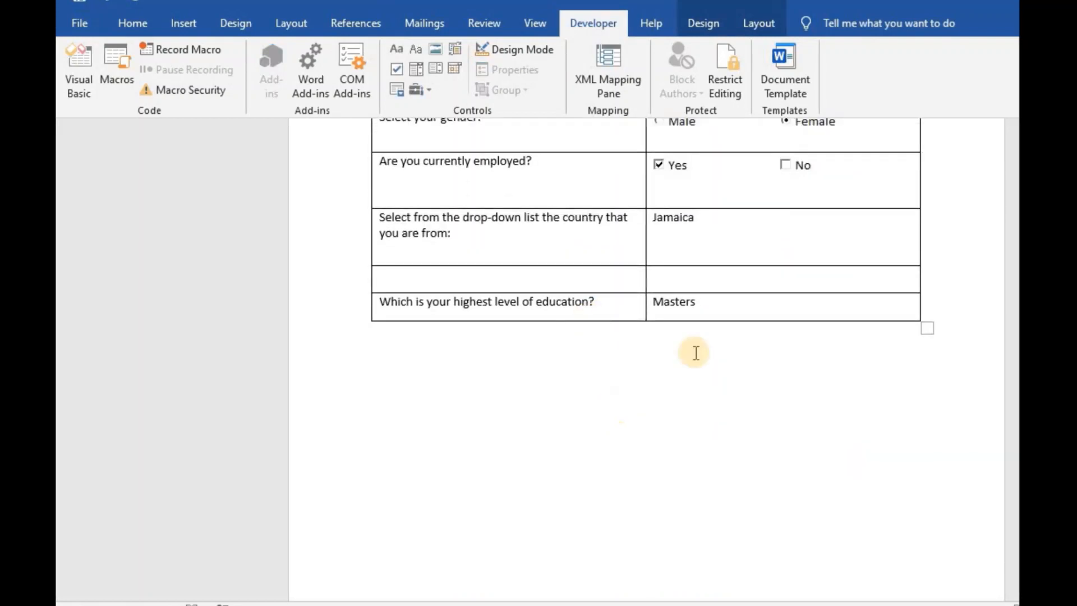
{"action": "scroll", "coordinate": [645, 314], "scroll_direction": "up", "scroll_amount": 6}
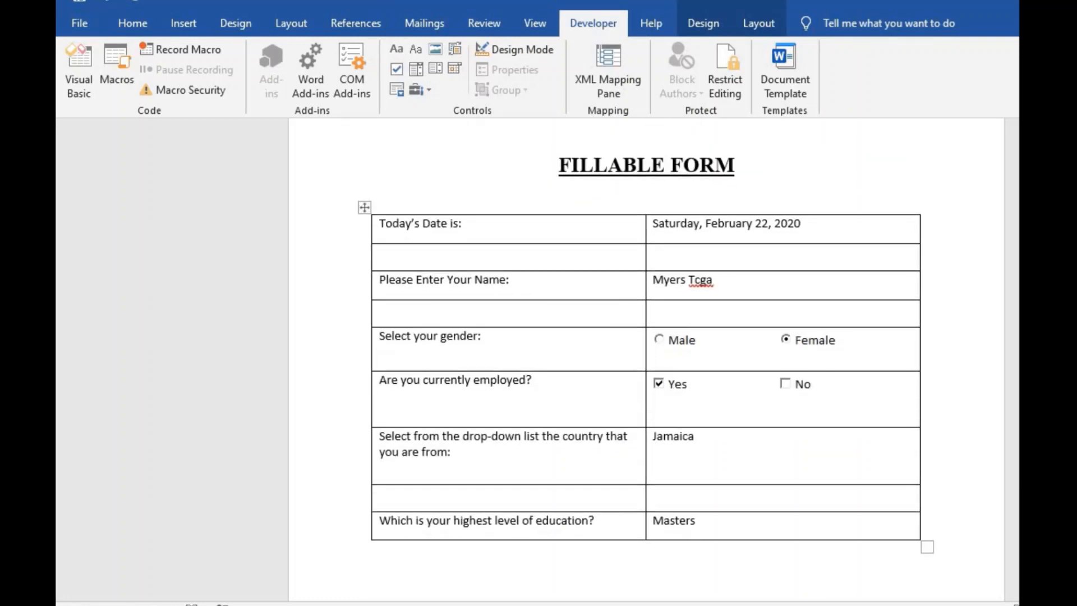
{"action": "scroll", "coordinate": [644, 314], "scroll_direction": "up", "scroll_amount": 2}
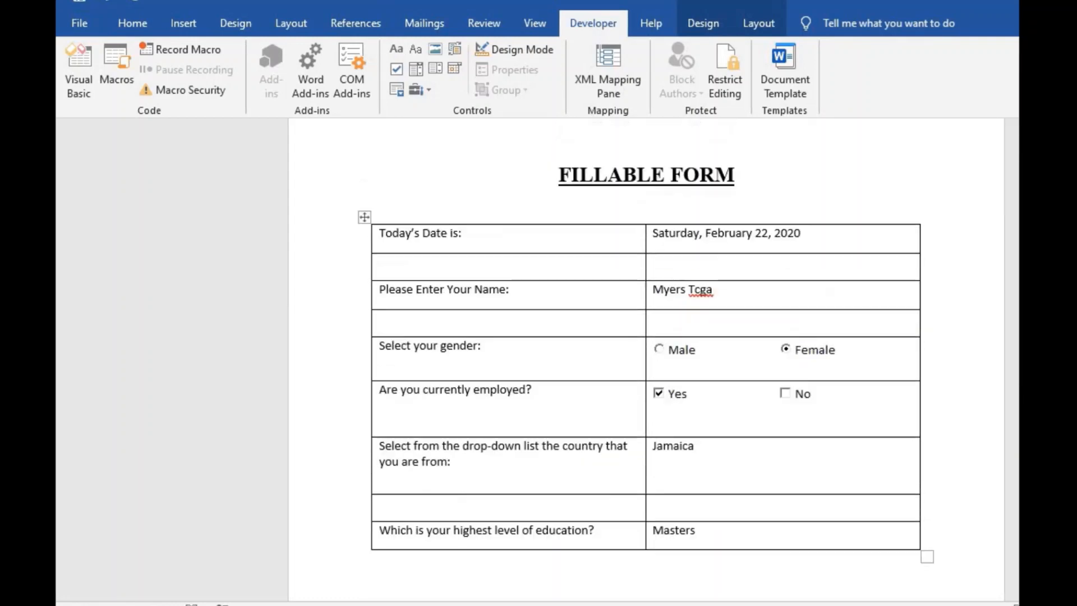
{"action": "scroll", "coordinate": [921, 342], "scroll_direction": "down", "scroll_amount": 2}
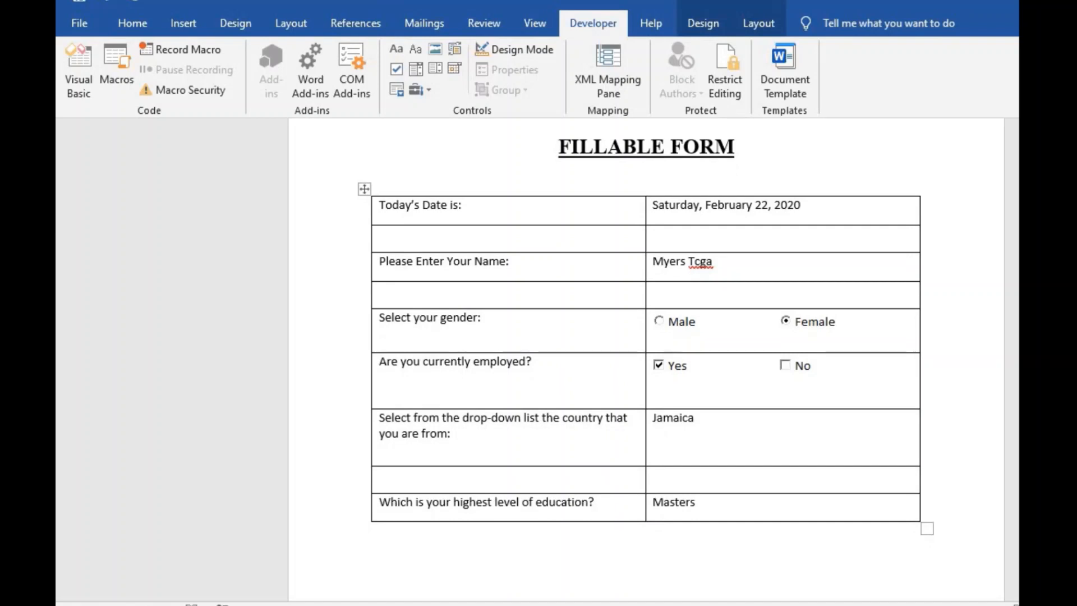
{"action": "scroll", "coordinate": [645, 336], "scroll_direction": "down", "scroll_amount": 1}
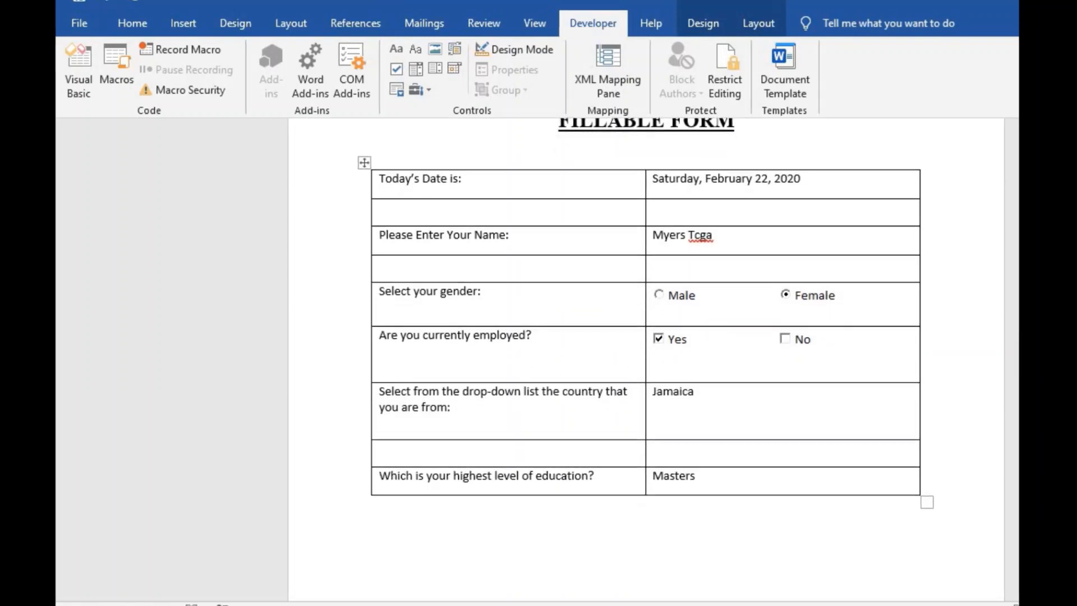
{"action": "scroll", "coordinate": [645, 336], "scroll_direction": "up", "scroll_amount": 1}
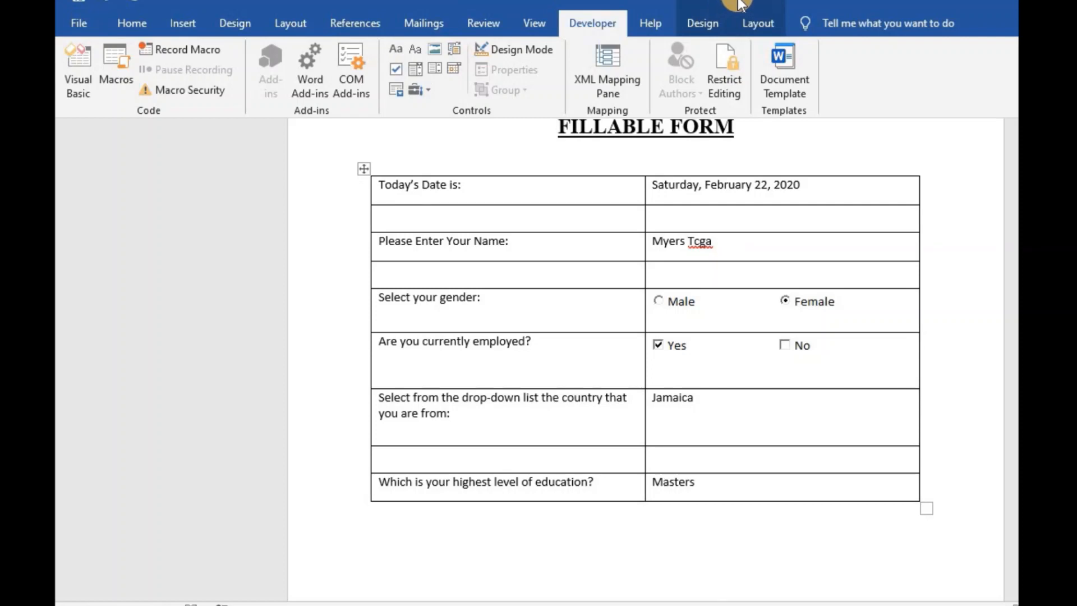
- Apply the Grid Table 5 Dark - Accent 1 style to the form table
{"action": "left_click", "coordinate": [700, 11]}
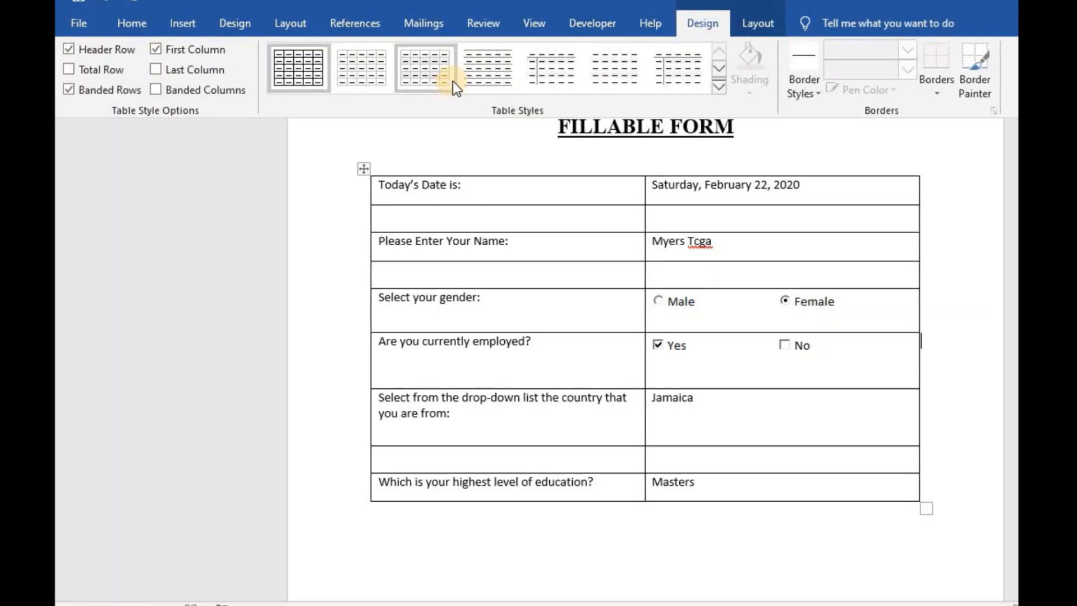
{"action": "left_click", "coordinate": [718, 71]}
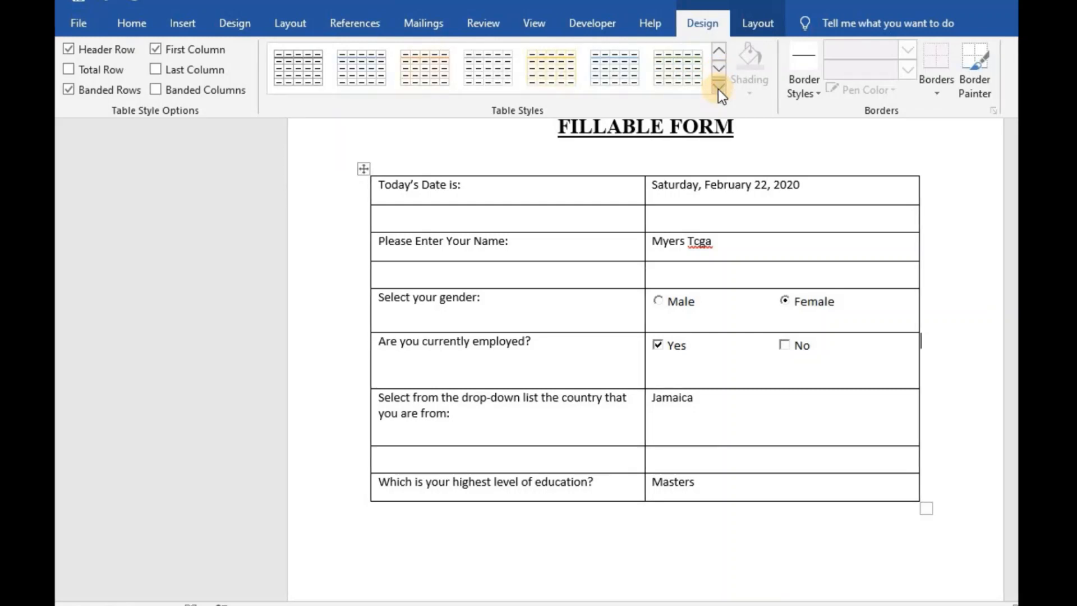
{"action": "left_click", "coordinate": [718, 89]}
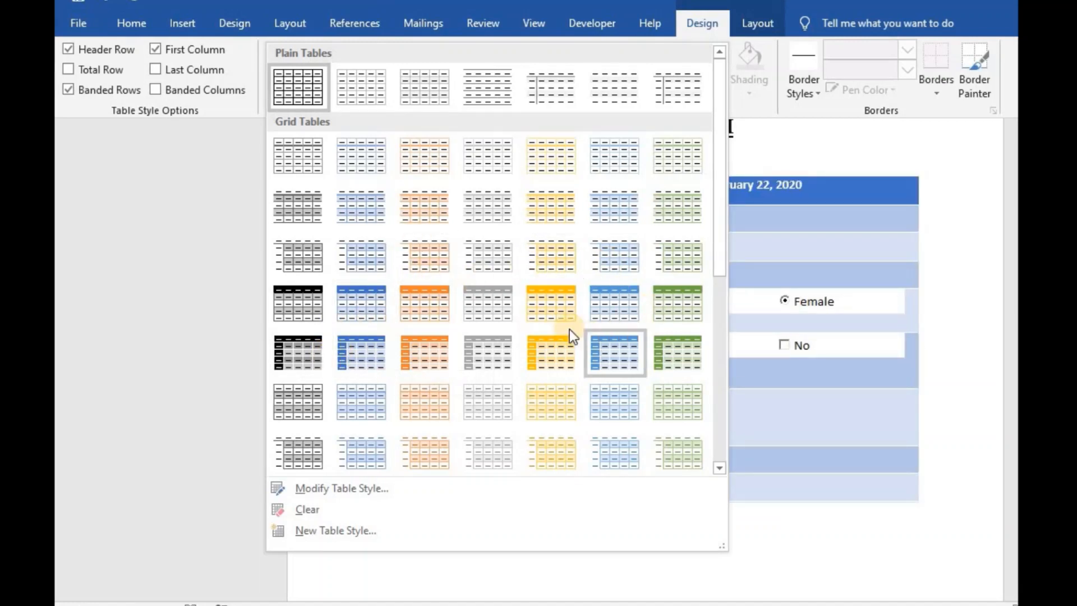
{"action": "left_click", "coordinate": [354, 357]}
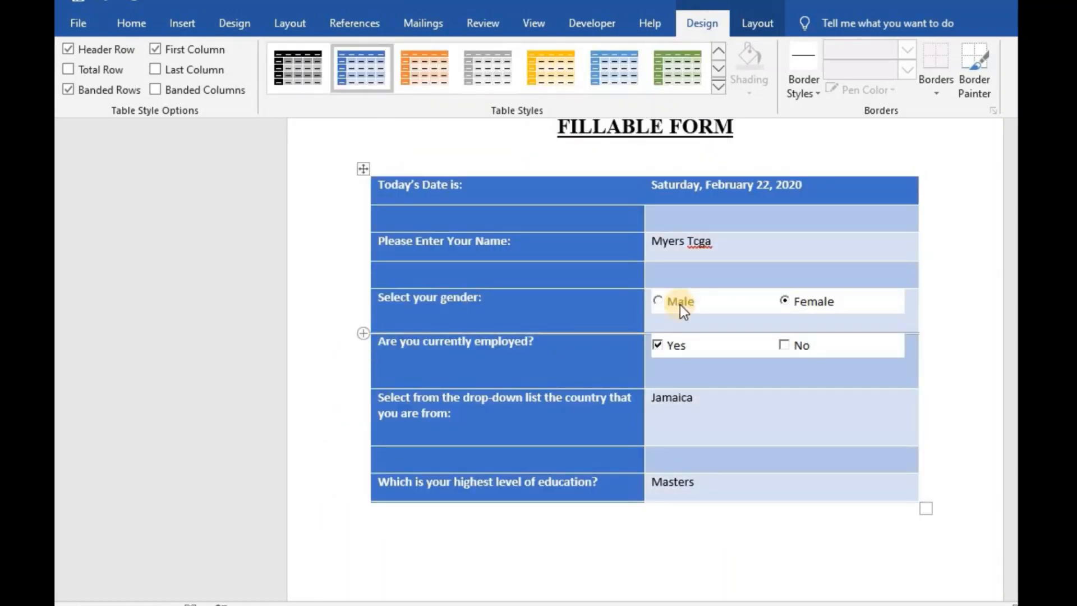
- Enlarge the table slightly wider and taller with its resize handle
{"action": "left_click", "coordinate": [961, 223]}
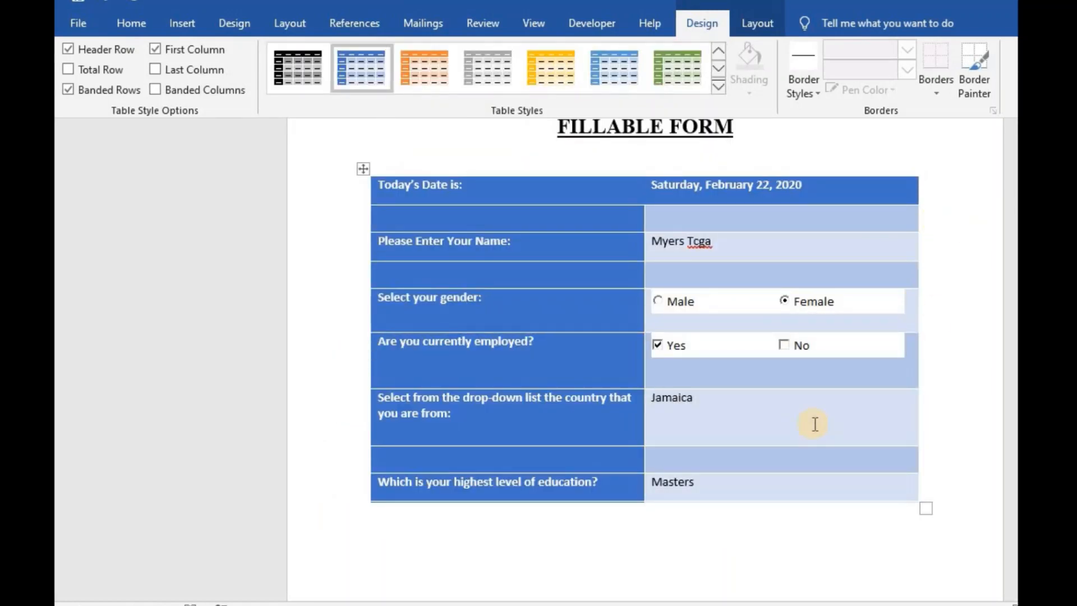
{"action": "scroll", "coordinate": [645, 314], "scroll_direction": "down", "scroll_amount": 1}
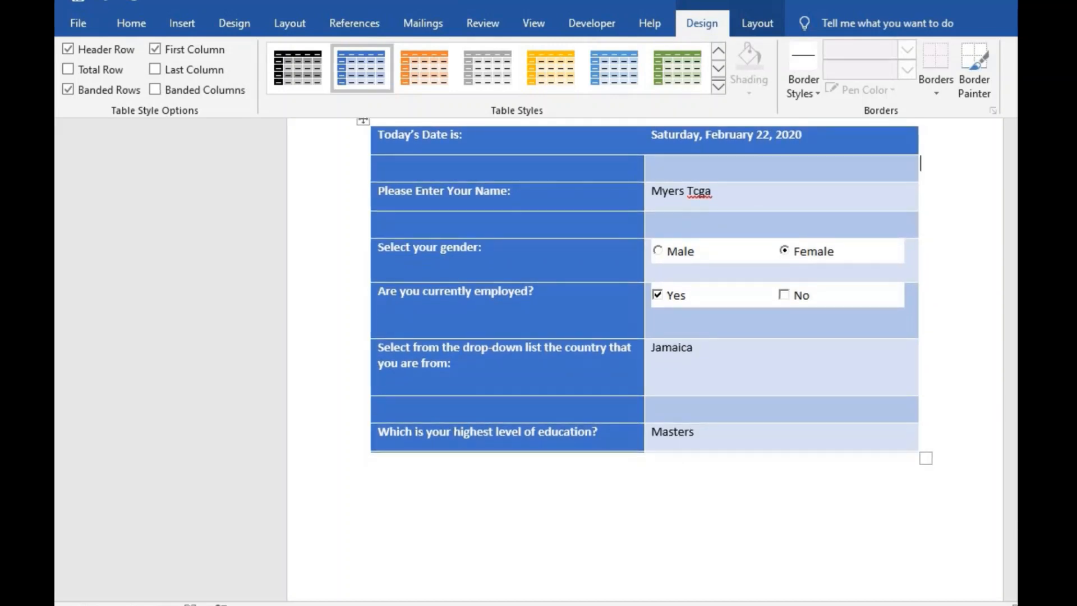
{"action": "scroll", "coordinate": [949, 550], "scroll_direction": "down", "scroll_amount": 1}
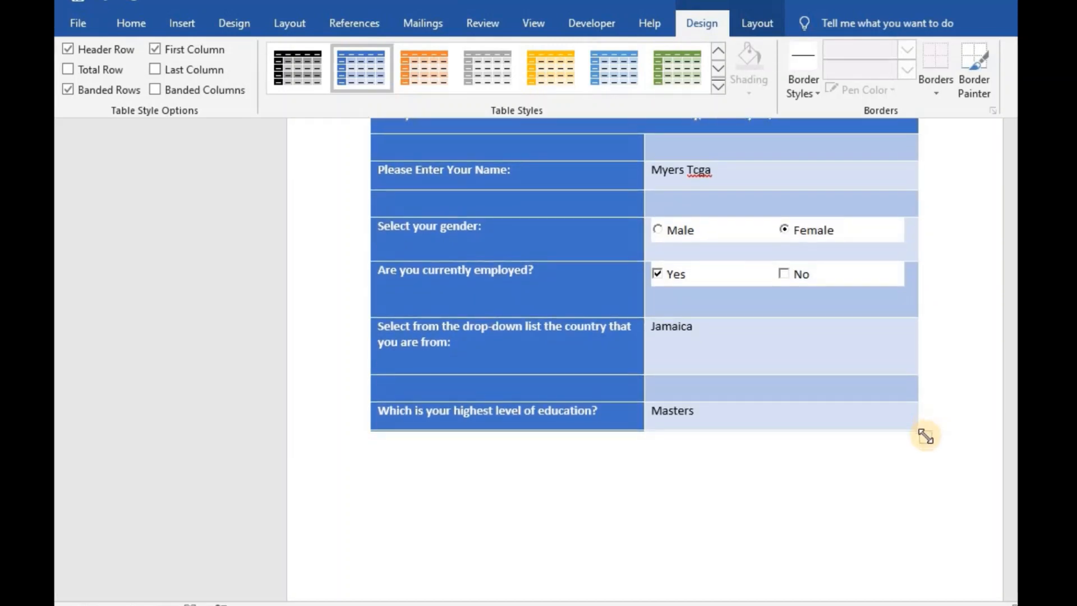
{"action": "left_click_drag", "start_coordinate": [925, 436], "coordinate": [936, 453]}
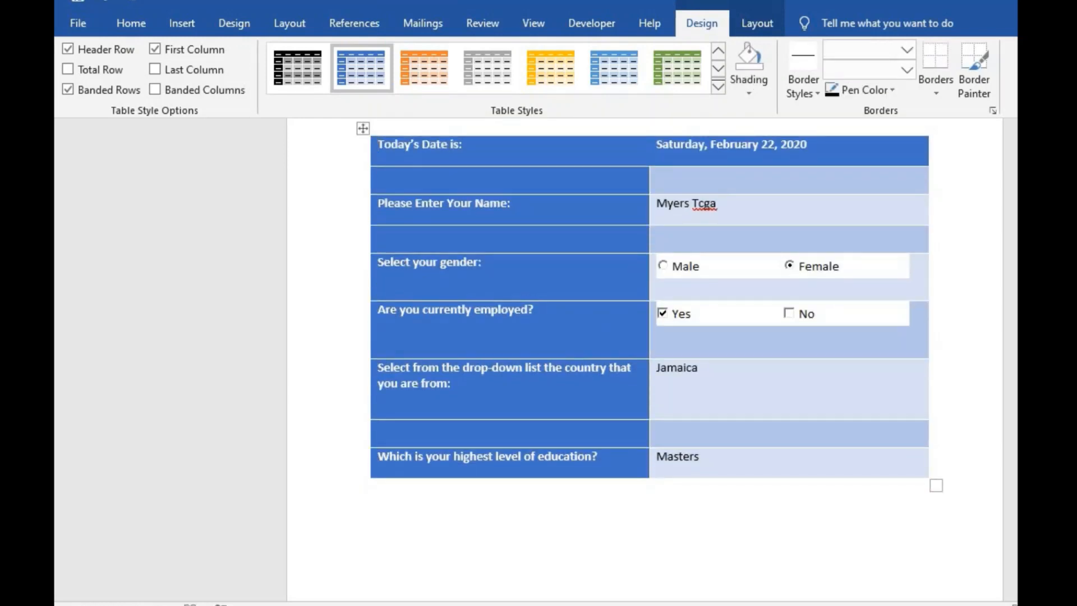
{"action": "scroll", "coordinate": [567, 409], "scroll_direction": "down", "scroll_amount": 3}
{"action": "left_click", "coordinate": [501, 456]}
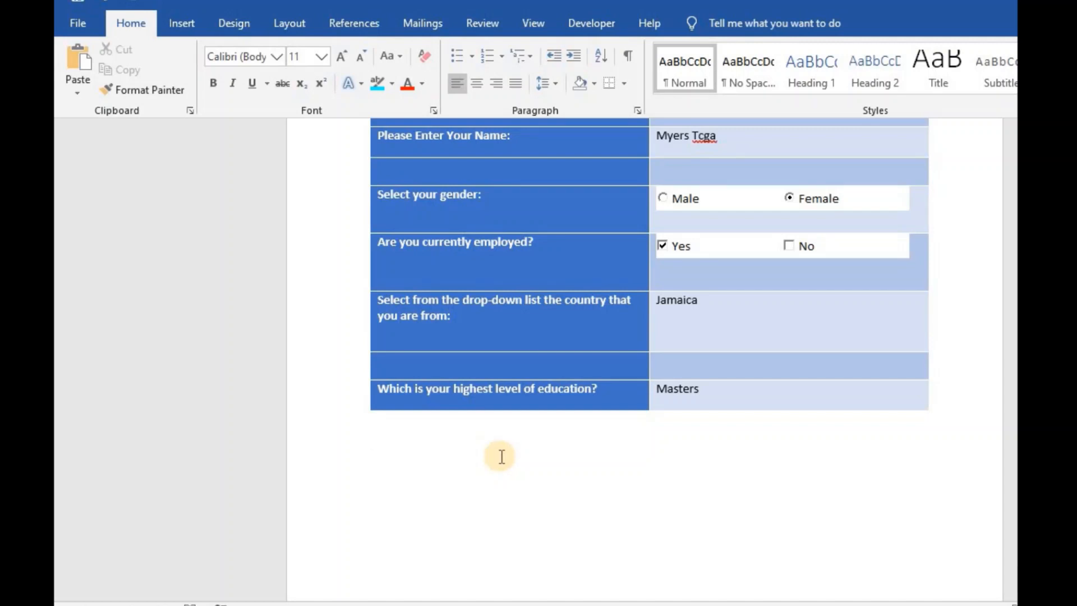
- Type 'Is there any final comment?' on the line below the table
{"action": "type", "text": "Is there an"}
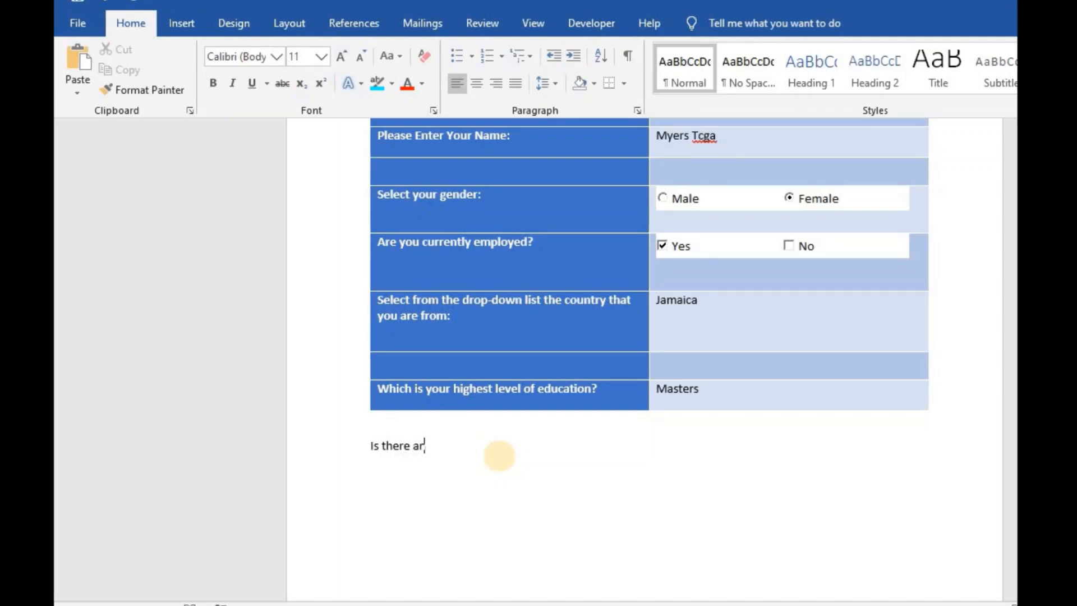
{"action": "type", "text": "y any c"}
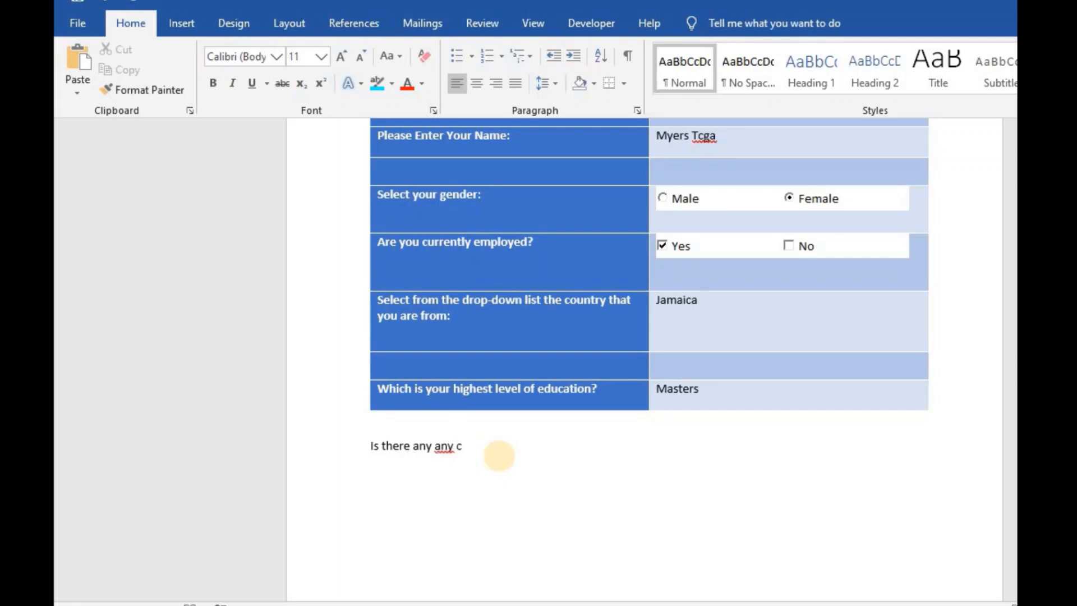
{"action": "key", "text": "BackSpace"}
{"action": "key", "text": "BackSpace"}
{"action": "key", "text": "BackSpace"}
{"action": "key", "text": "BackSpace"}
{"action": "key", "text": "BackSpace"}
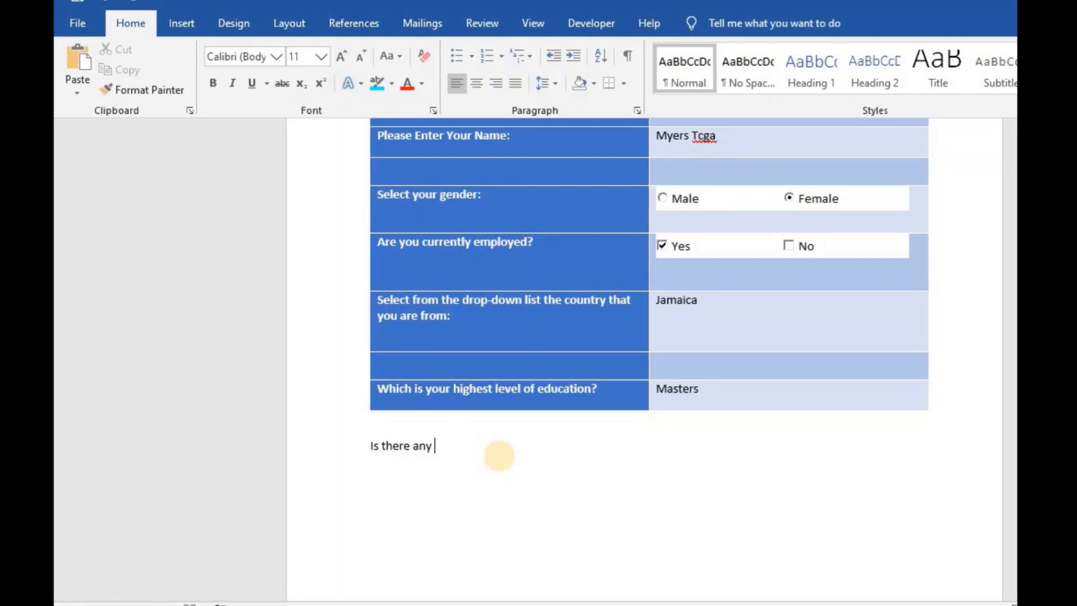
{"action": "type", "text": "final com"}
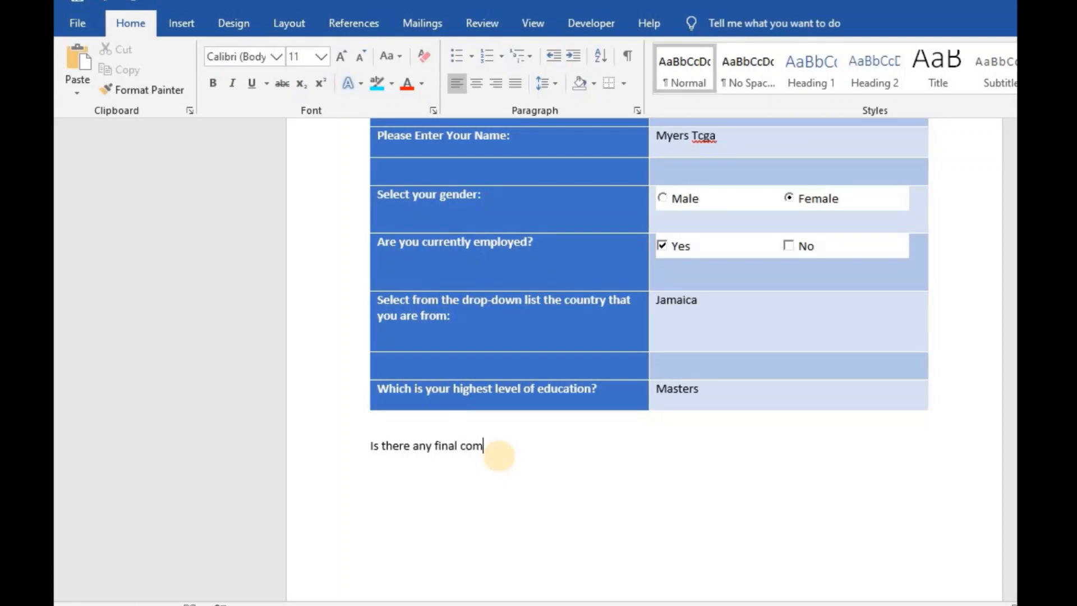
{"action": "type", "text": "ment?"}
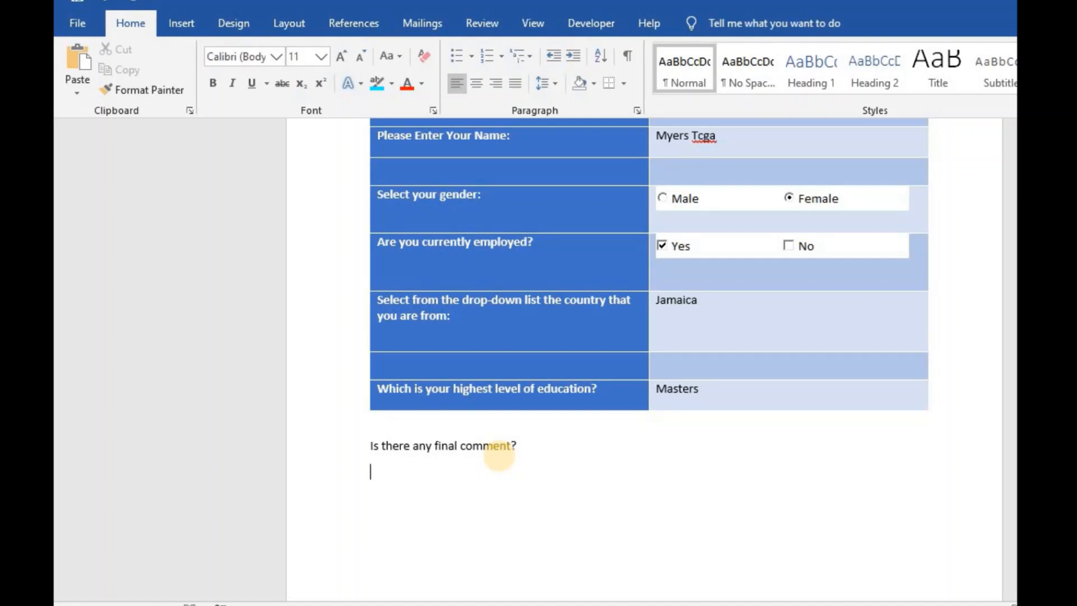
{"action": "left_click", "coordinate": [588, 25]}
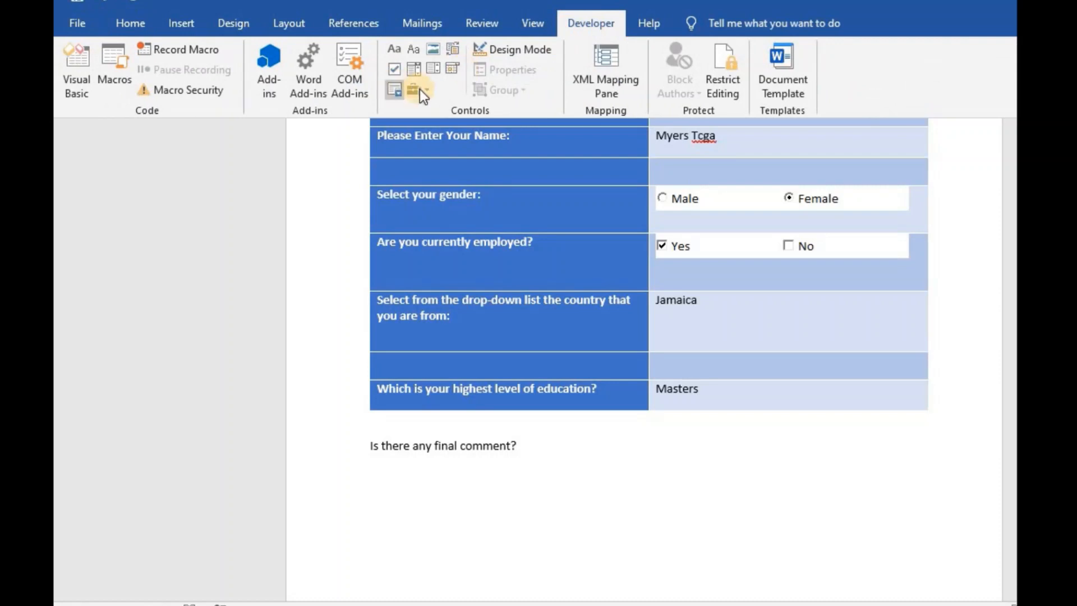
- Insert a Microsoft Forms 2.0 ComboBox via Legacy Tools > More Controls below the question
{"action": "left_click", "coordinate": [419, 89]}
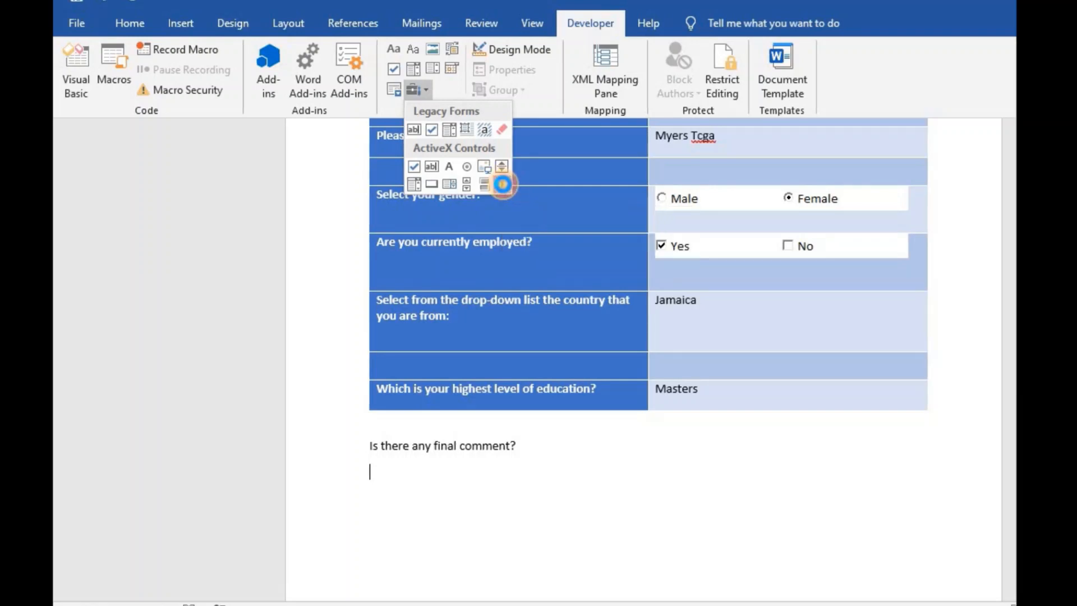
{"action": "left_click", "coordinate": [500, 184]}
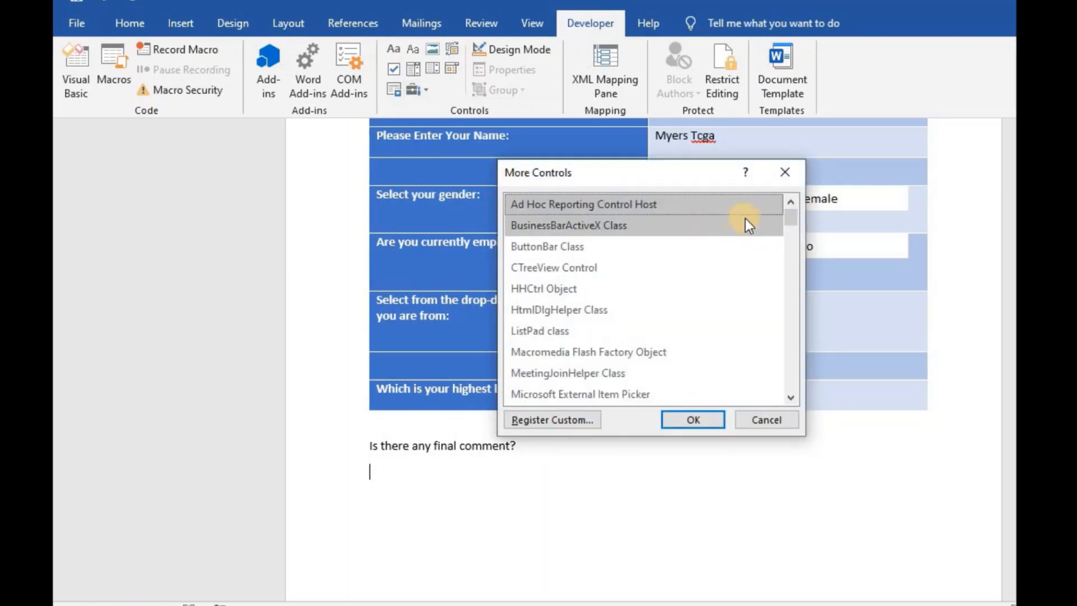
{"action": "left_click_drag", "start_coordinate": [795, 214], "coordinate": [796, 227]}
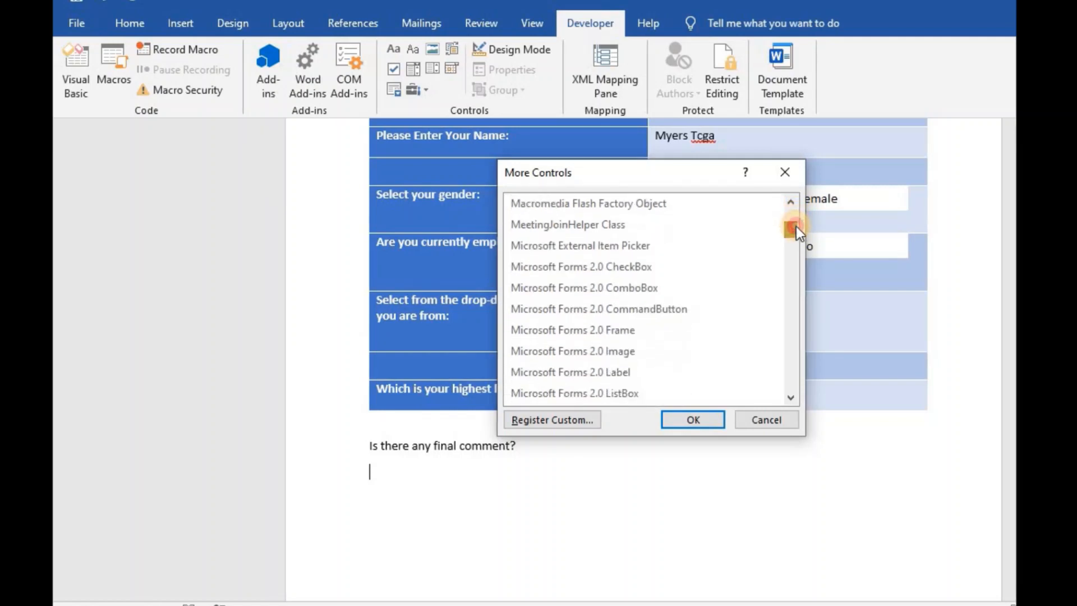
{"action": "left_click", "coordinate": [632, 286]}
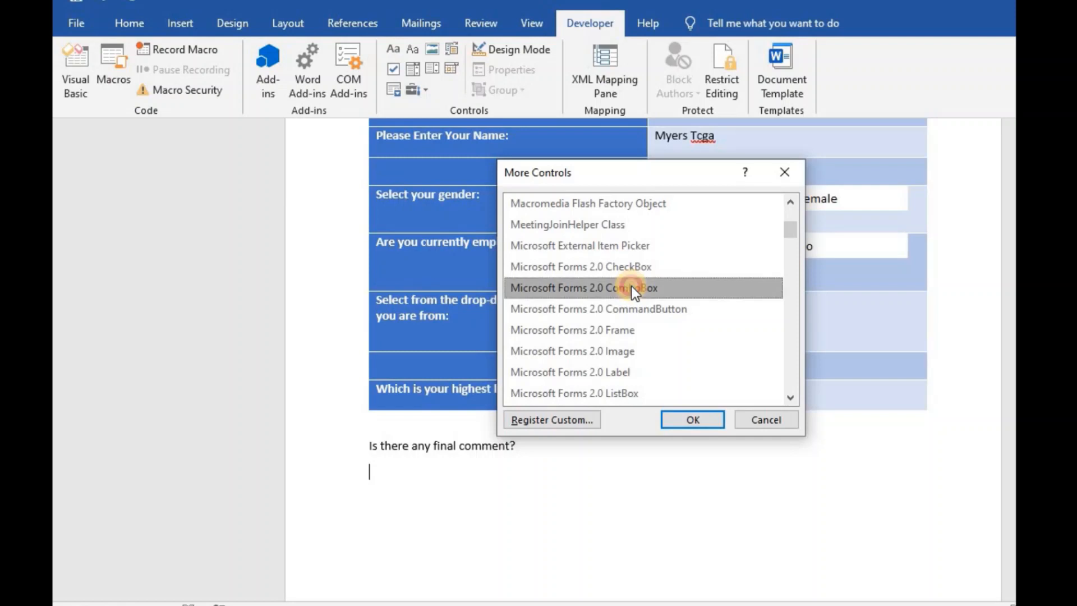
{"action": "left_click", "coordinate": [693, 419]}
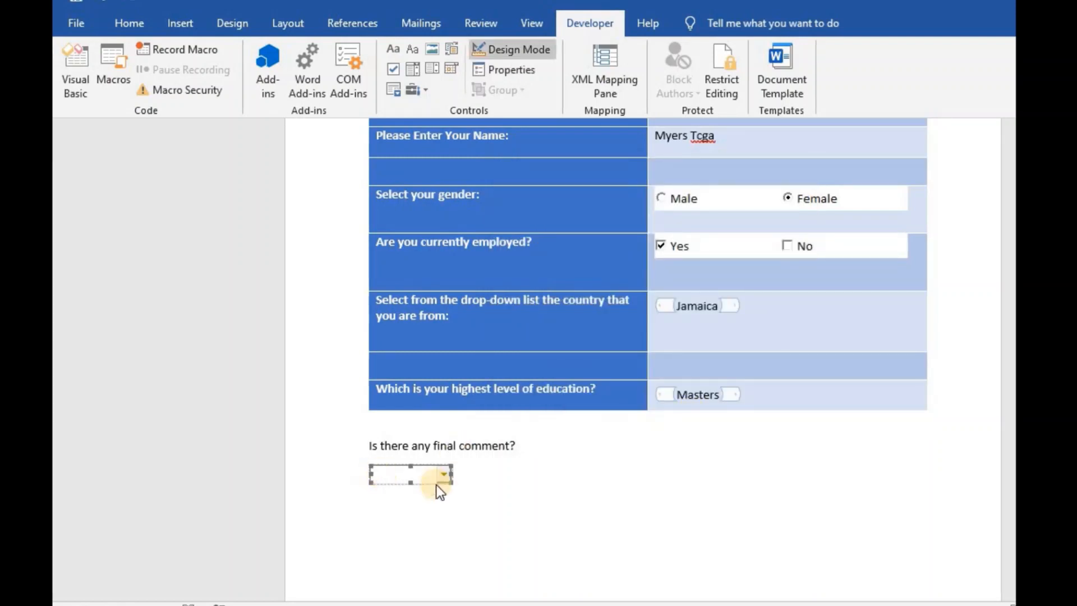
- Stretch the comment box to the table's full width and several lines tall
{"action": "left_click_drag", "start_coordinate": [450, 475], "coordinate": [961, 464]}
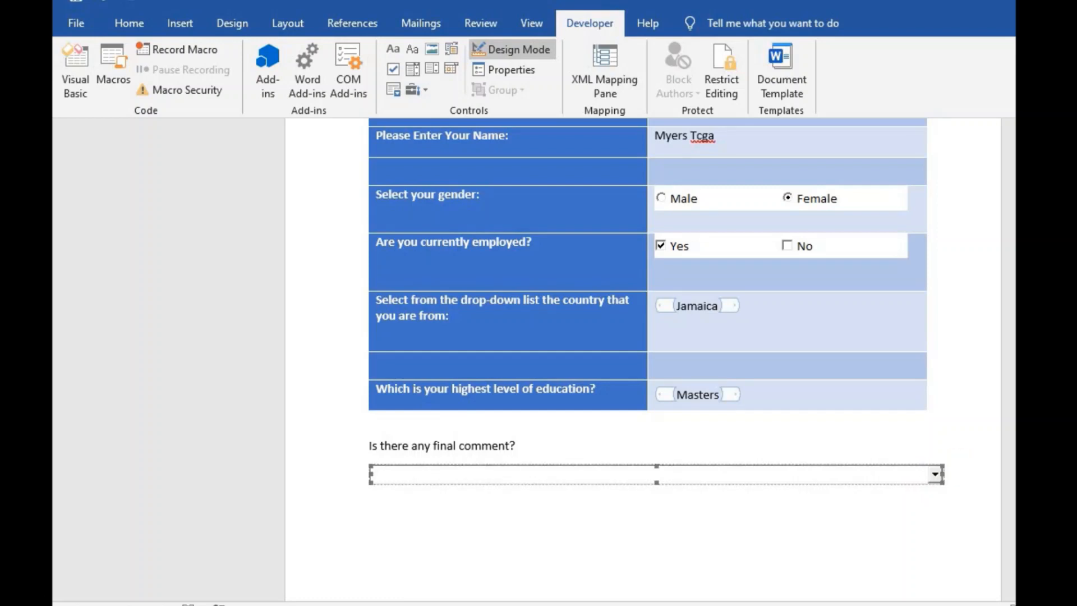
{"action": "scroll", "coordinate": [645, 373], "scroll_direction": "down", "scroll_amount": 3}
{"action": "left_click_drag", "start_coordinate": [655, 374], "coordinate": [656, 566]}
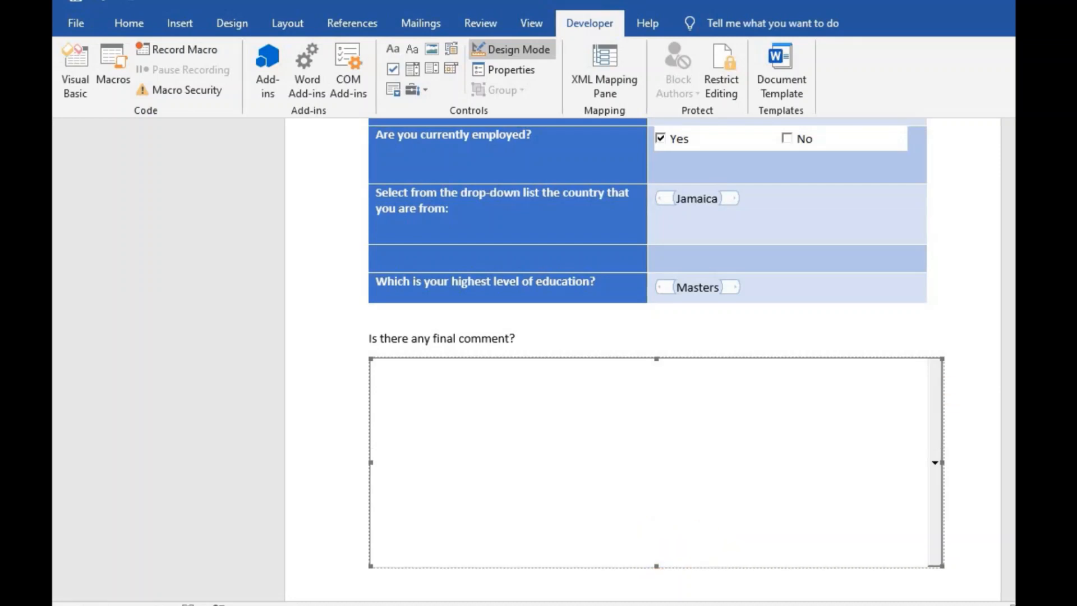
{"action": "scroll", "coordinate": [656, 347], "scroll_direction": "down", "scroll_amount": 2}
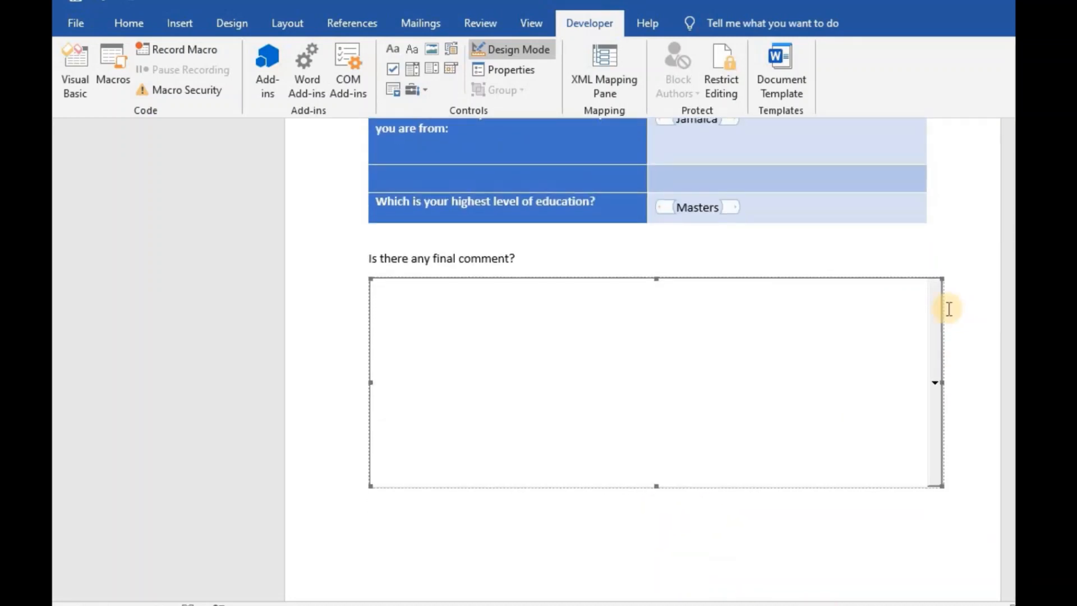
- Turn off Design Mode and scroll through the finished form
{"action": "left_click", "coordinate": [524, 49]}
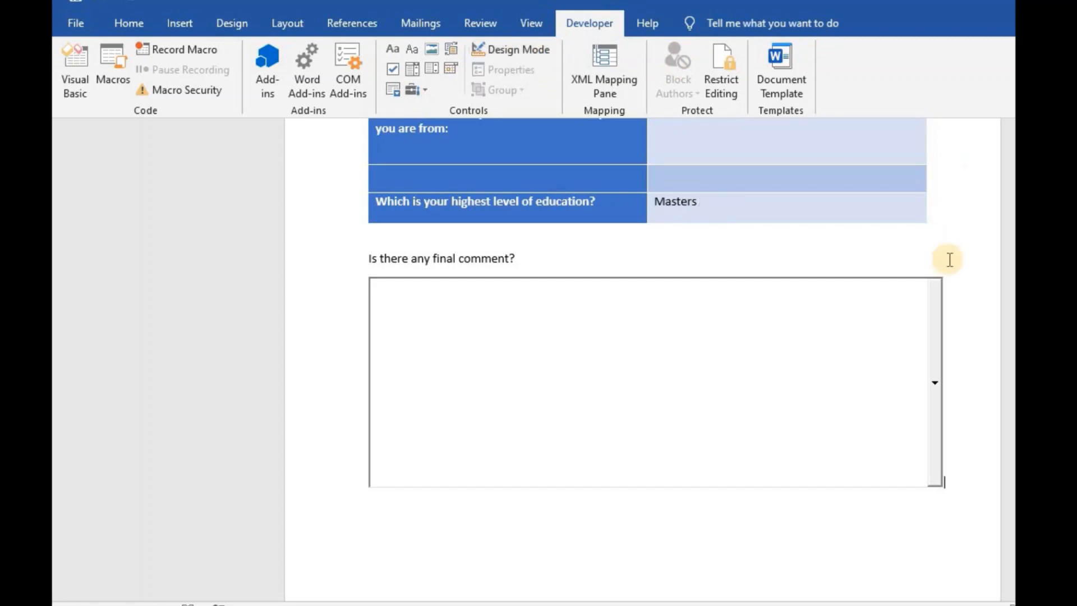
{"action": "scroll", "coordinate": [645, 359], "scroll_direction": "up", "scroll_amount": 9}
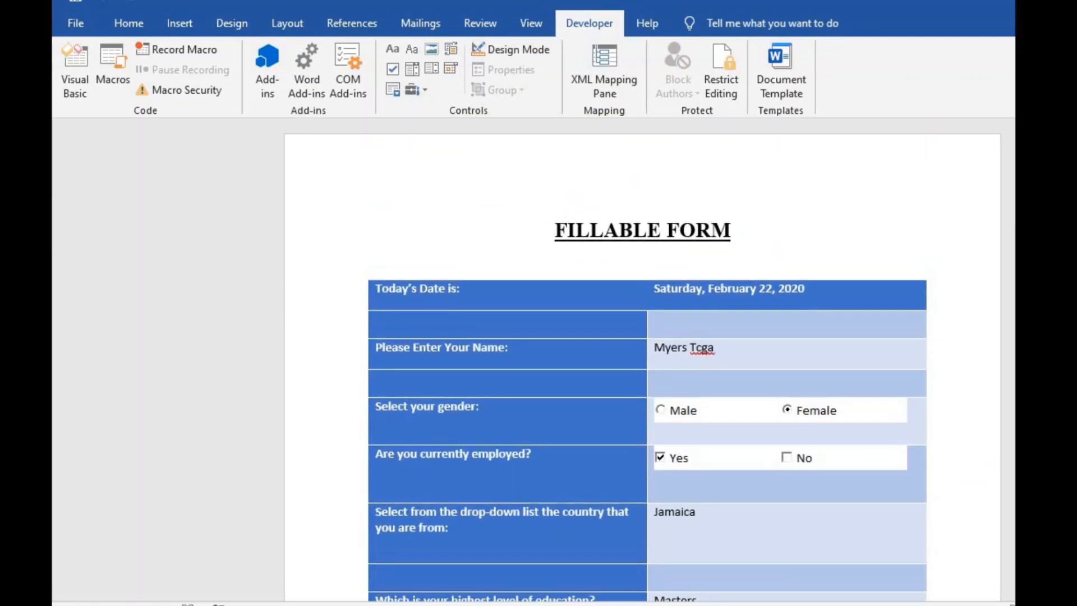
{"action": "scroll", "coordinate": [644, 359], "scroll_direction": "down", "scroll_amount": 6}
{"action": "scroll", "coordinate": [944, 405], "scroll_direction": "down", "scroll_amount": 2}
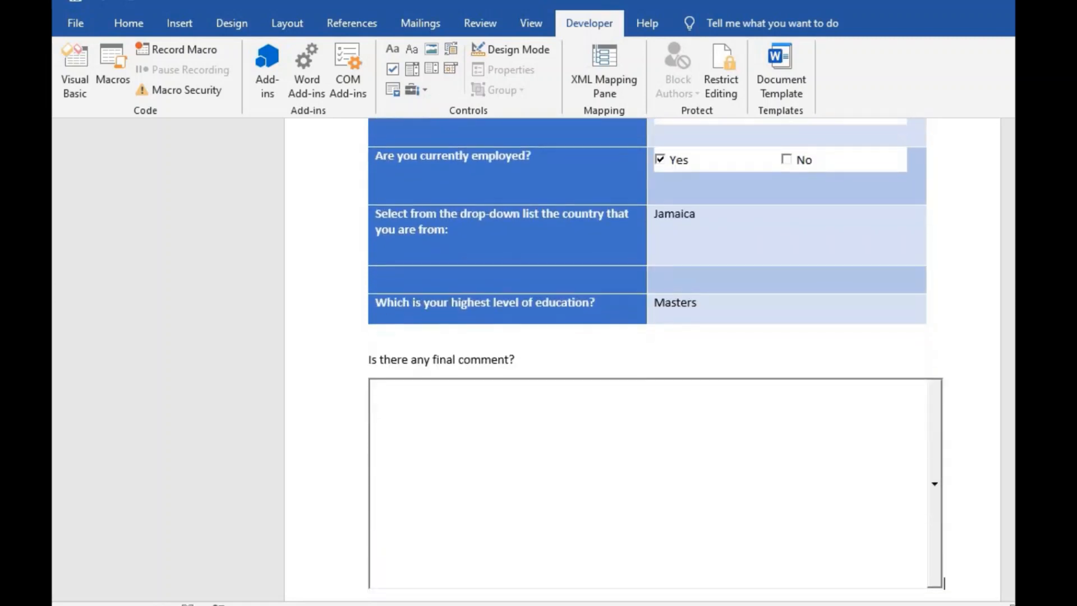
{"action": "scroll", "coordinate": [944, 404], "scroll_direction": "down", "scroll_amount": 4}
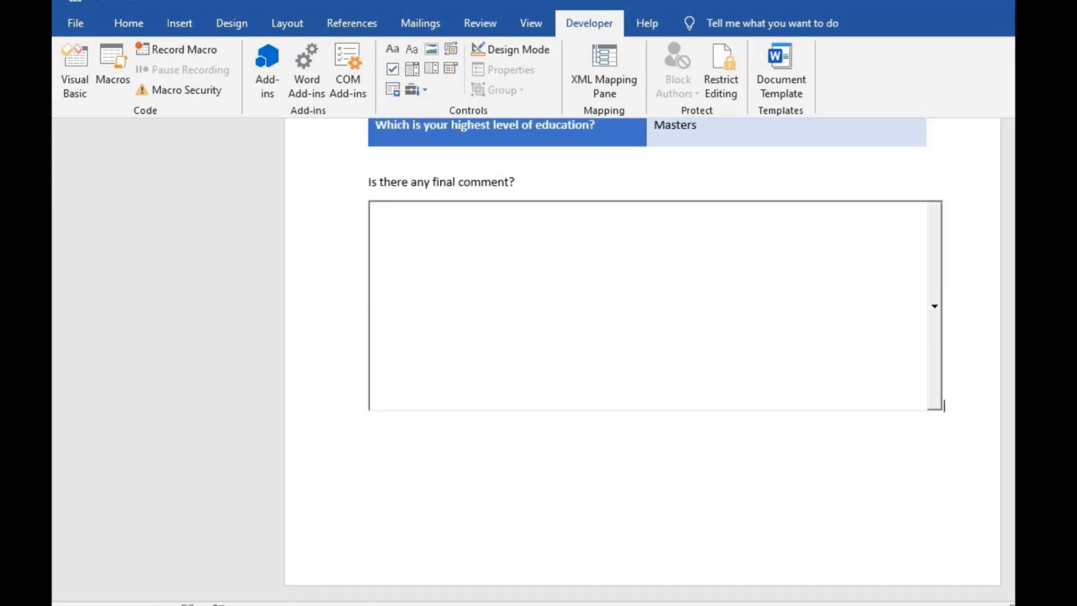